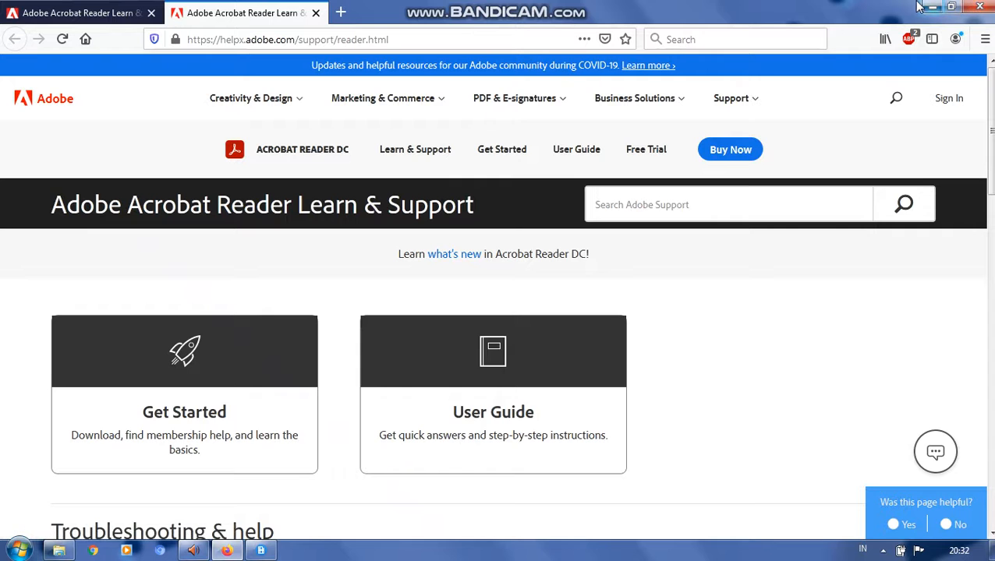
# - Minimize the browser, show the SLIDE folder window, and bring up the Bandicam recorder running in the background
pyautogui.click(935, 7)
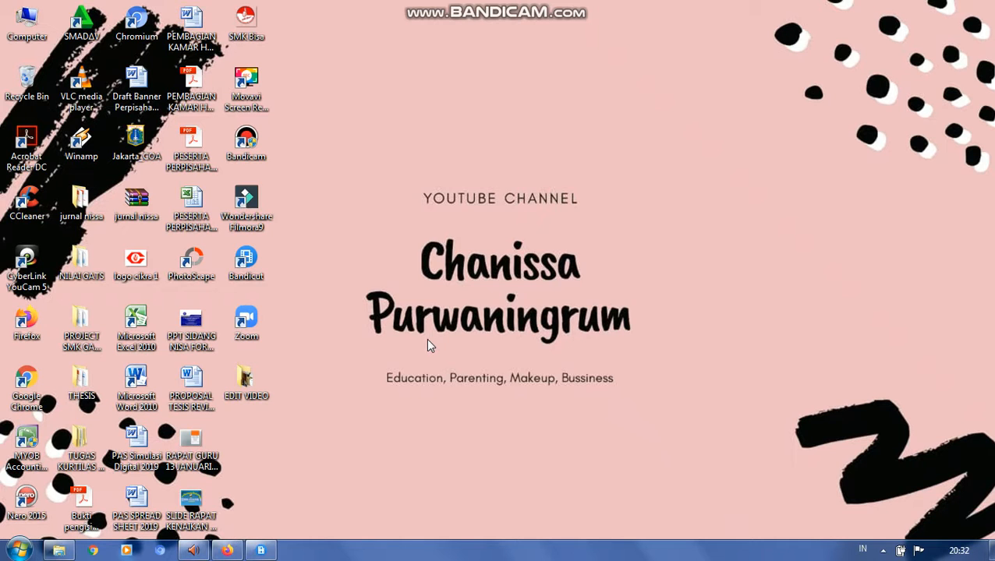
pyautogui.click(60, 552)
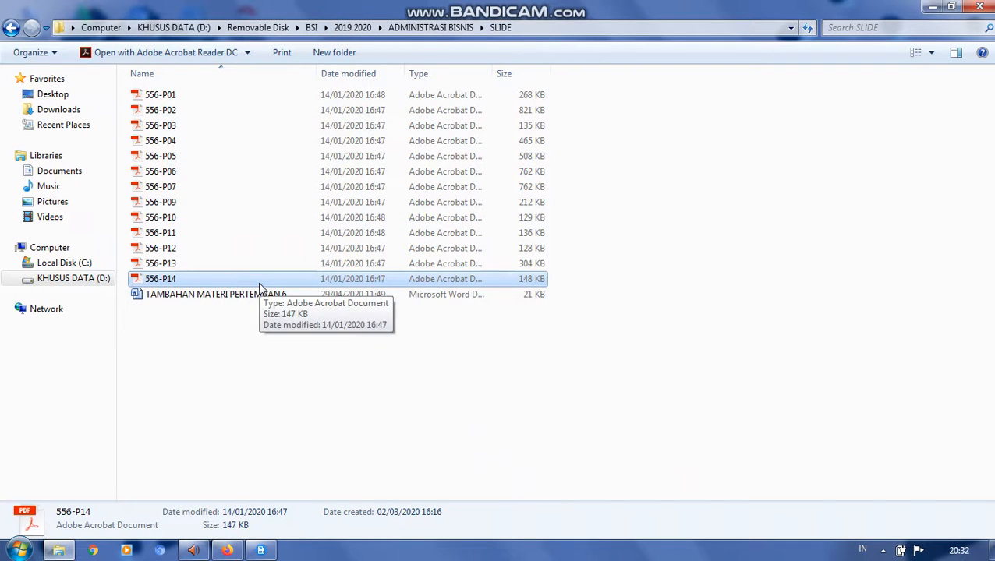
pyautogui.click(19, 549)
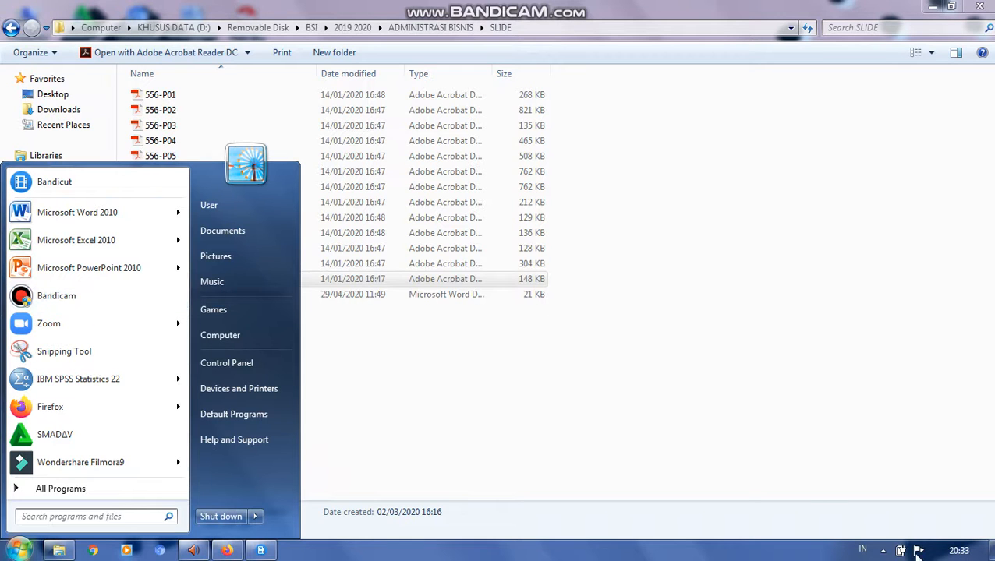
pyautogui.click(882, 550)
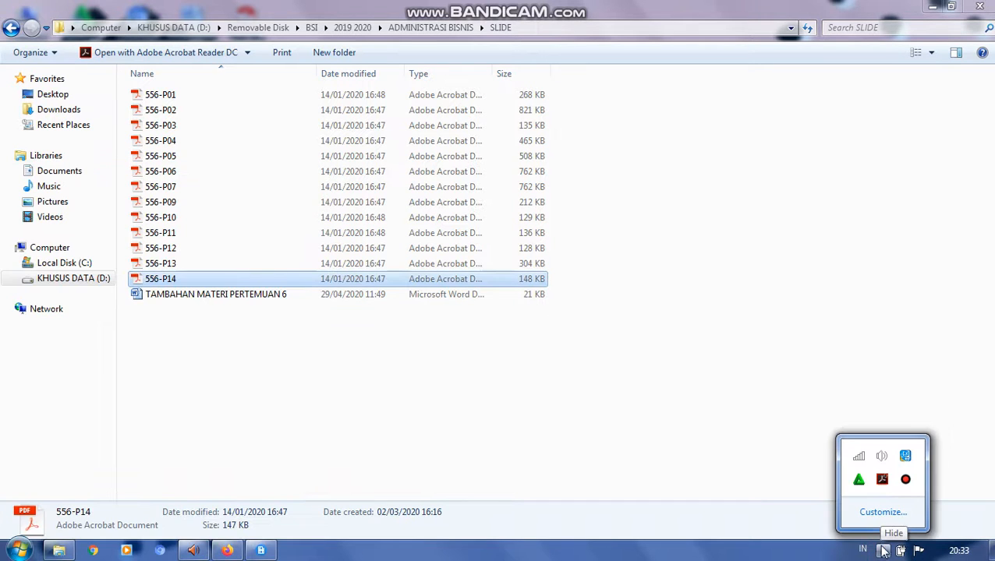
pyautogui.click(906, 479)
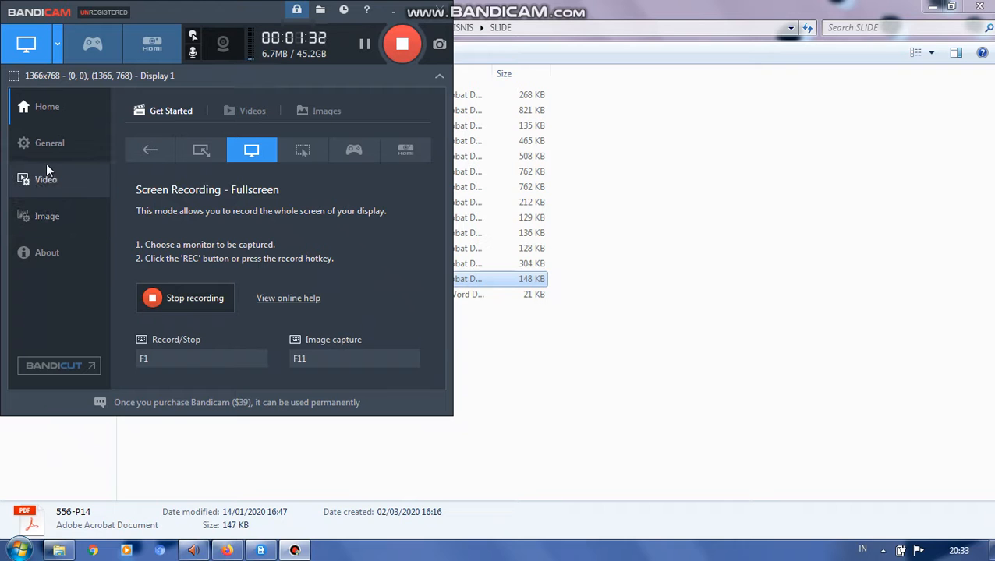
# - Review Bandicam's General and Video settings, including the output folder, recording hotkeys and format, and minimize the recorder
pyautogui.click(51, 145)
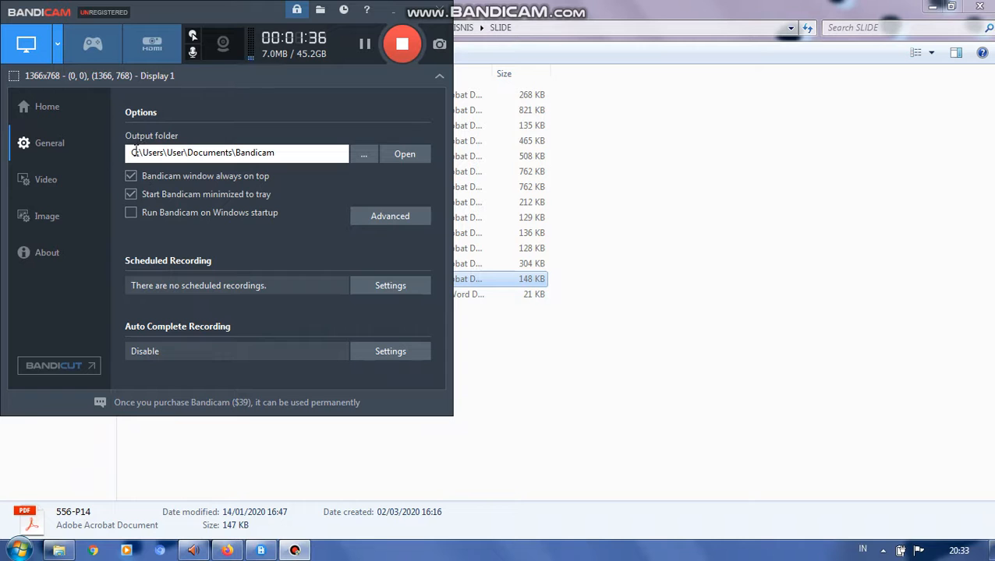
pyautogui.click(34, 179)
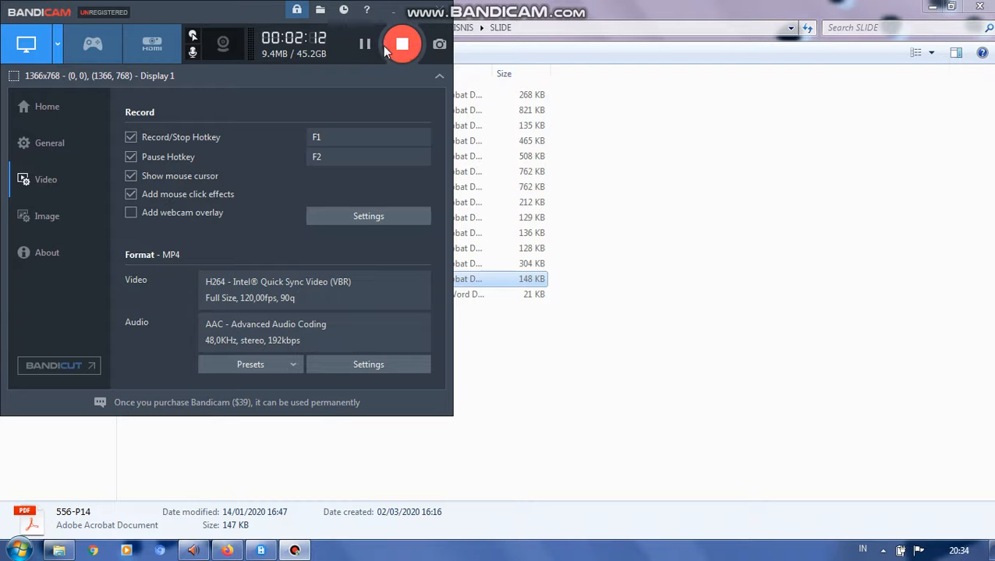
pyautogui.click(395, 11)
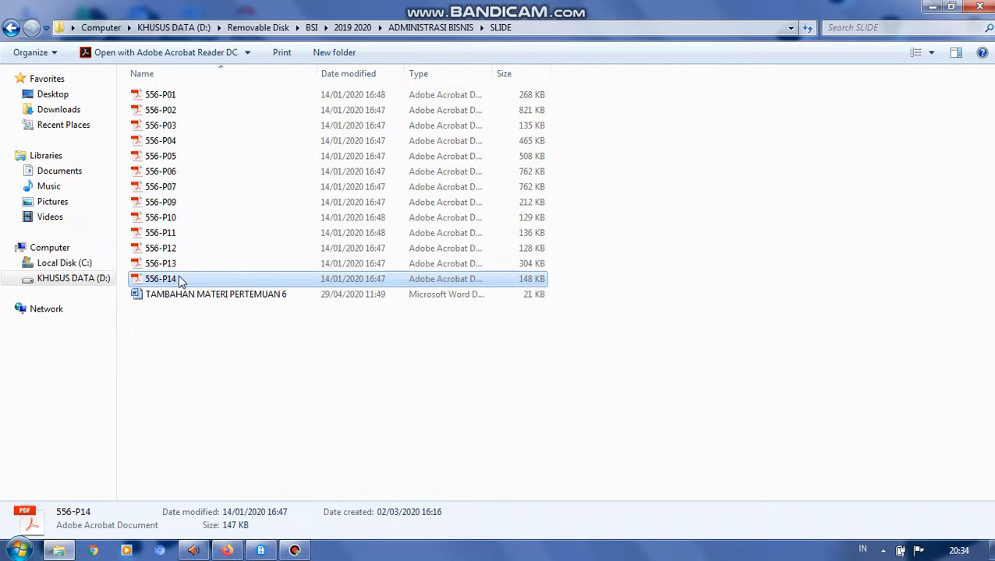
# - Open the slide PDF 032-P14 from the SLIDE folder inside 2019 2020, LAB AKUNTANSI DASAR
pyautogui.click(326, 29)
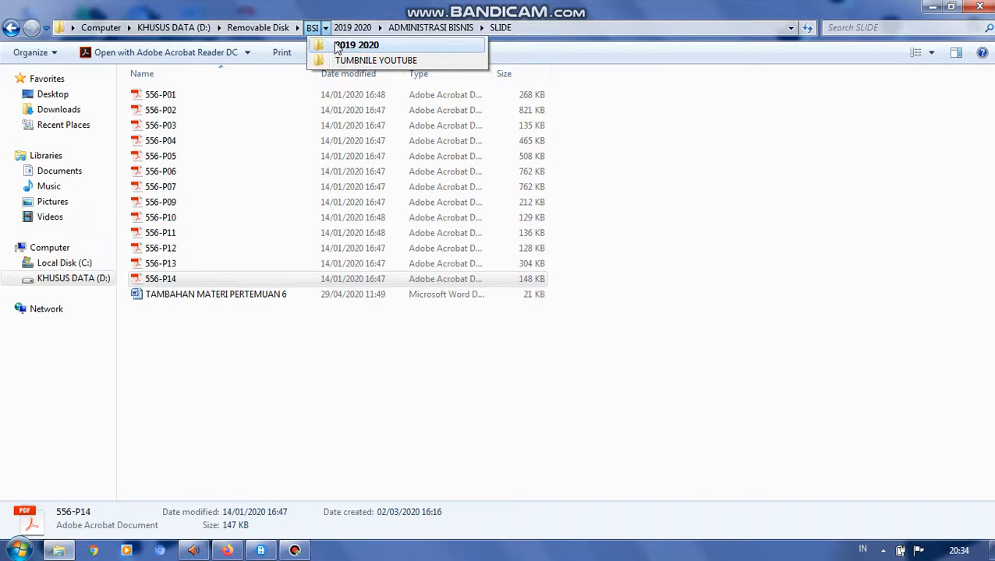
pyautogui.moveTo(449, 28)
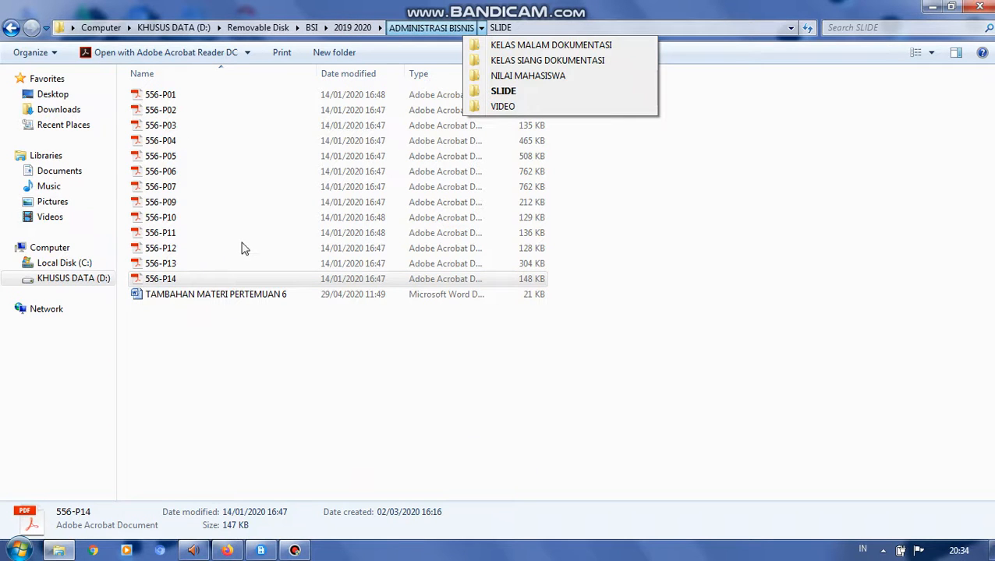
pyautogui.click(381, 29)
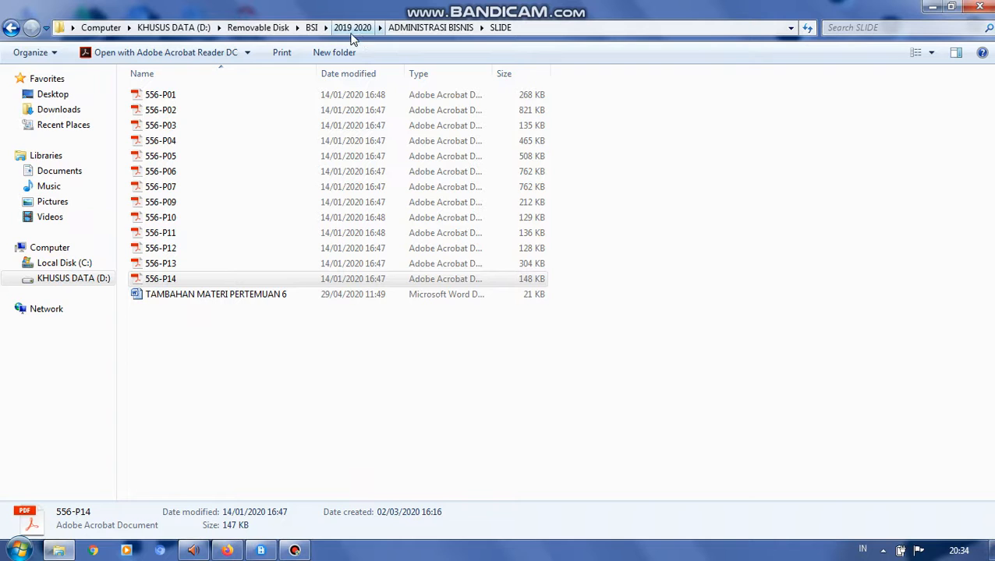
pyautogui.click(325, 27)
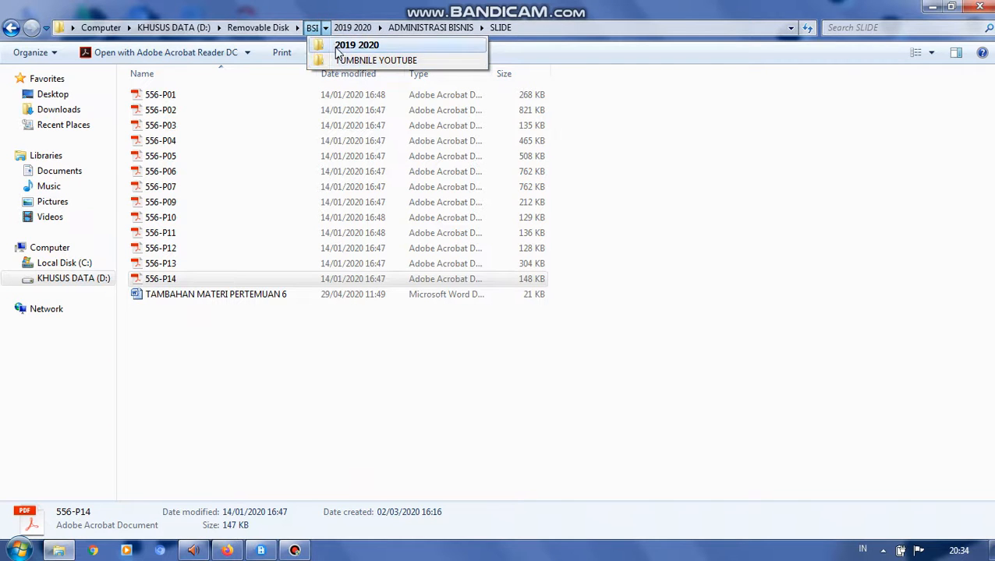
pyautogui.moveTo(380, 28)
pyautogui.click(392, 58)
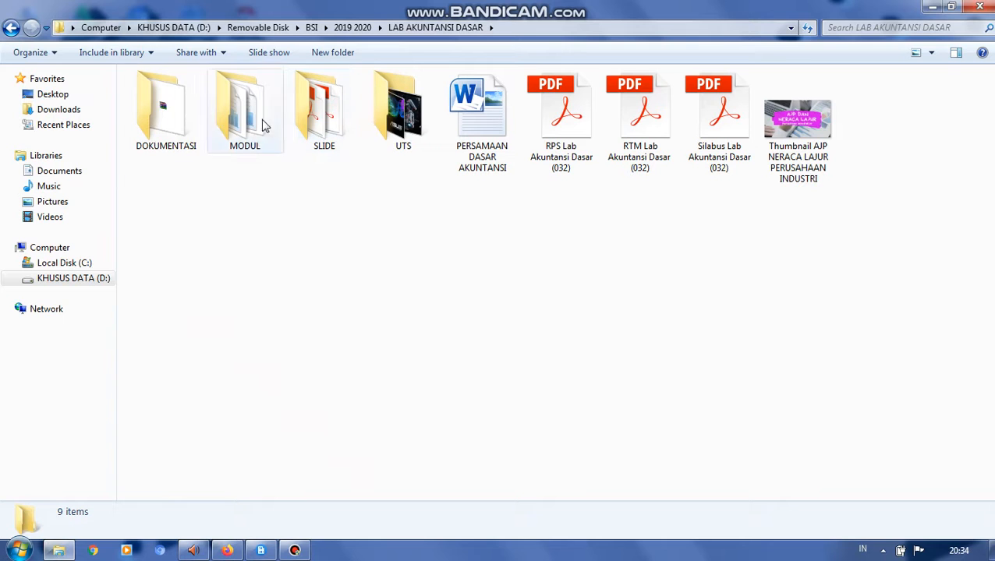
pyautogui.doubleClick(306, 127)
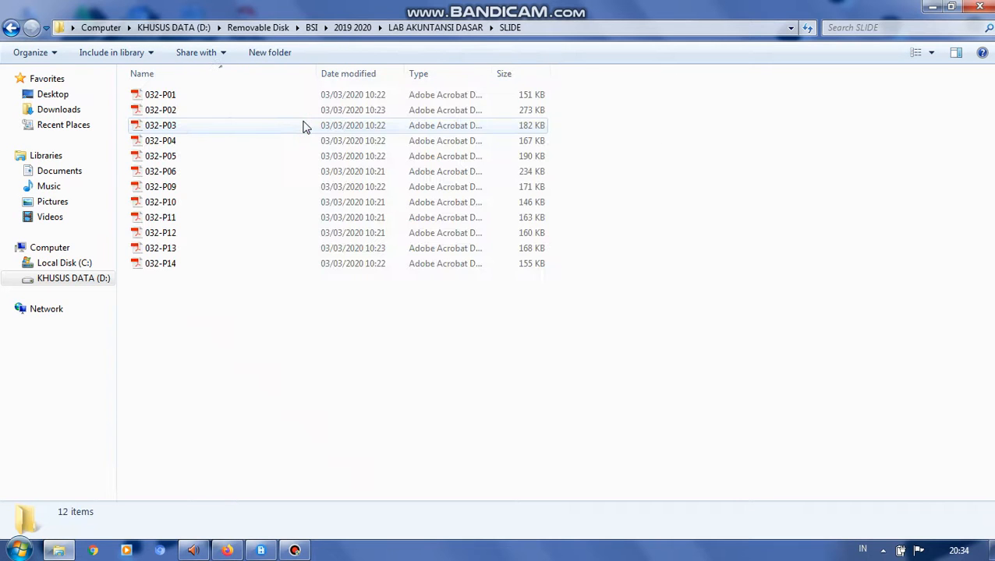
pyautogui.doubleClick(215, 265)
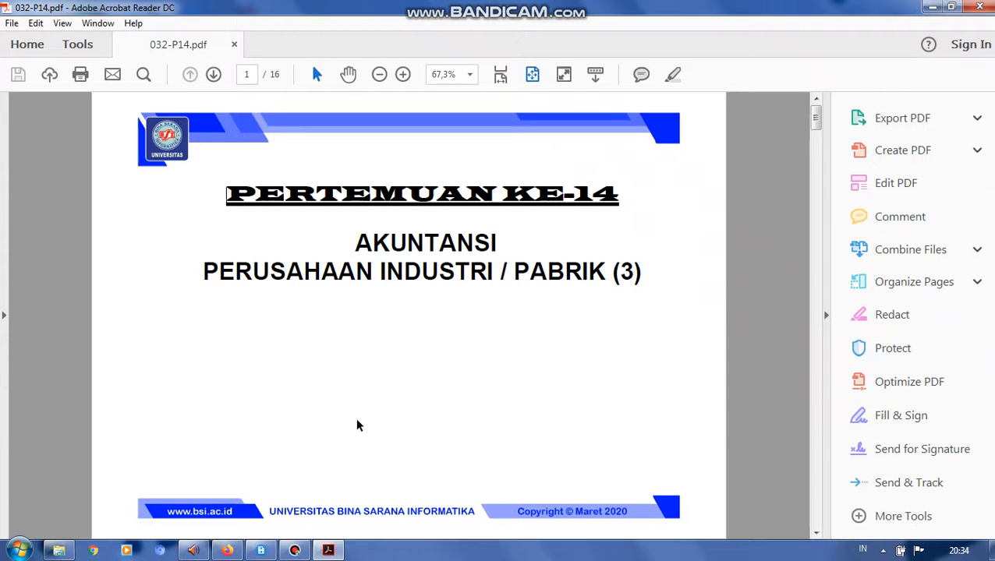
# - Show the Bandicam recording controls over the open slide PDF, and put away both the recorder and the PDF
pyautogui.click(295, 550)
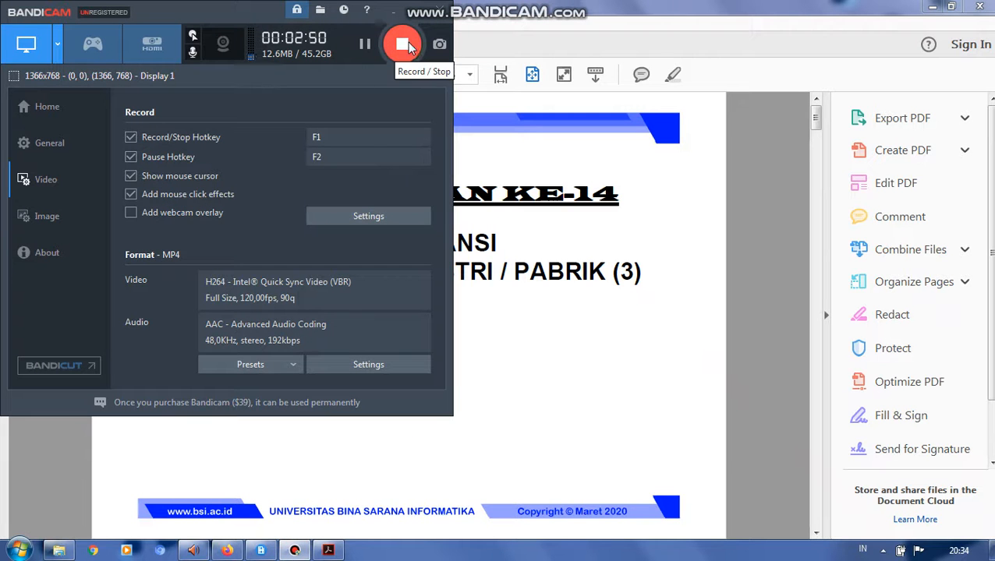
pyautogui.click(419, 8)
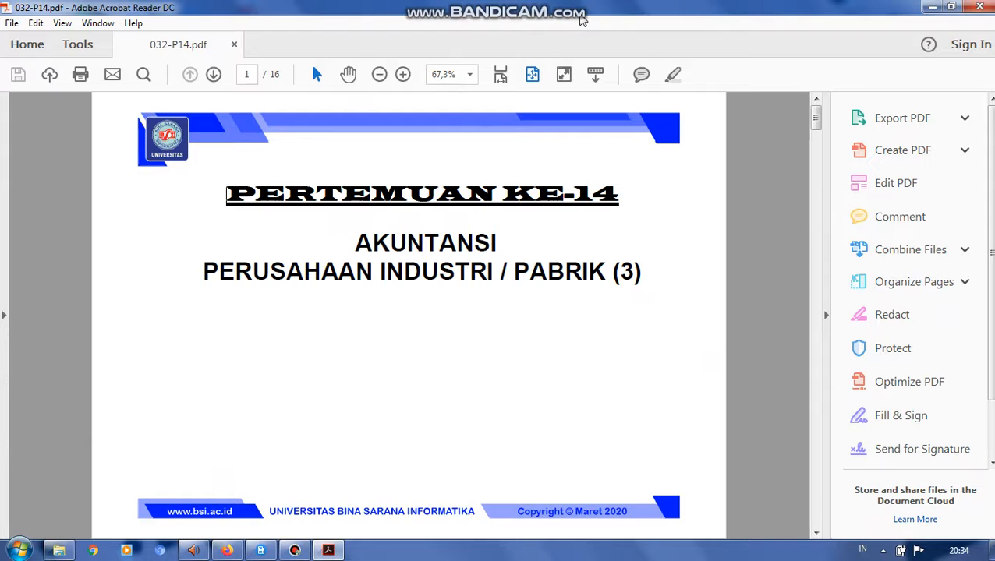
pyautogui.moveTo(581, 7)
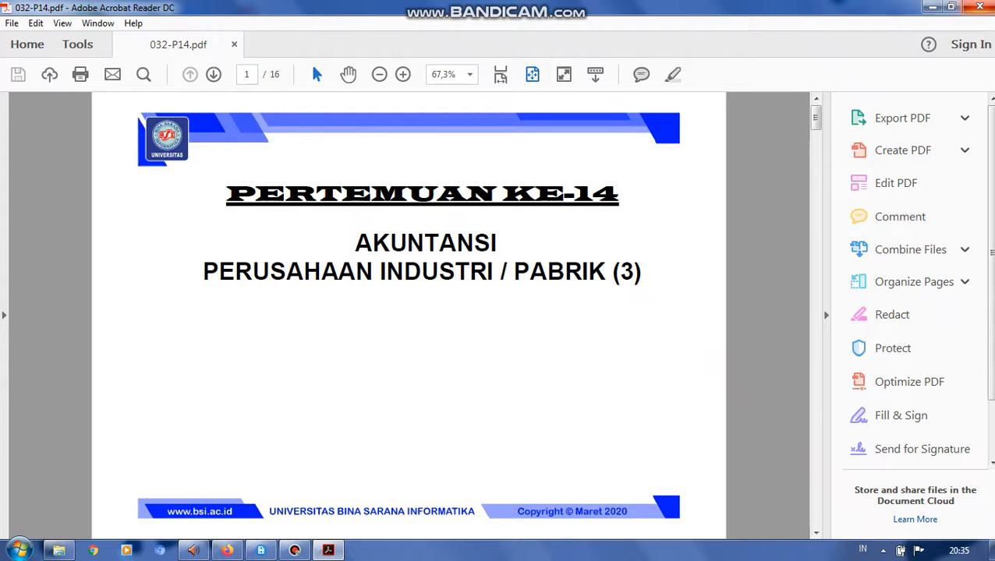
pyautogui.click(982, 7)
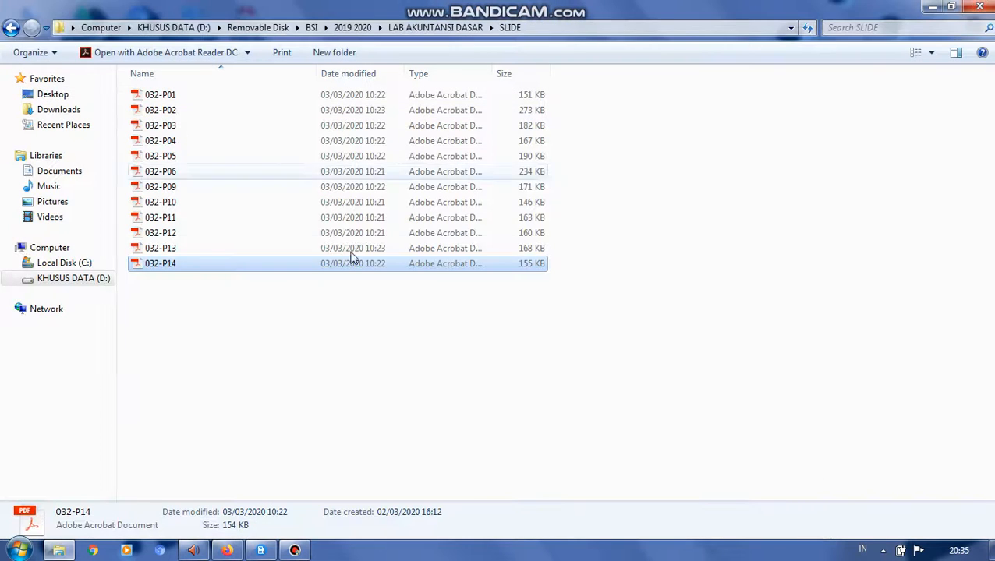
# - Open the Bandicam output folder in the Documents library
pyautogui.click(62, 551)
pyautogui.click(63, 551)
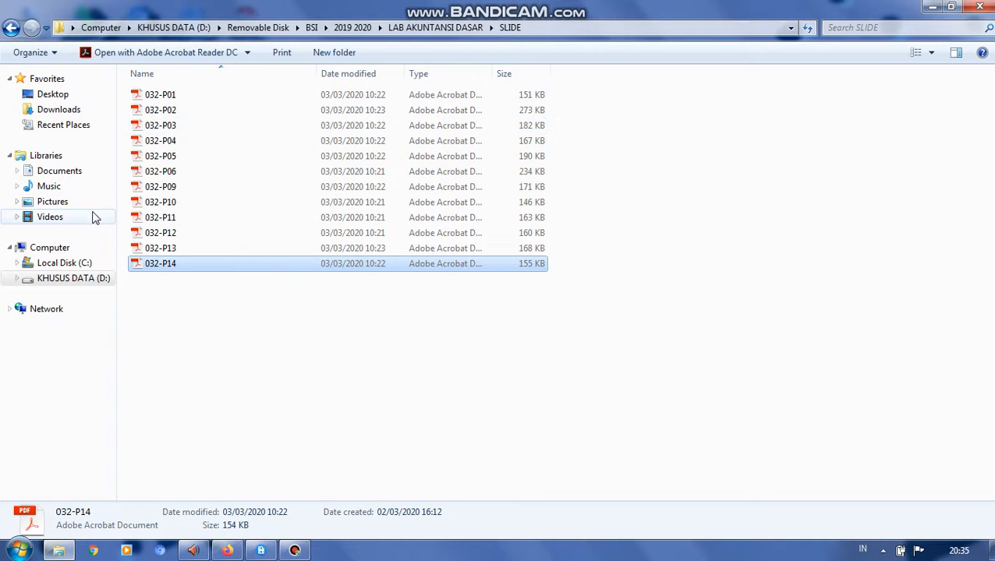
pyautogui.click(86, 171)
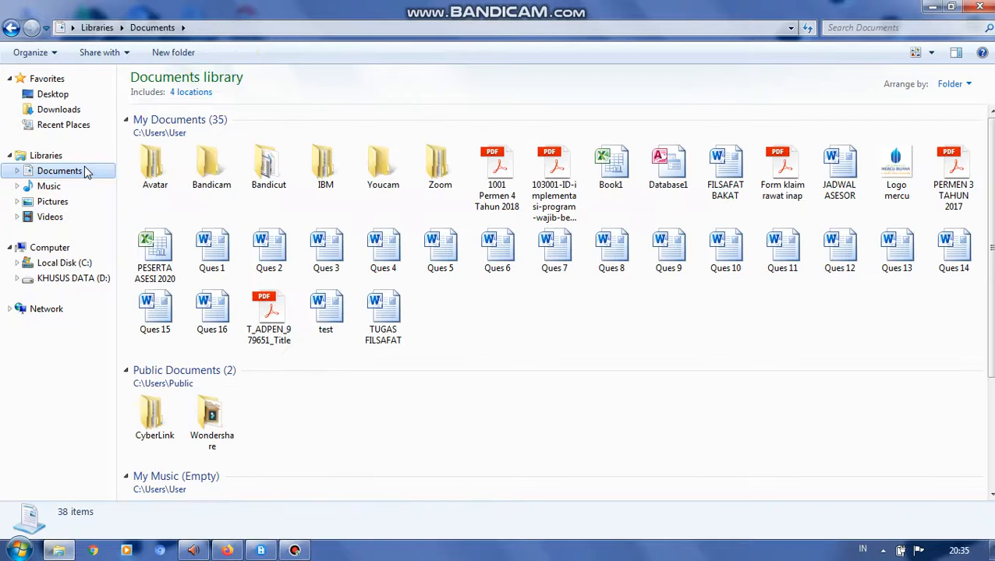
pyautogui.click(213, 175)
pyautogui.doubleClick(216, 174)
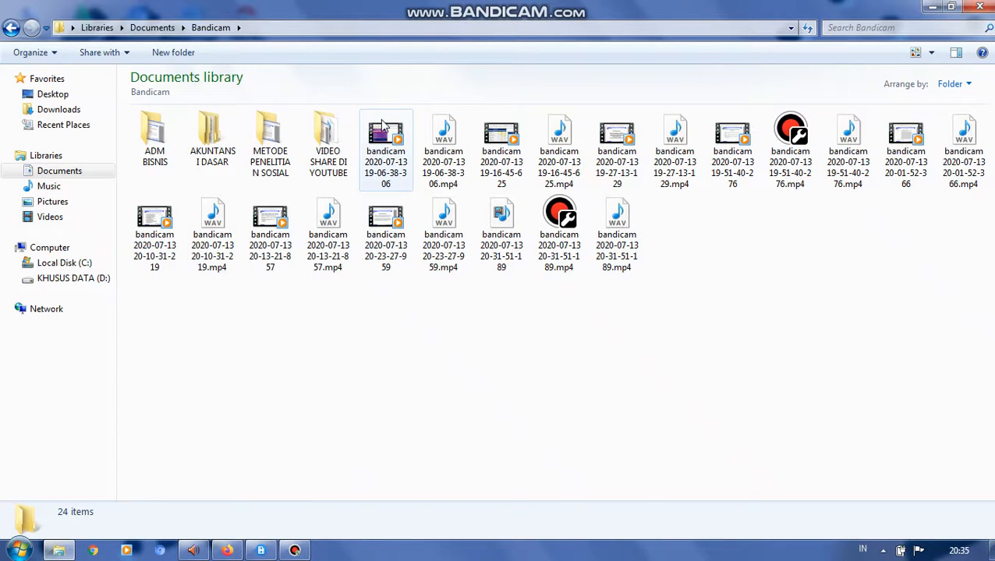
# - Check the file details of the recordings 19-06-38-306, 19-16-45-625 and 19-27-13-129 from 2020-07-13
pyautogui.click(382, 127)
pyautogui.click(502, 137)
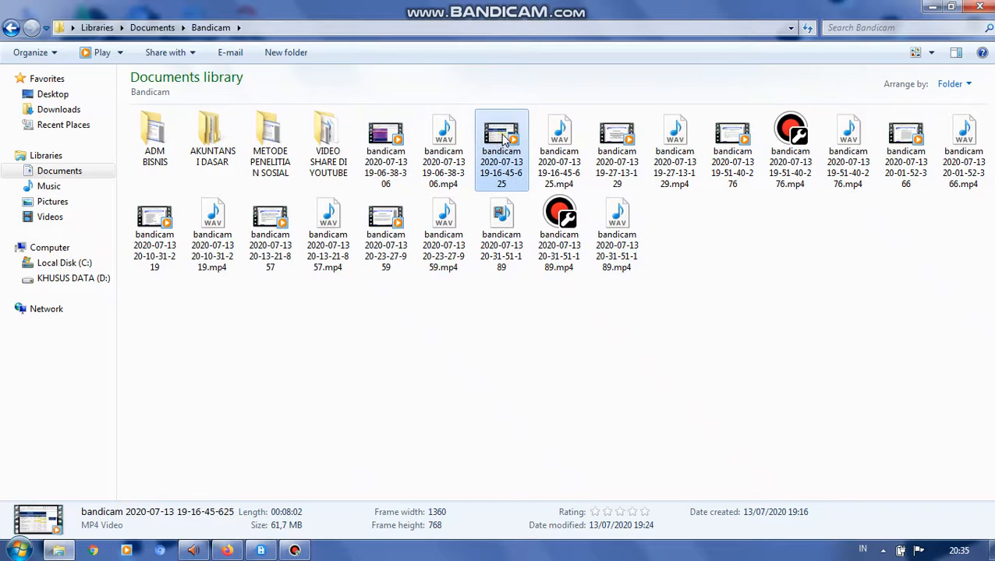
pyautogui.click(617, 135)
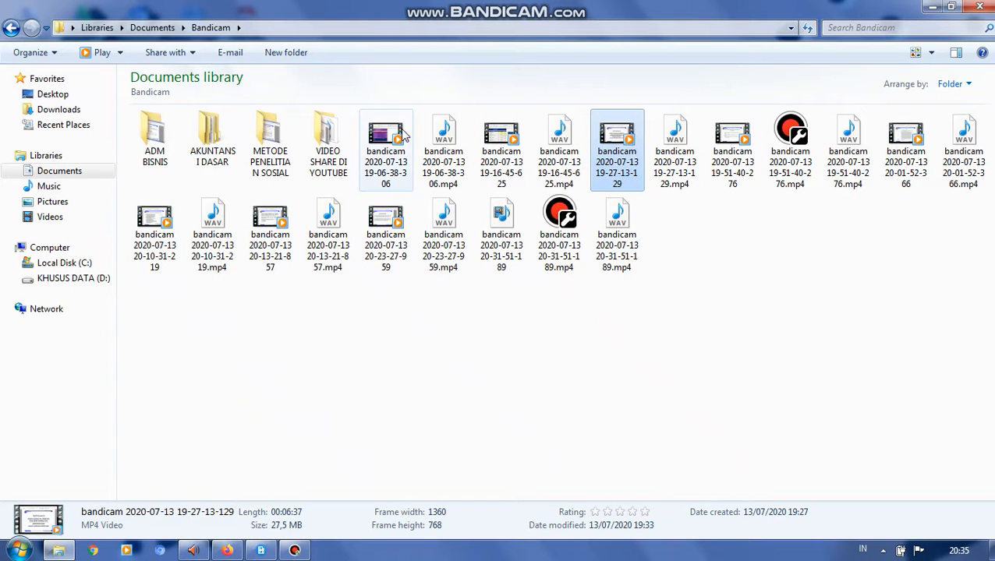
# - Switch to Bandicut and minimize the Bandicam recorder covering it
pyautogui.click(293, 552)
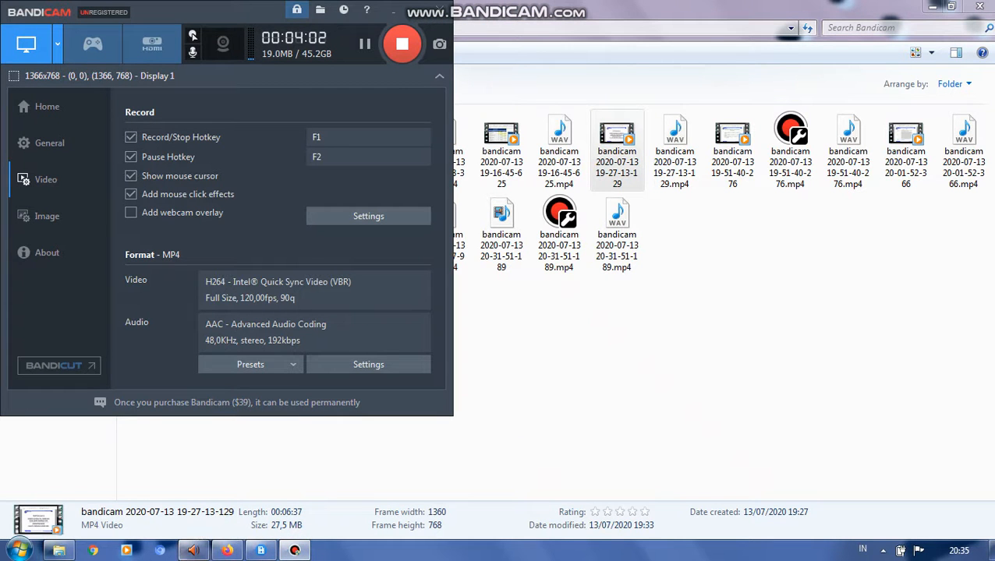
pyautogui.click(227, 552)
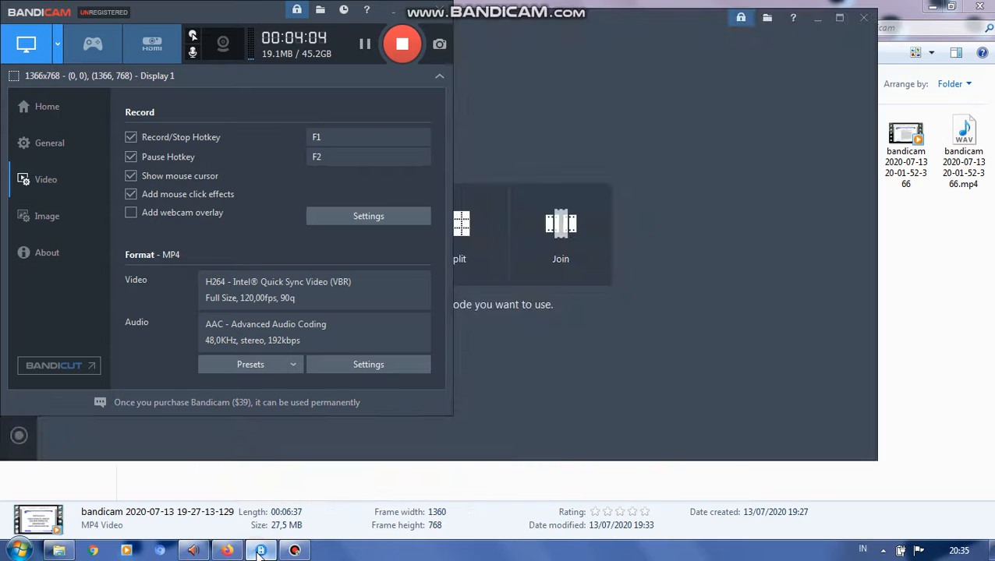
pyautogui.click(417, 9)
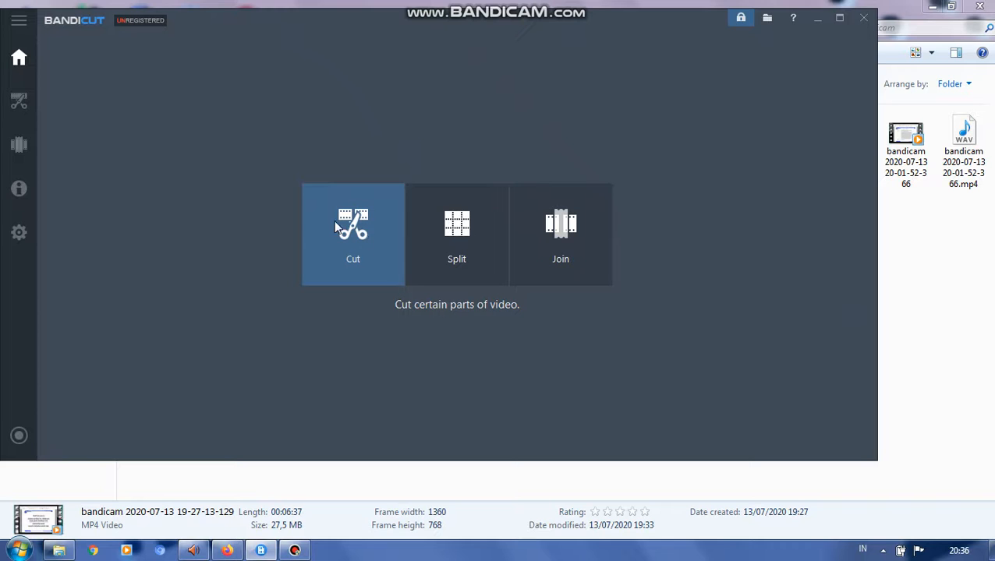
pyautogui.click(559, 229)
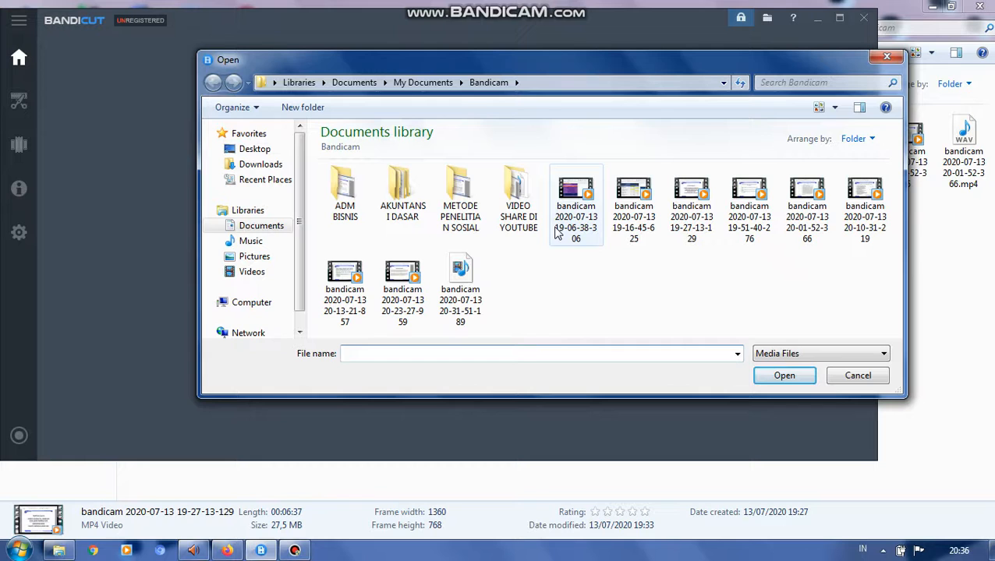
pyautogui.click(558, 230)
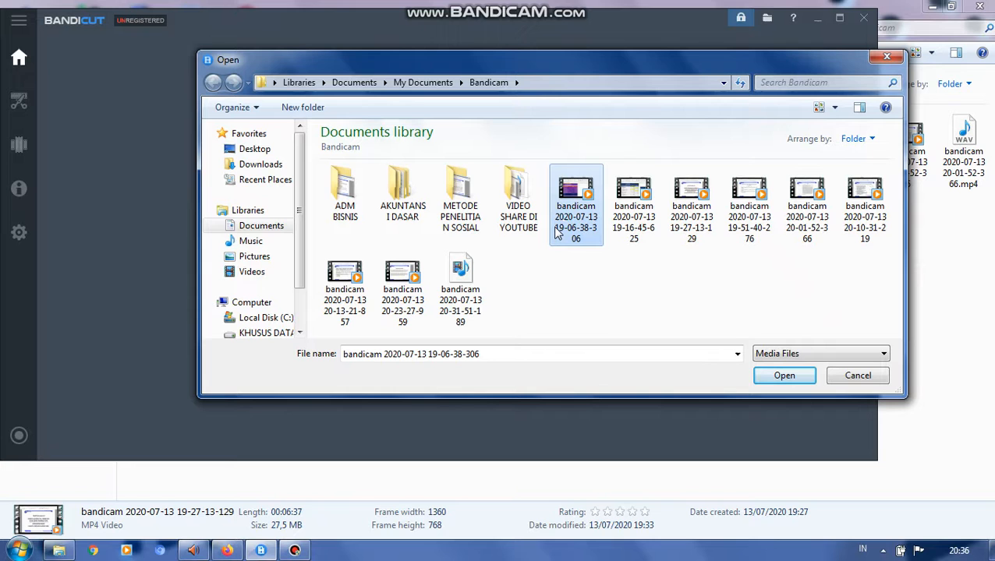
pyautogui.keyDown('ctrl'); pyautogui.click(633, 214); pyautogui.keyUp('ctrl')
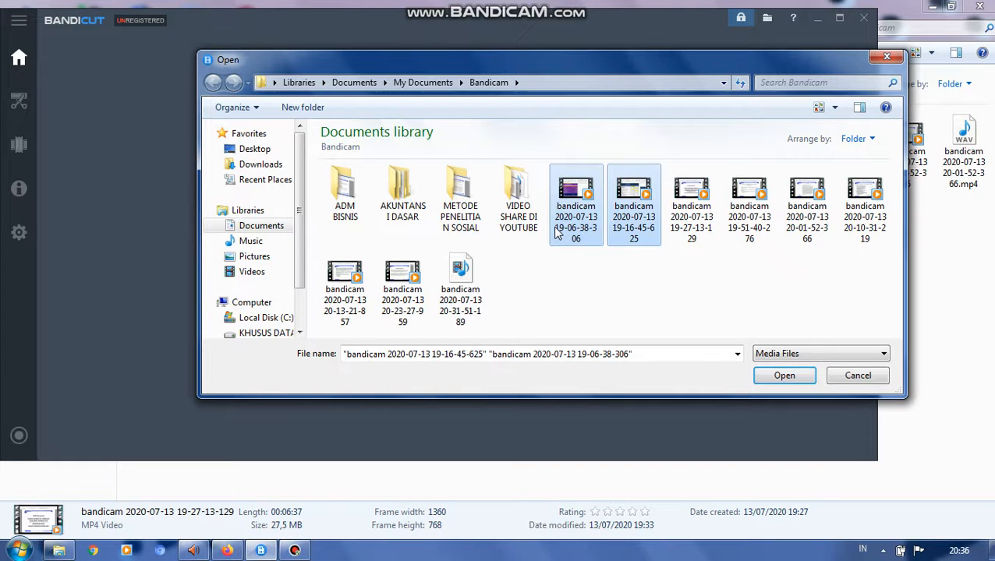
pyautogui.click(782, 377)
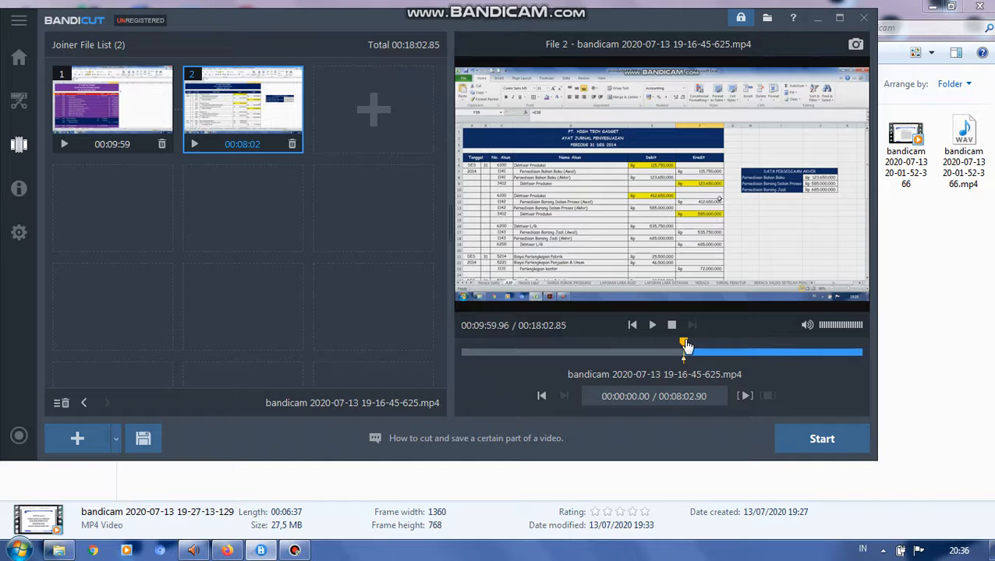
# - Preview the closing section of the second clip, pausing and resuming it, and stop the playback
pyautogui.moveTo(685, 346); pyautogui.dragTo(850, 348)
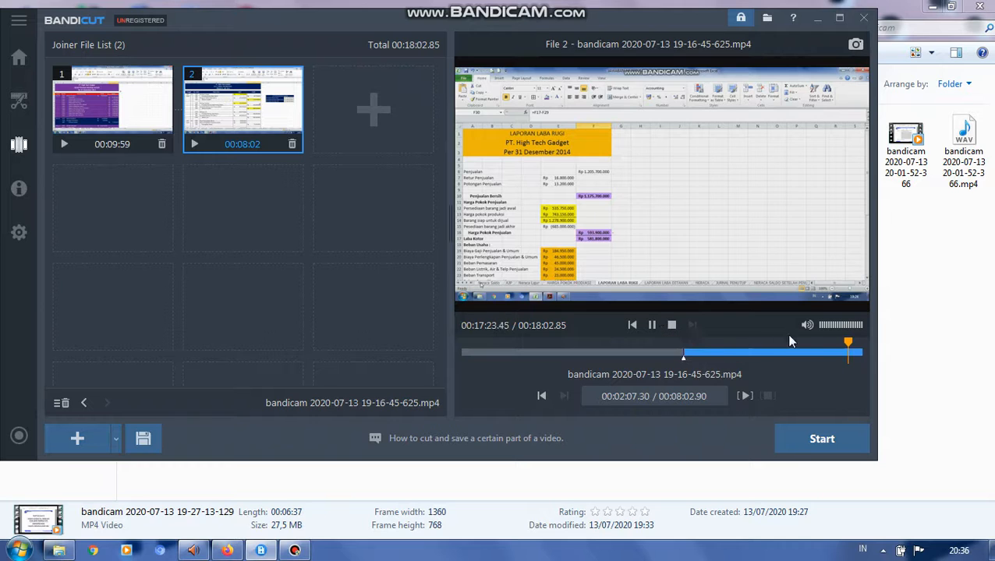
pyautogui.click(855, 348)
pyautogui.click(653, 328)
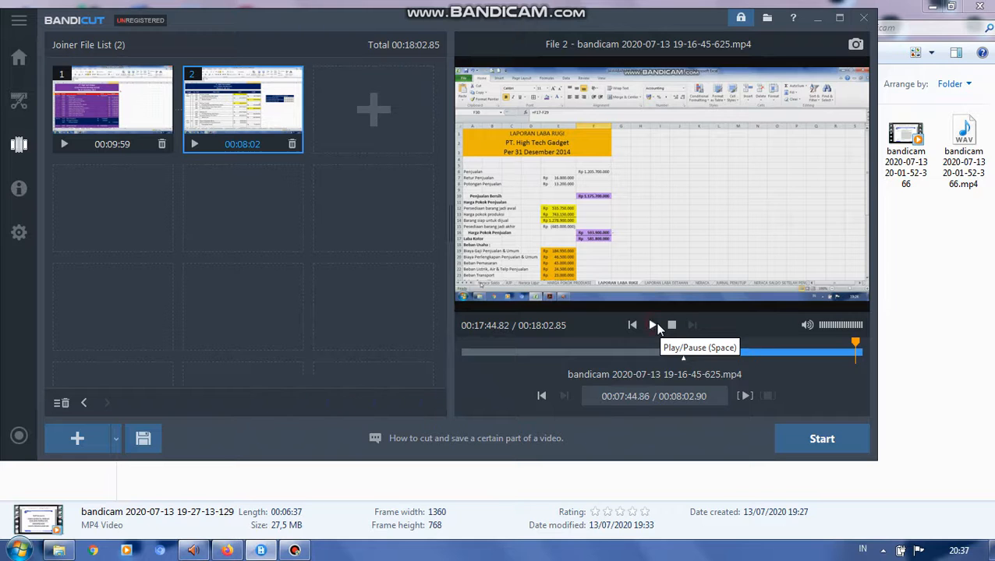
pyautogui.click(653, 328)
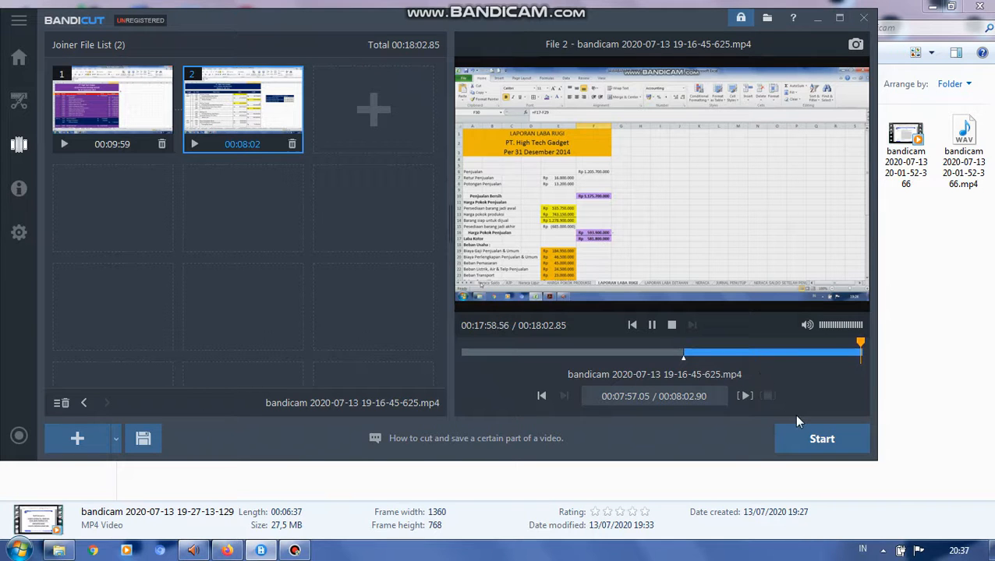
pyautogui.click(672, 326)
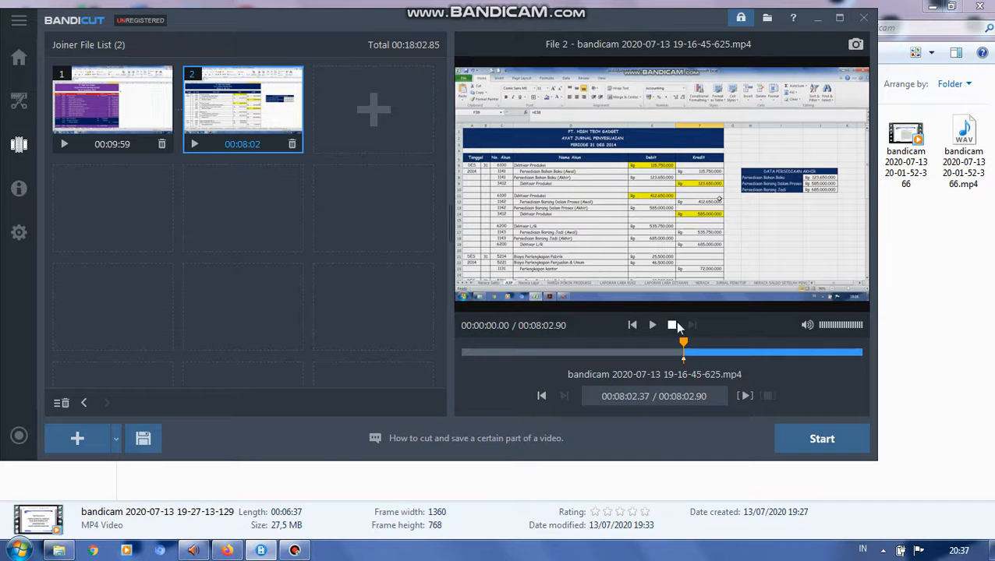
# - Export the joined recordings in High-Speed mode under the filename REVIEW AKUNTANSI PERUSAHAAN MANUFAKTUR, saved to the source folder
pyautogui.click(820, 435)
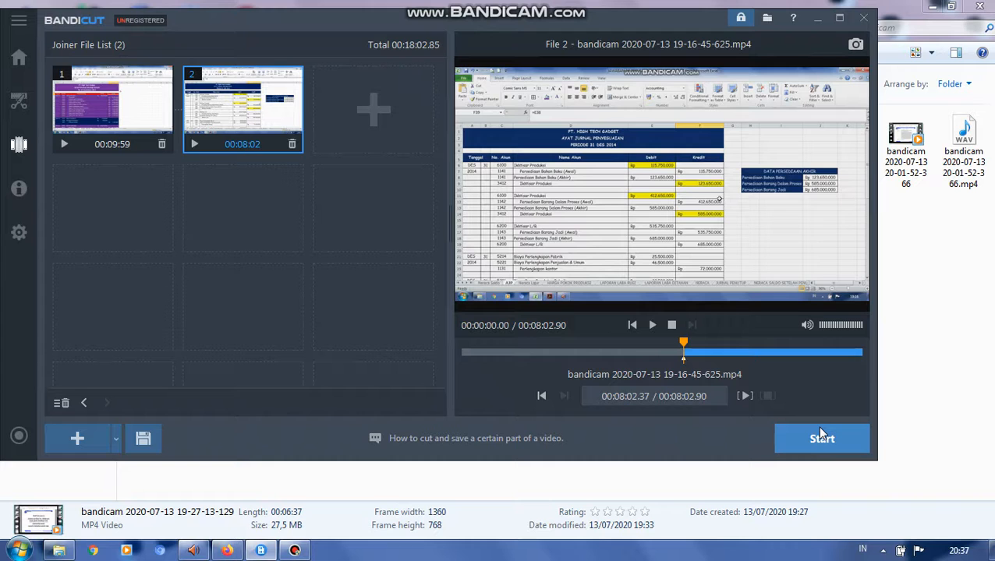
pyautogui.click(820, 435)
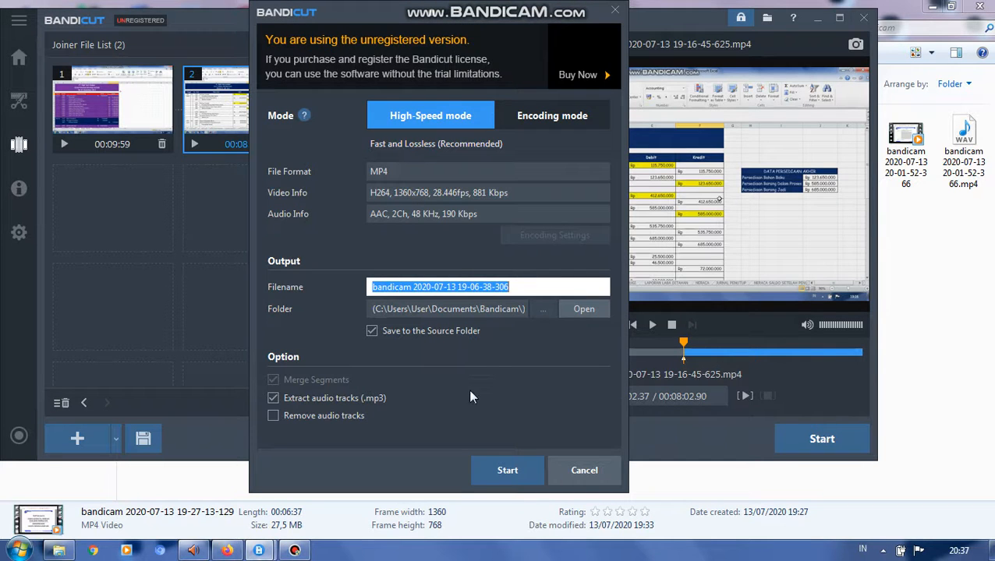
pyautogui.press('BackSpace')
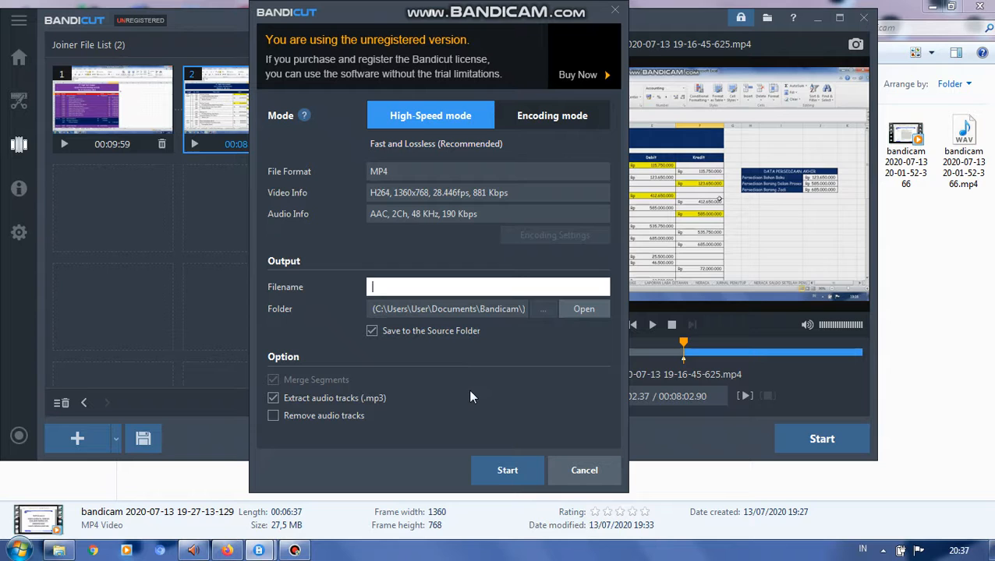
pyautogui.write('r')
pyautogui.press('BackSpace')
pyautogui.write('REVIEW AKUNTANSI PER')
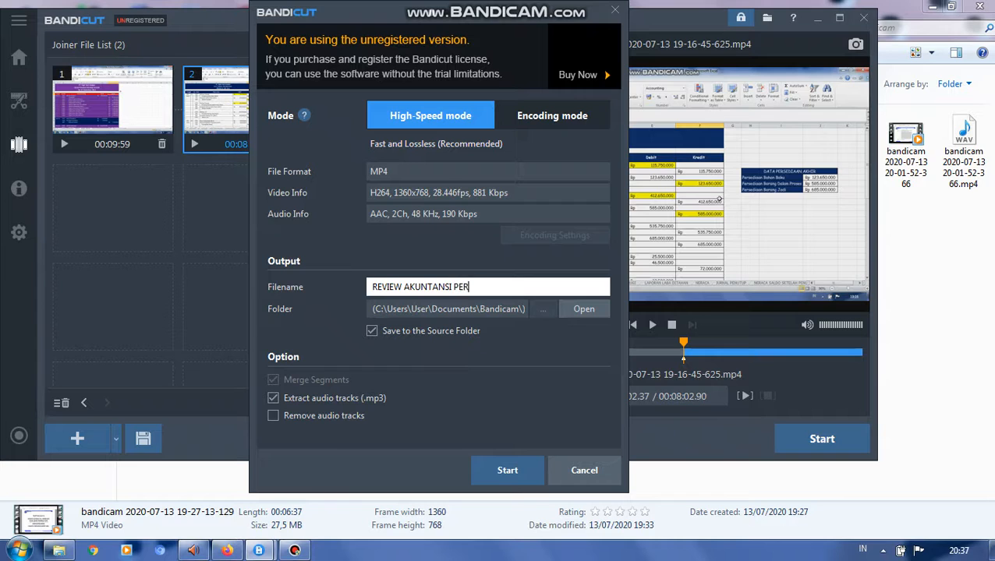
pyautogui.write('USAHAAN MANUFAKTUR')
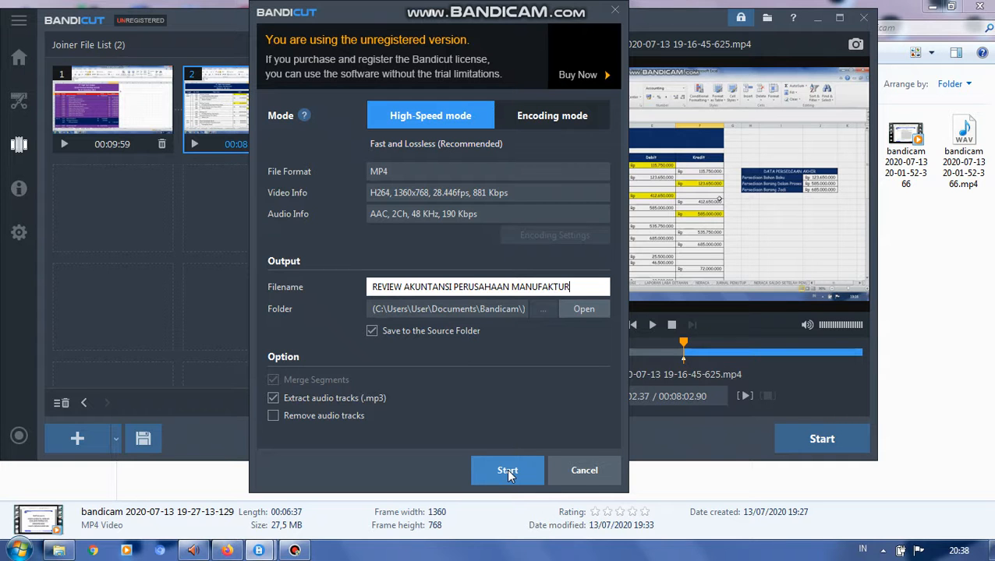
pyautogui.click(508, 471)
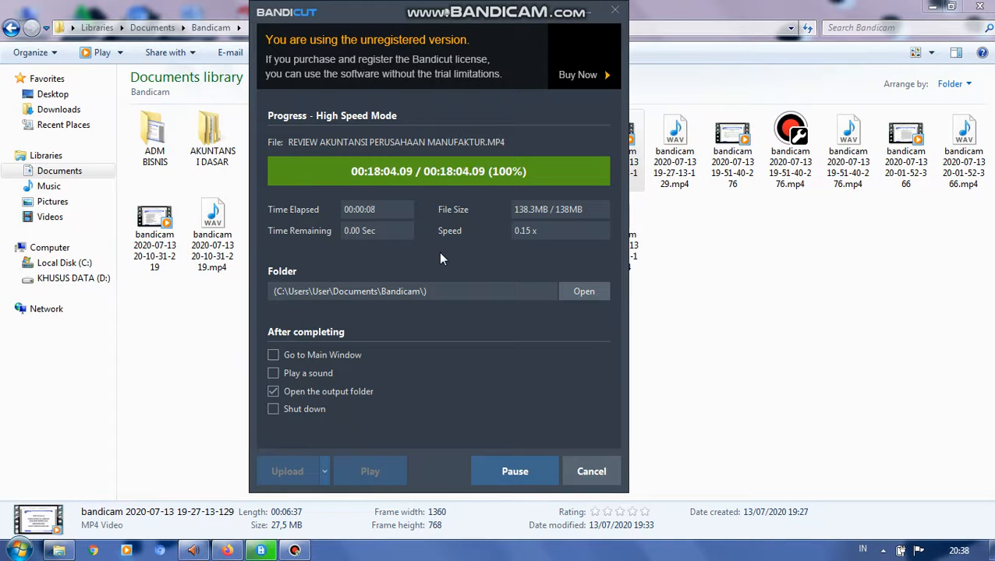
# - Close the export progress window once the join is complete and exit Bandicut
pyautogui.click(295, 550)
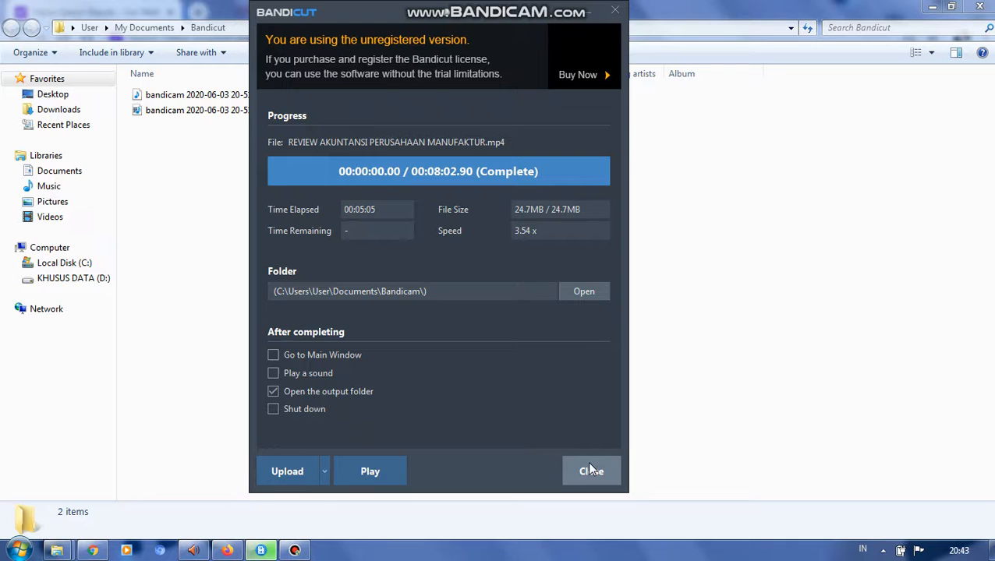
pyautogui.click(590, 469)
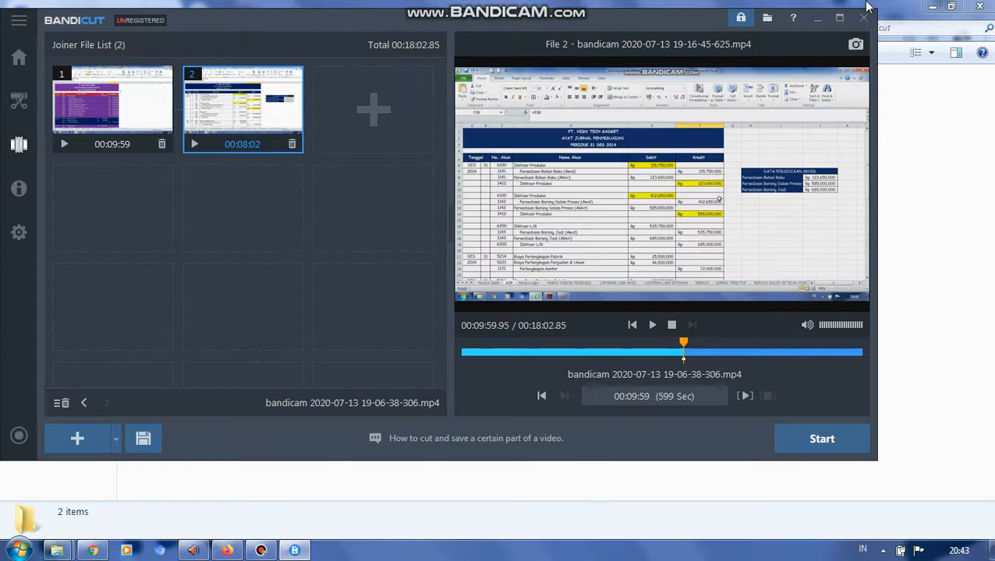
pyautogui.click(861, 19)
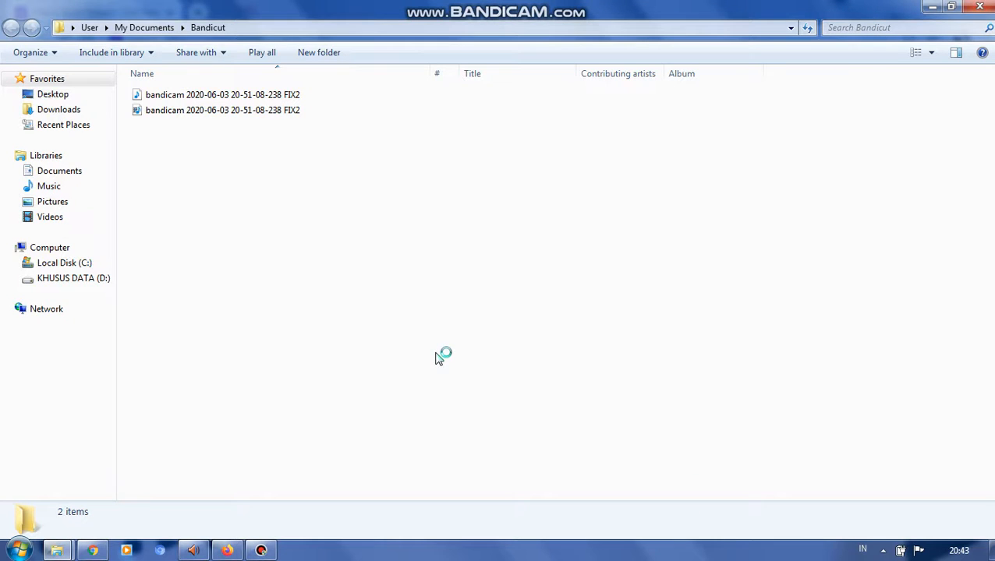
# - Switch to Chrome and open the YouTube website
pyautogui.click(93, 551)
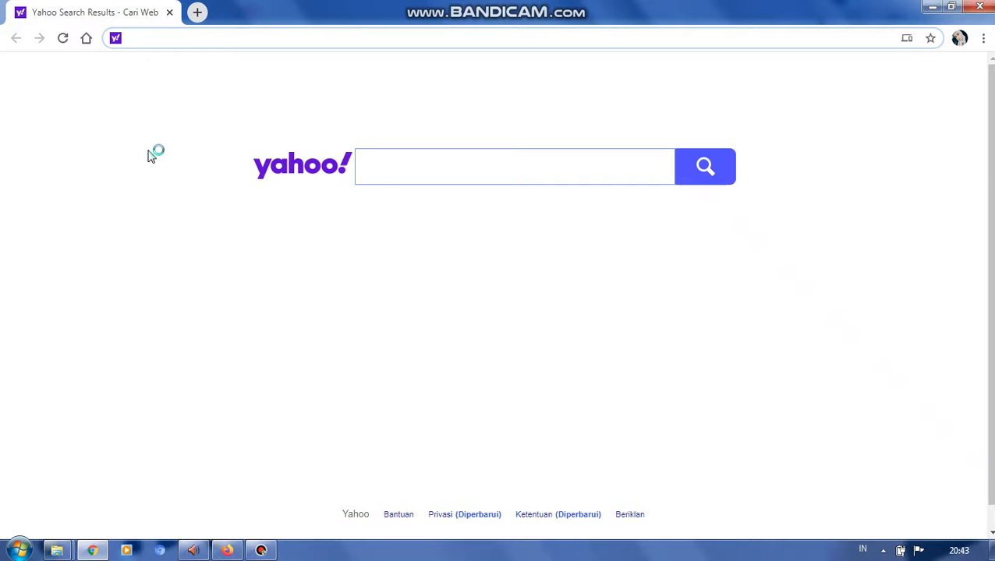
pyautogui.write('YOUTUBE')
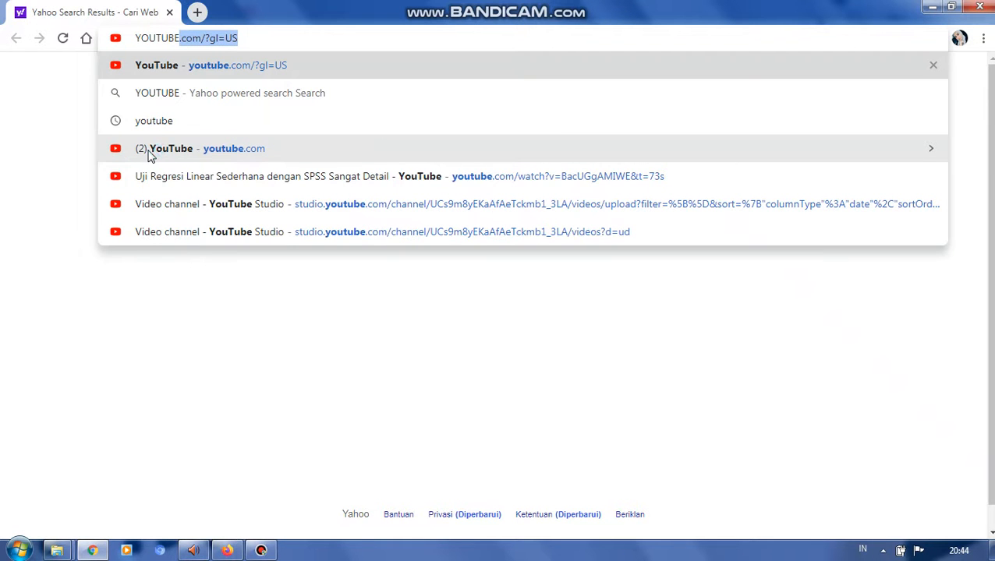
pyautogui.press('Return')
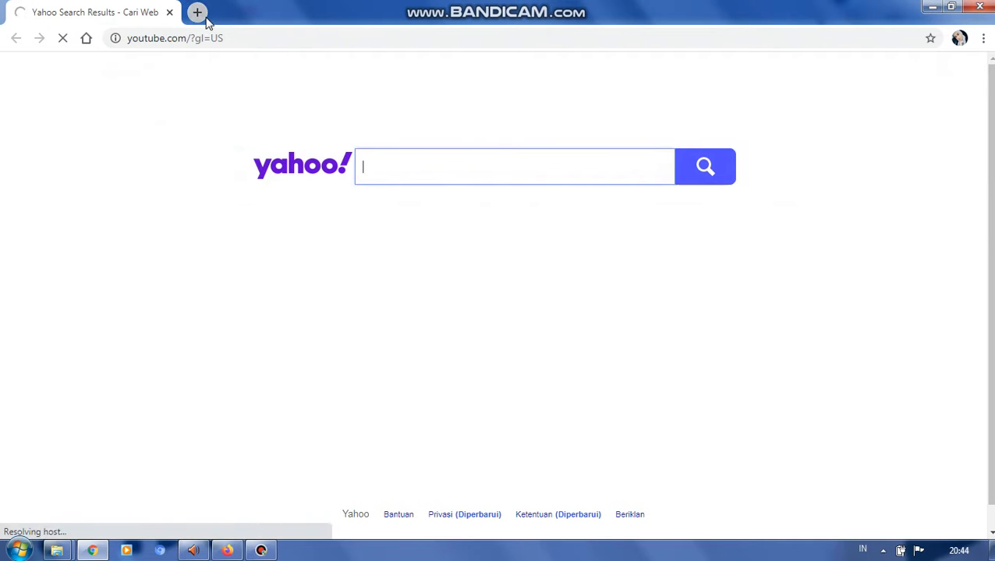
# - Open Google Classroom in a second browser tab using the google classroom suggestion, and reload its class page
pyautogui.click(206, 21)
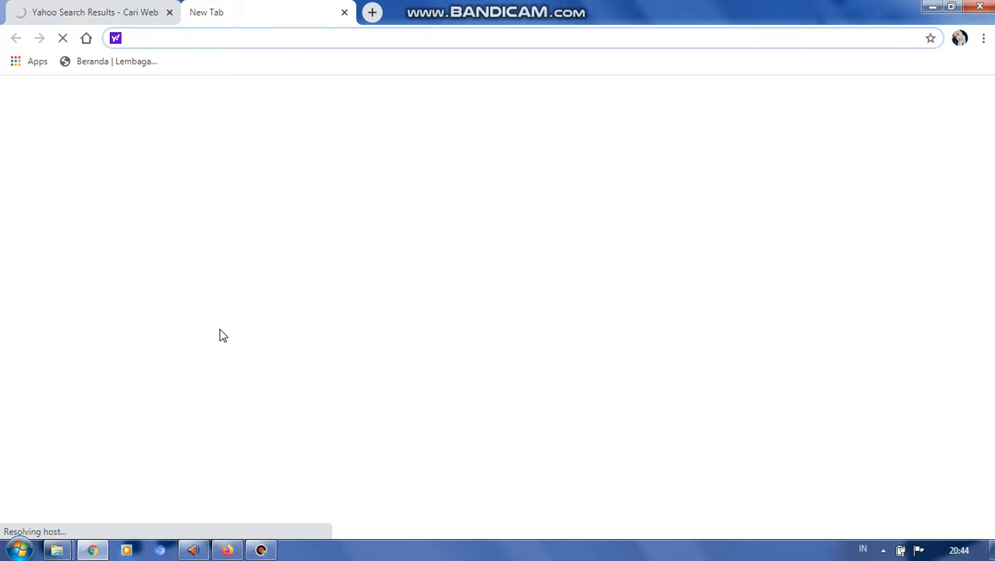
pyautogui.write('GOOGLE.com')
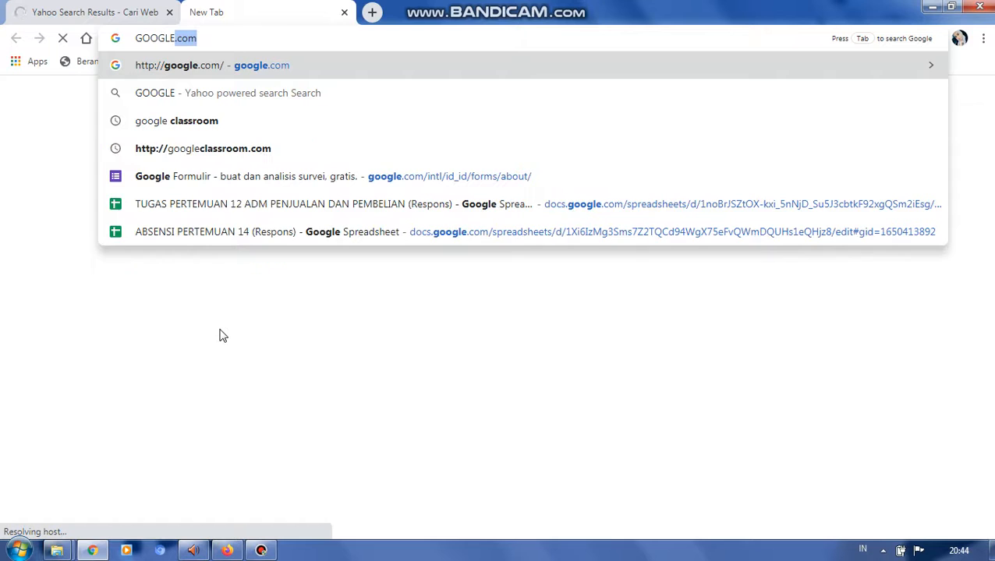
pyautogui.click(230, 131)
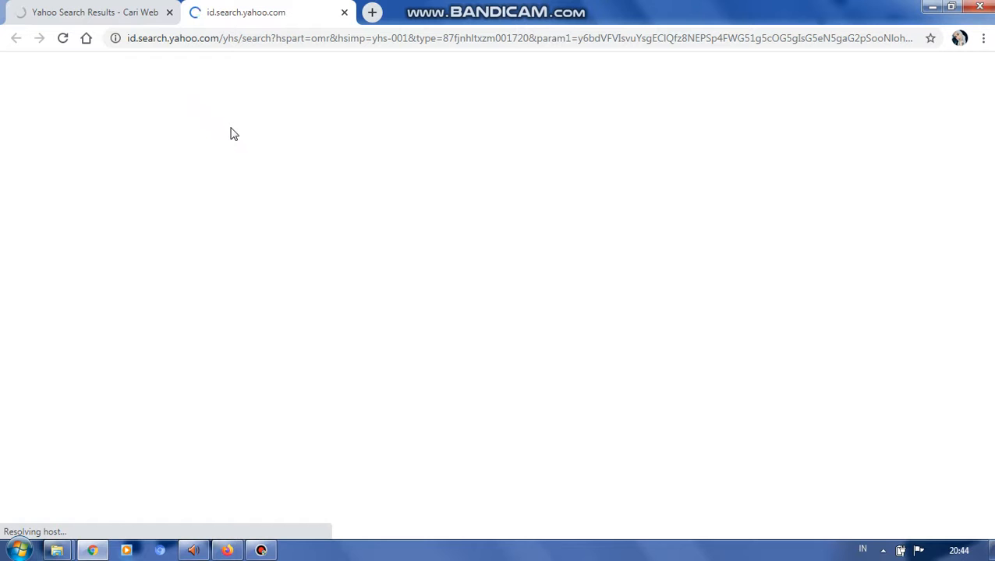
pyautogui.click(196, 41)
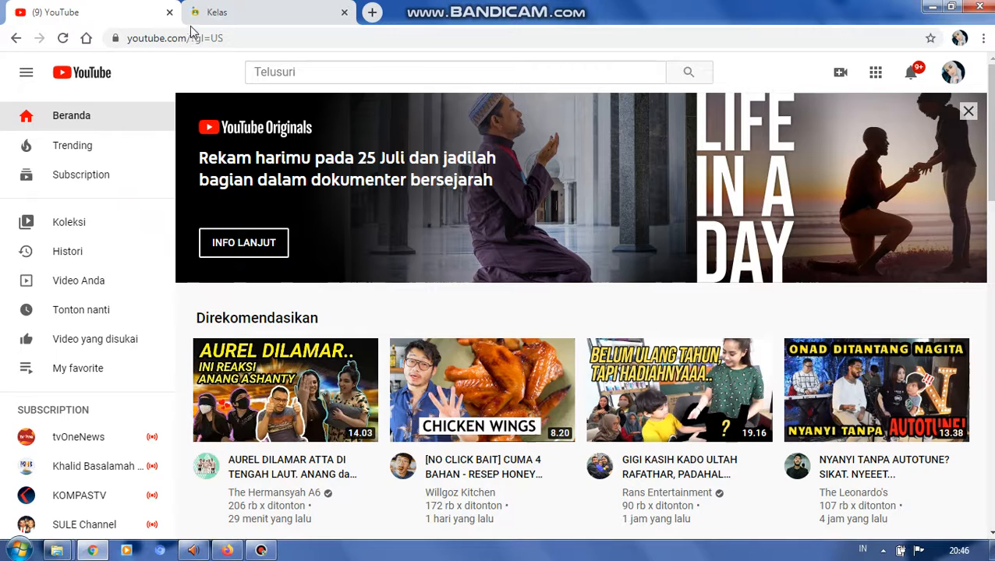
pyautogui.click(230, 9)
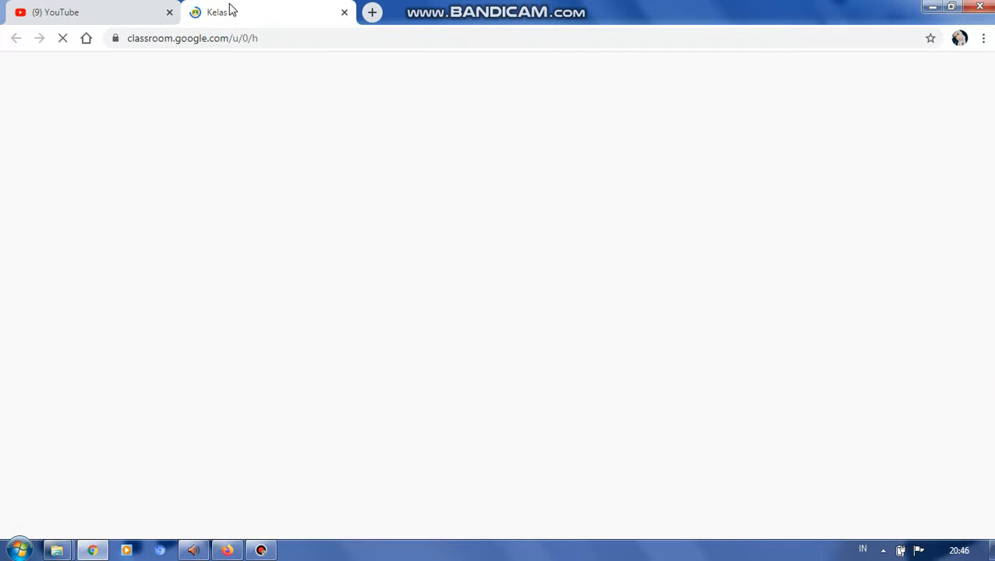
pyautogui.click(210, 39)
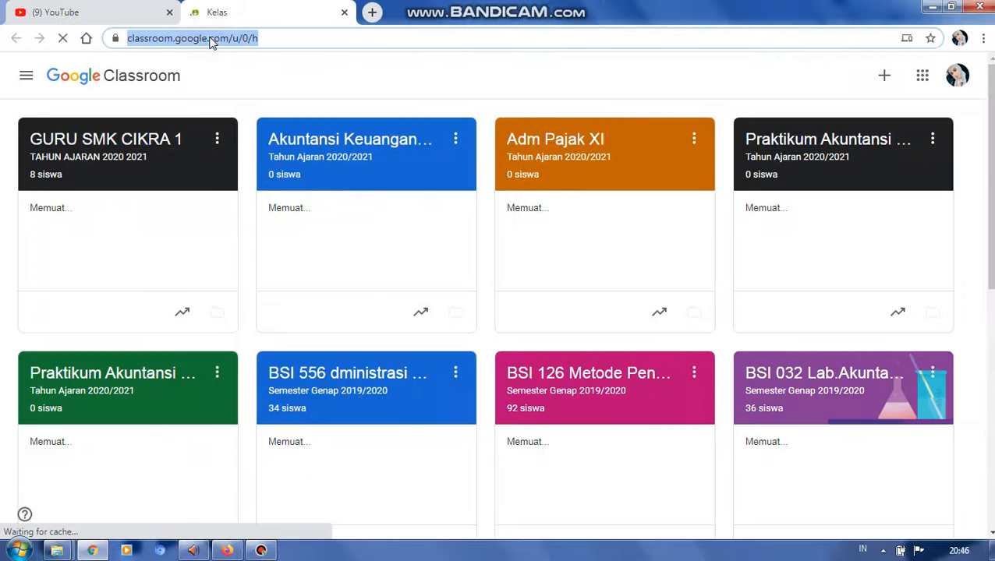
pyautogui.press('Return')
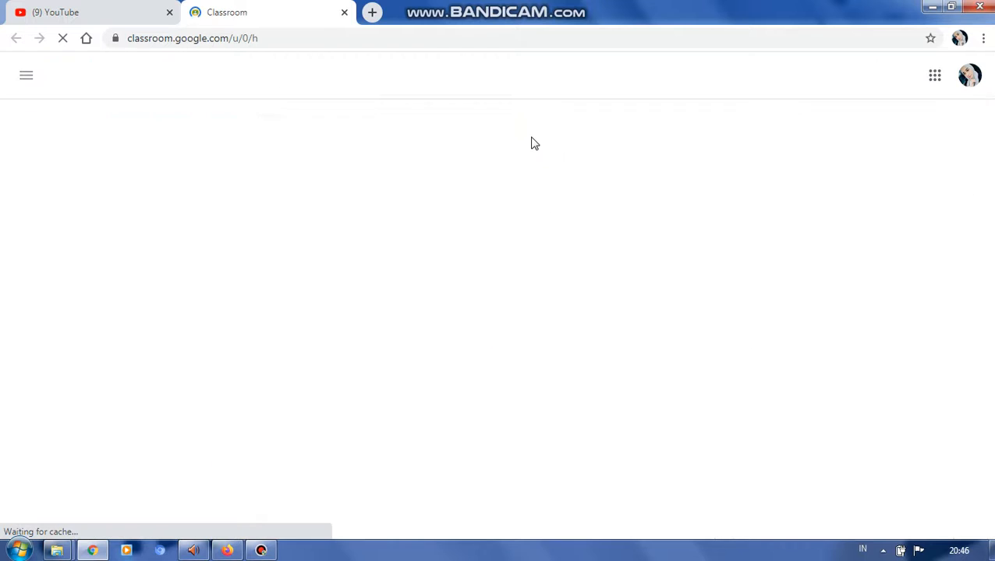
# - Return to the YouTube page and show its options for creating a video
pyautogui.click(50, 10)
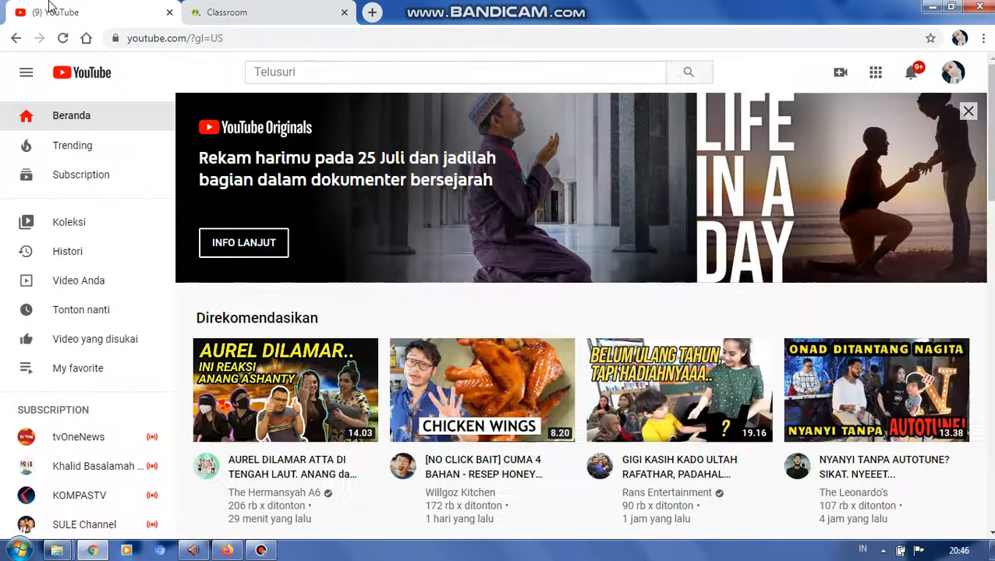
pyautogui.click(840, 75)
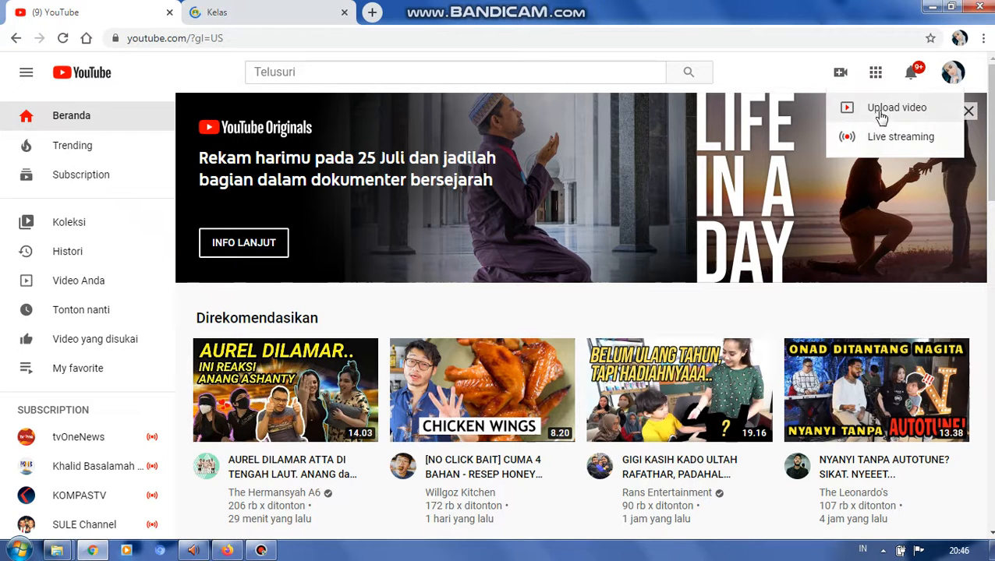
# - Search the web for CANVA in a new browser tab and open the official Canva site from the results
pyautogui.click(372, 13)
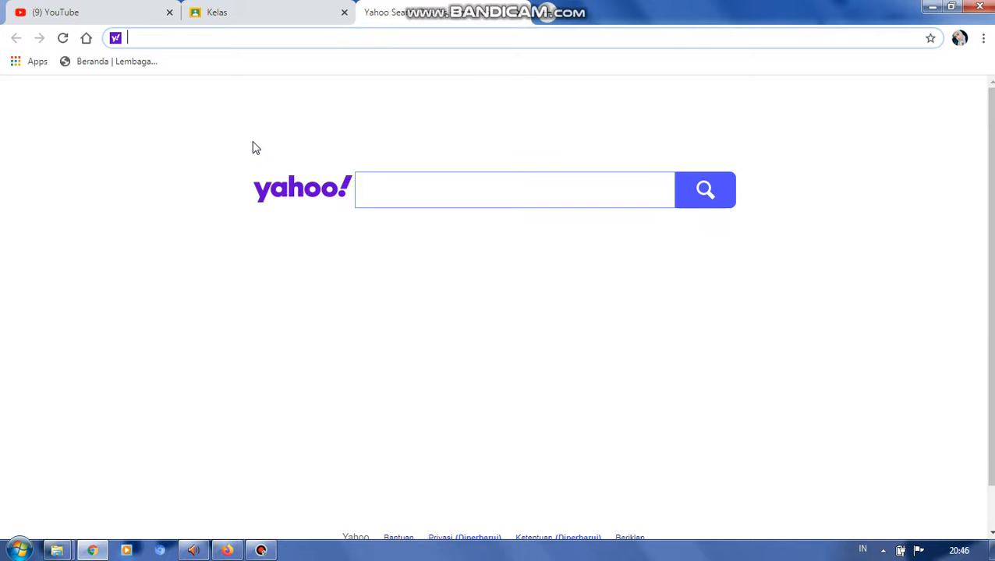
pyautogui.write('CANVA')
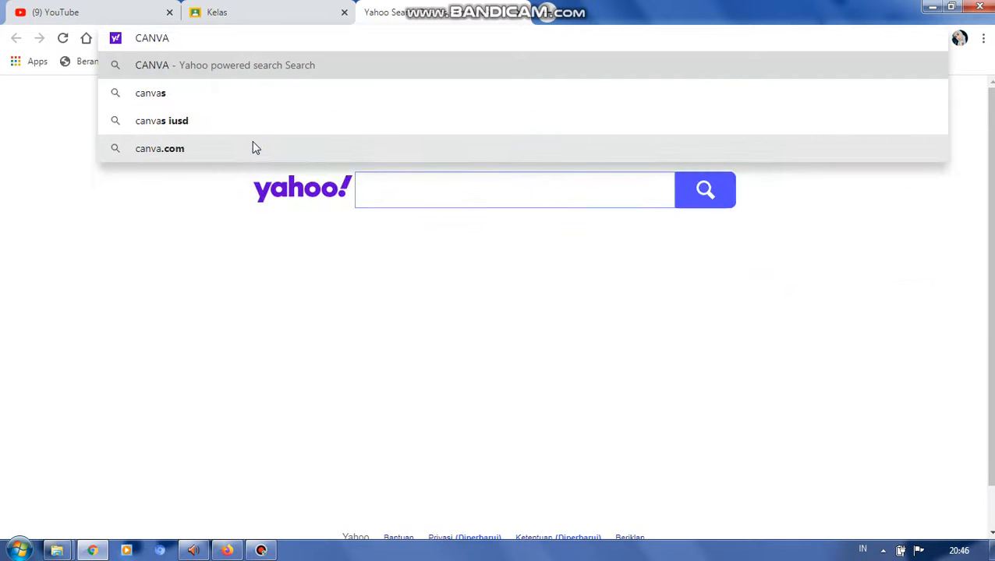
pyautogui.click(230, 65)
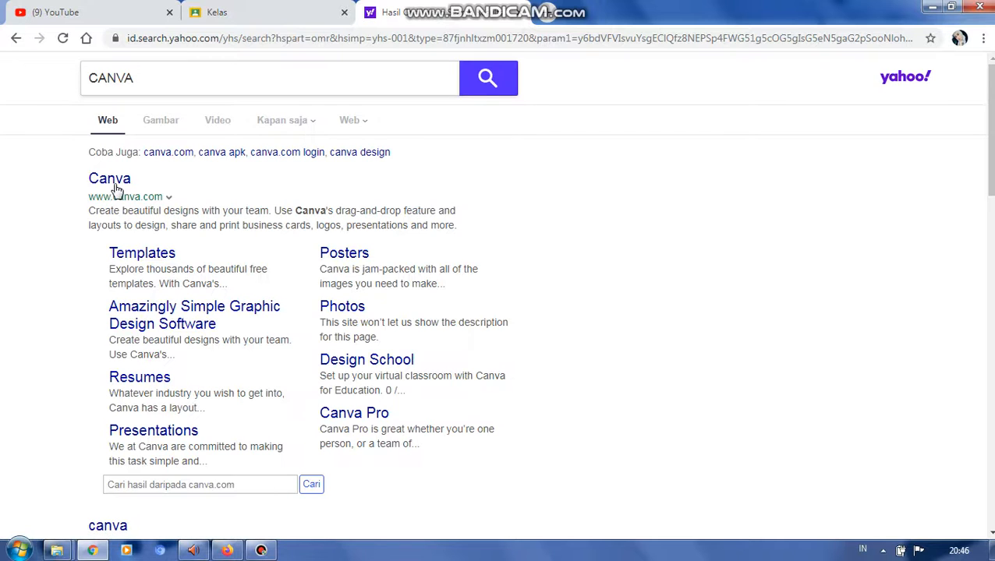
pyautogui.click(111, 184)
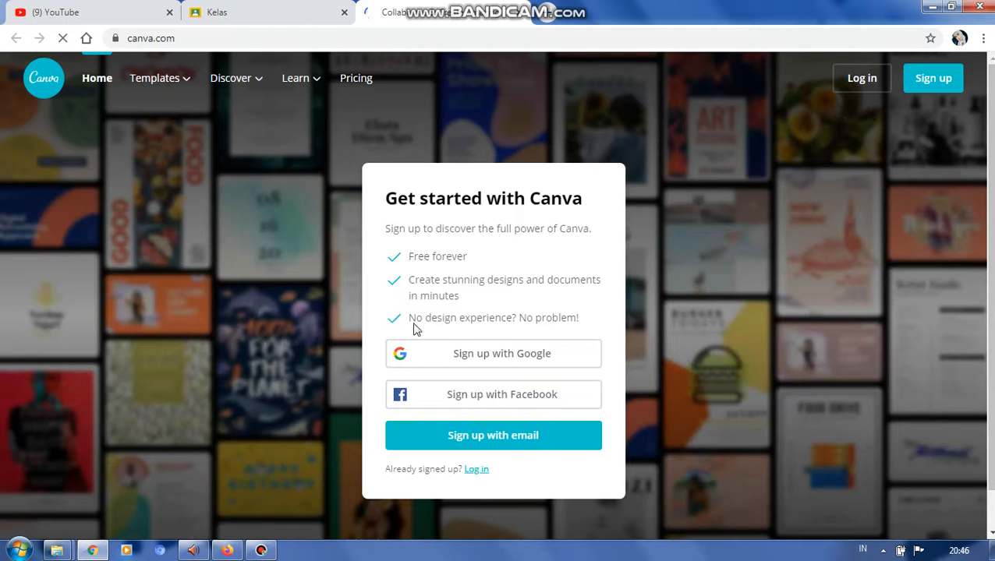
# - Sign in to Canva with a Google account and dismiss the new-homepage welcome message
pyautogui.click(430, 357)
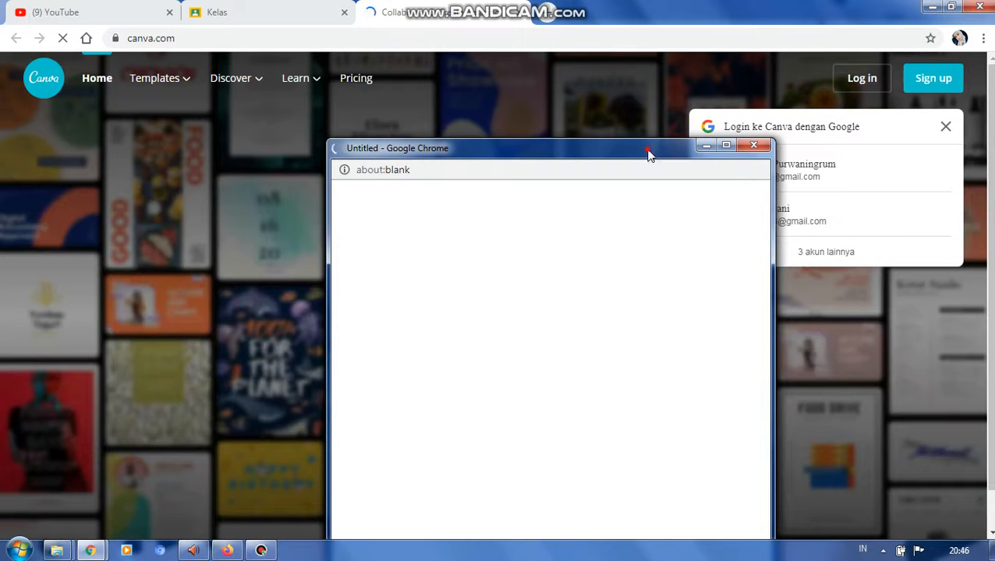
pyautogui.moveTo(648, 153); pyautogui.dragTo(581, 105)
pyautogui.click(802, 173)
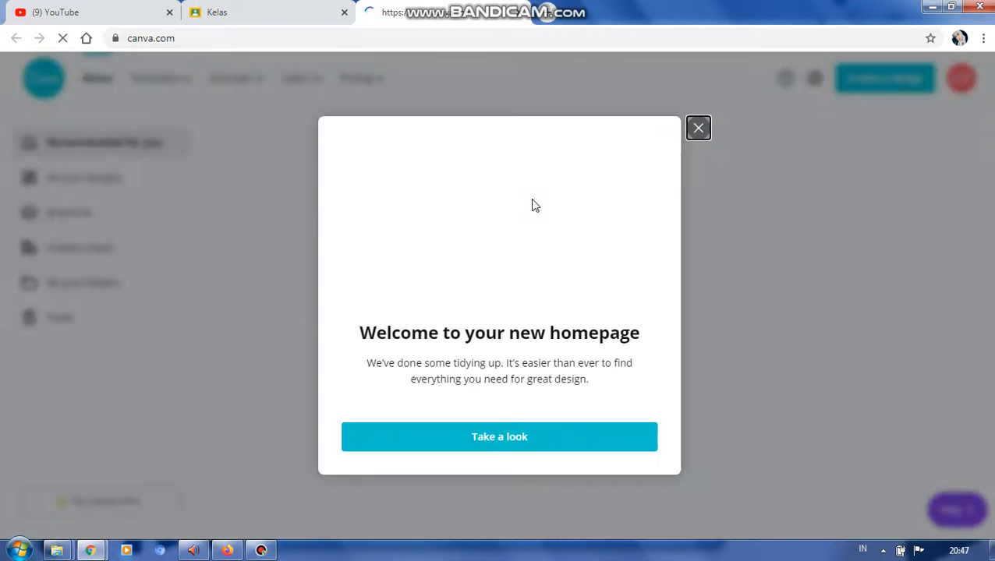
pyautogui.click(695, 133)
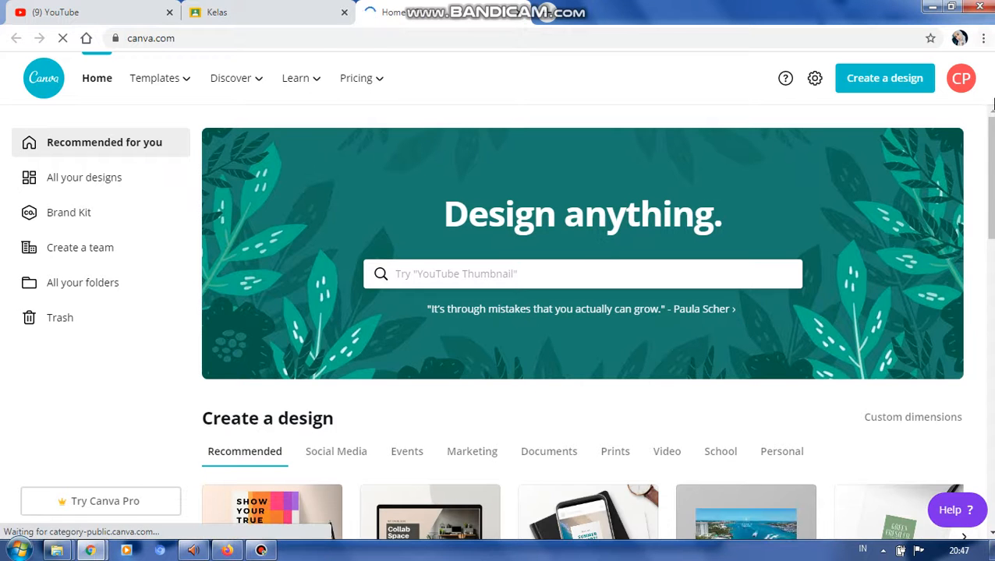
# - Look through the design types and the recent designs on the Canva homepage
pyautogui.scroll(-2, 991, 168)
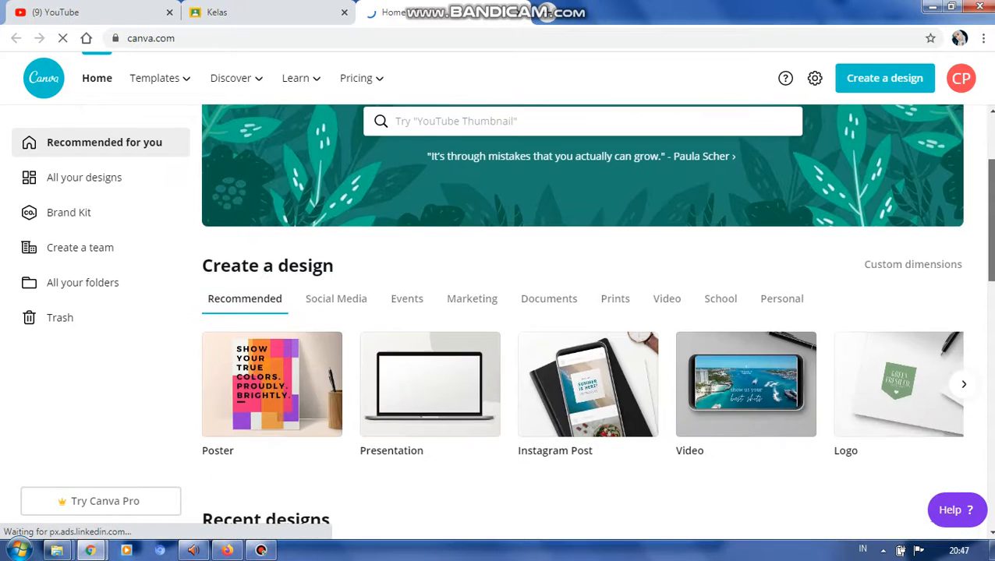
pyautogui.scroll(-2, 990, 234)
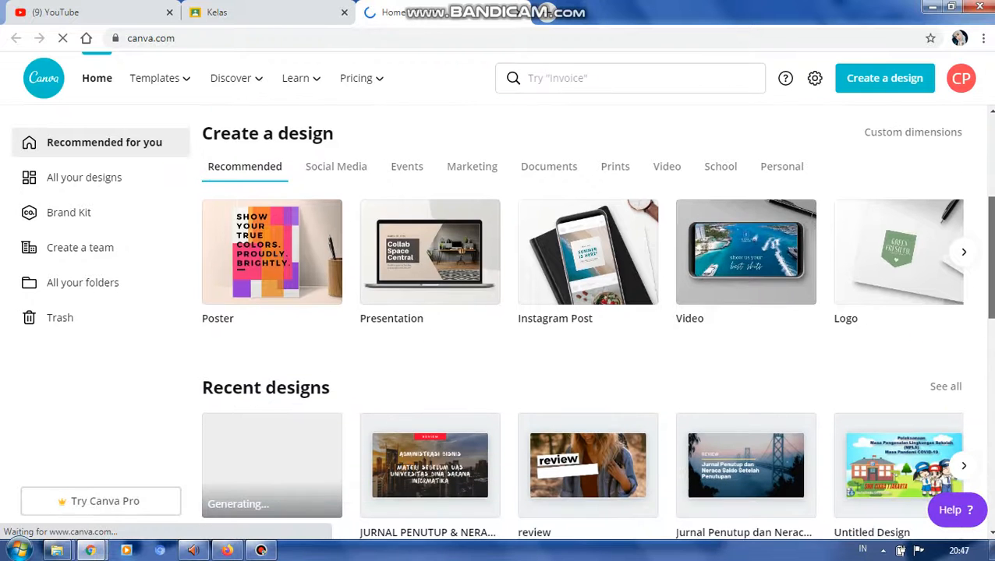
pyautogui.scroll(-1, 988, 257)
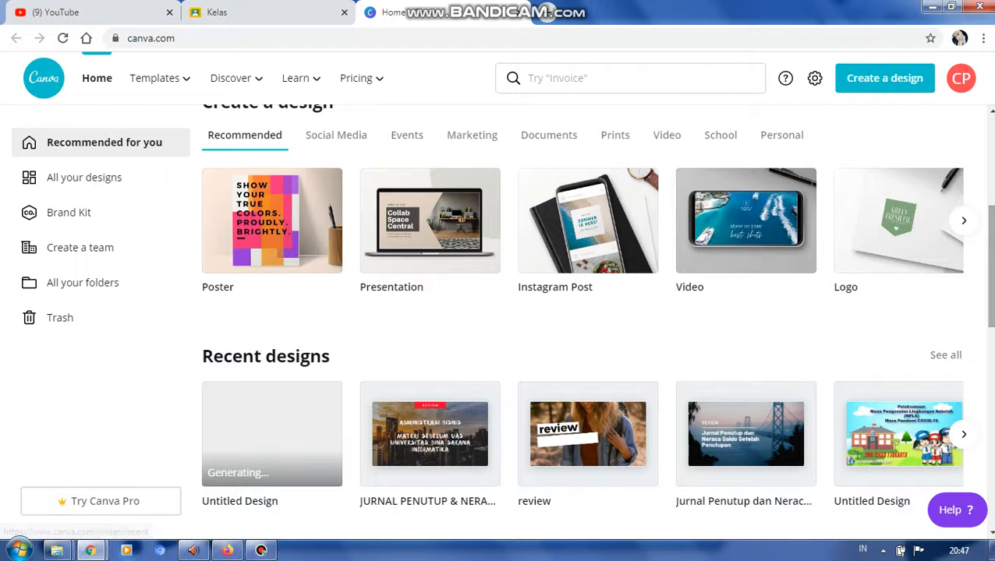
pyautogui.moveTo(994, 278); pyautogui.dragTo(993, 333)
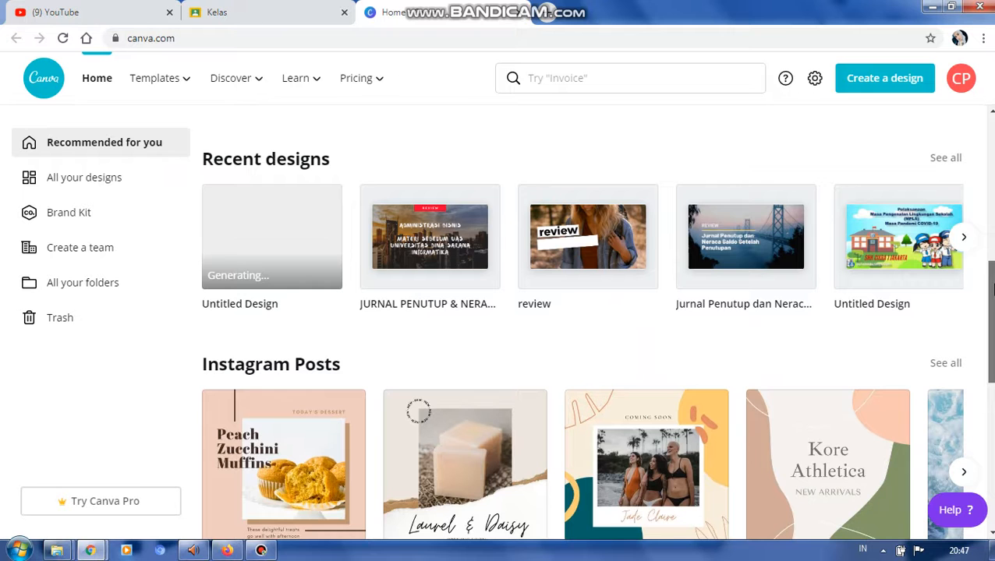
pyautogui.click(962, 239)
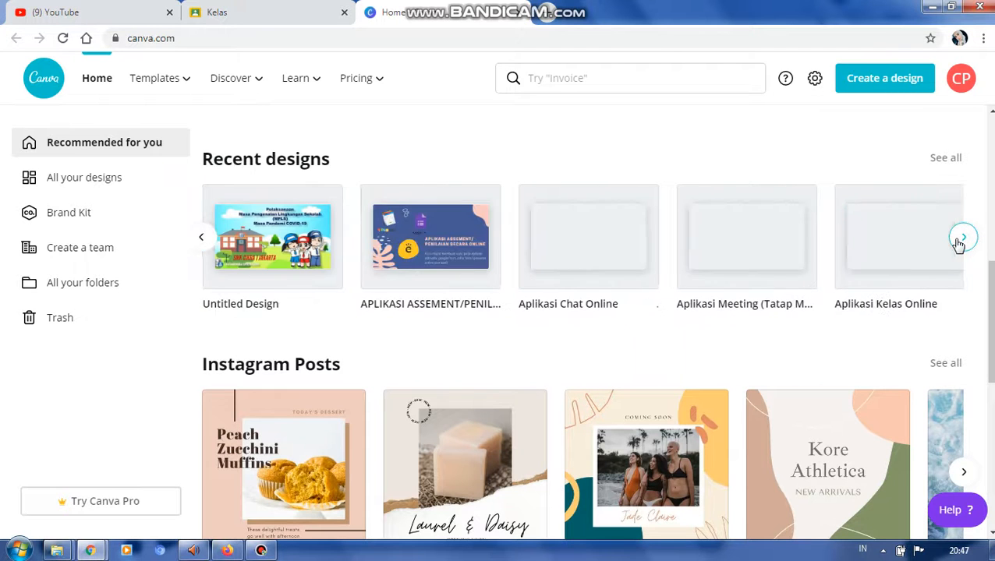
pyautogui.click(201, 237)
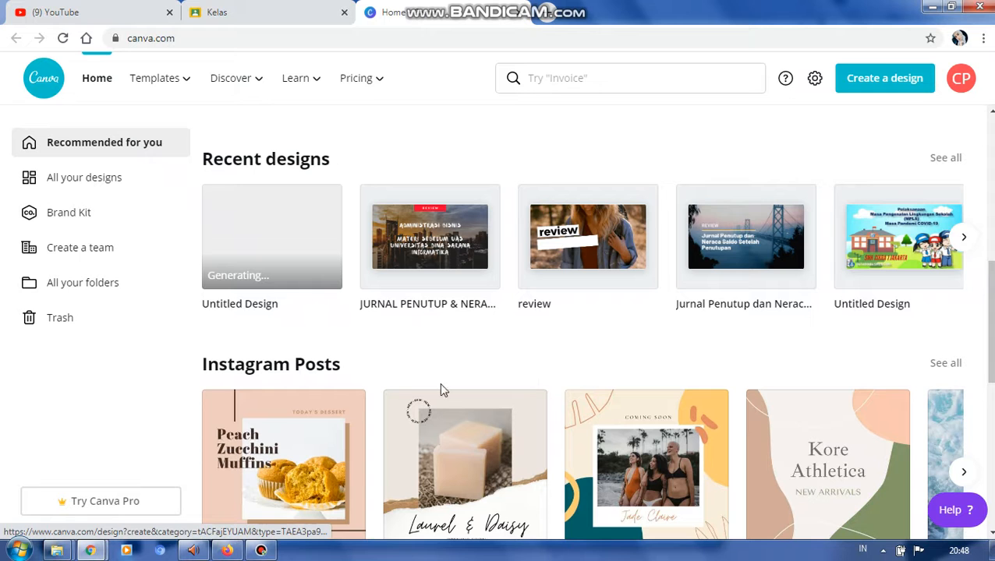
pyautogui.scroll(2, 581, 345)
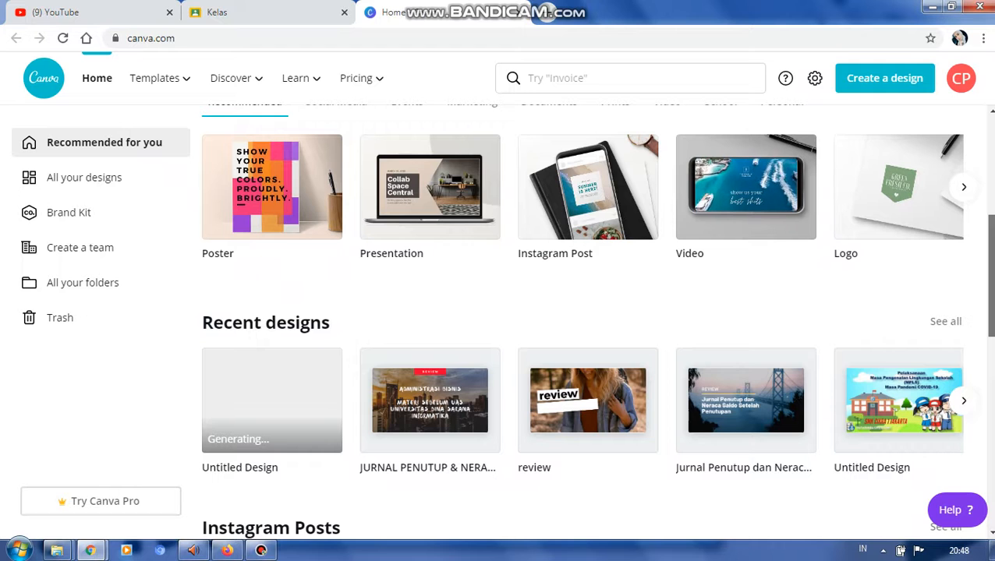
# - Search the Canva templates for YOUTUBE
pyautogui.moveTo(991, 276); pyautogui.dragTo(991, 279)
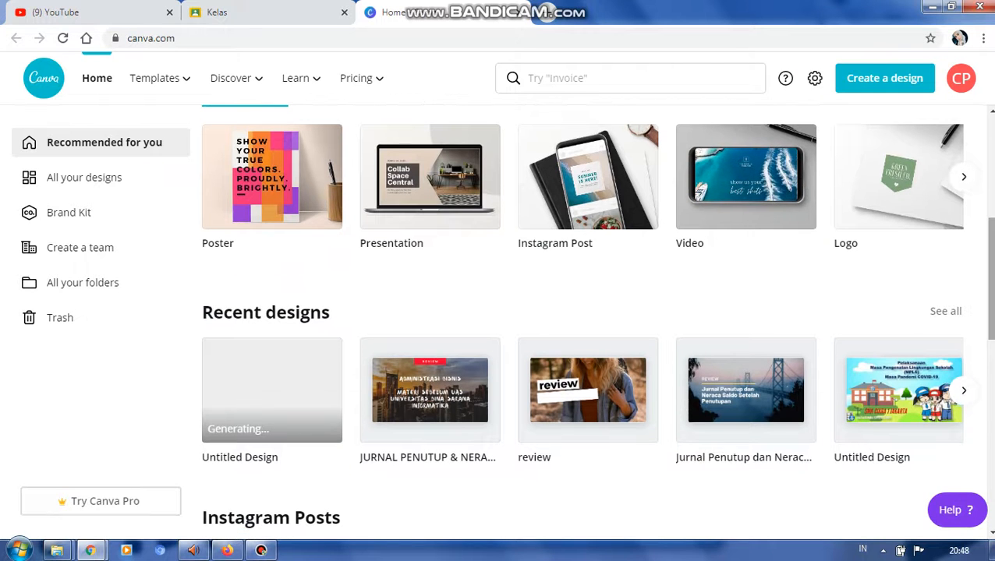
pyautogui.click(560, 78)
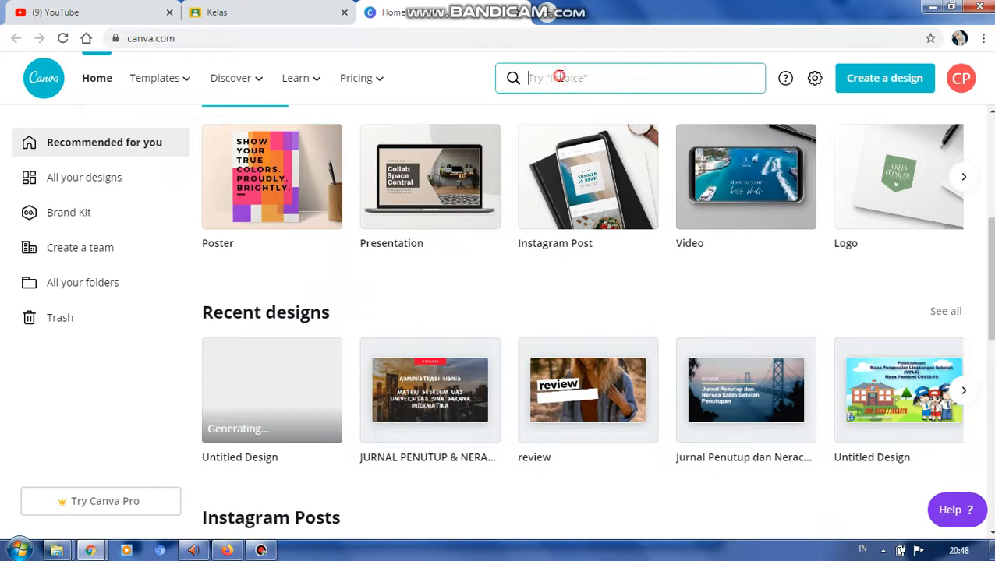
pyautogui.write('YO')
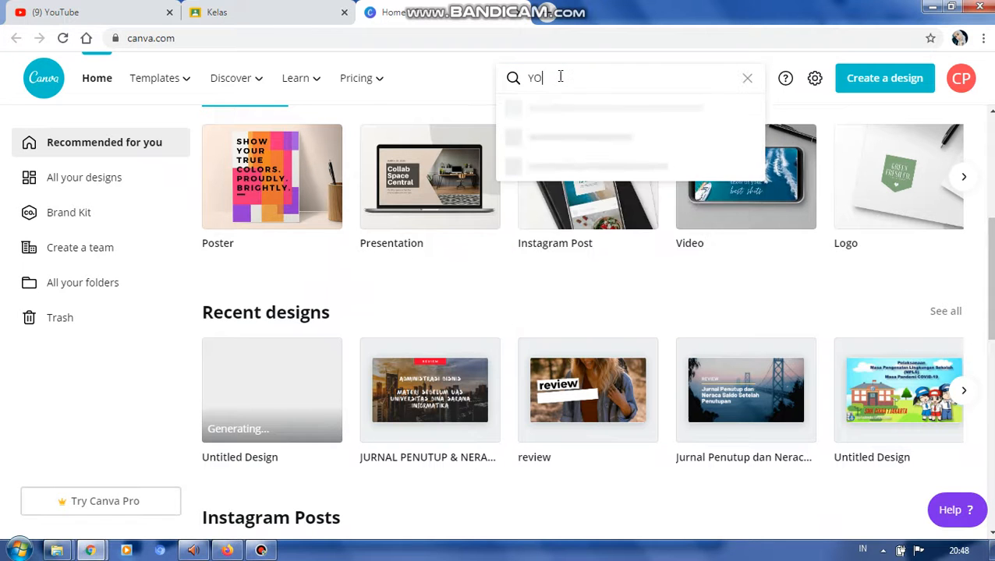
pyautogui.write('UTUBE')
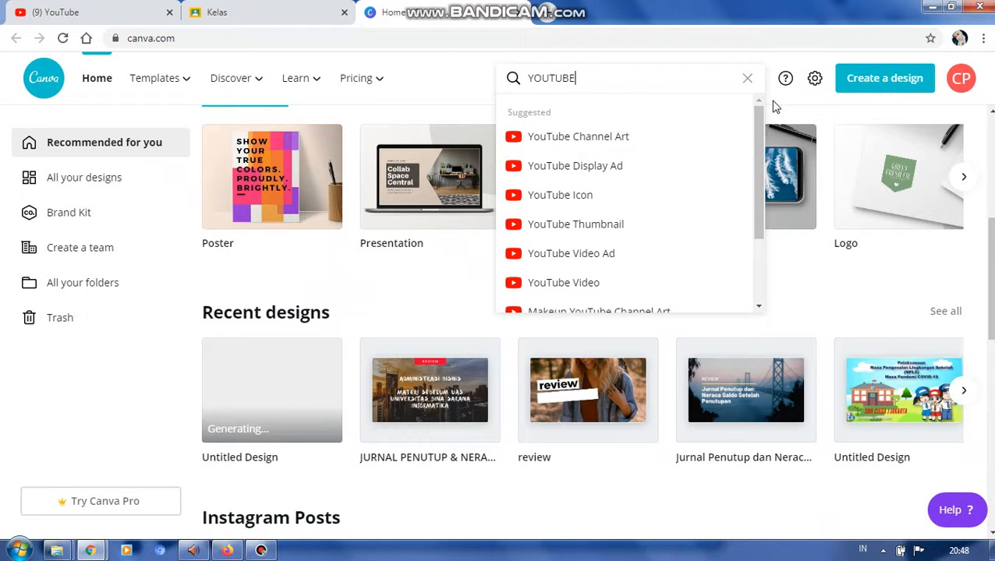
pyautogui.press('Return')
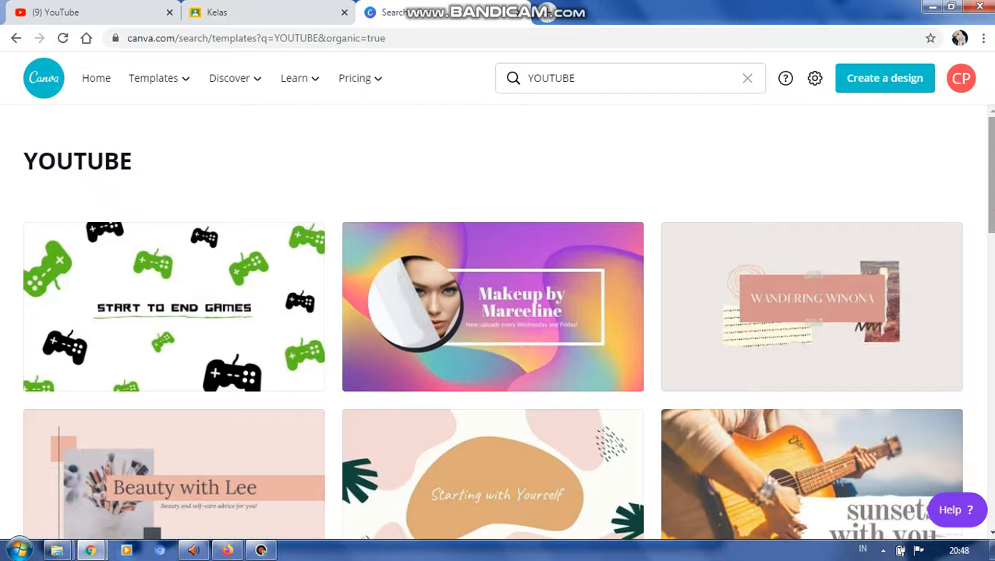
# - Look through the YouTube template designs in the search results
pyautogui.scroll(-2, 985, 242)
pyautogui.scroll(-3, 499, 320)
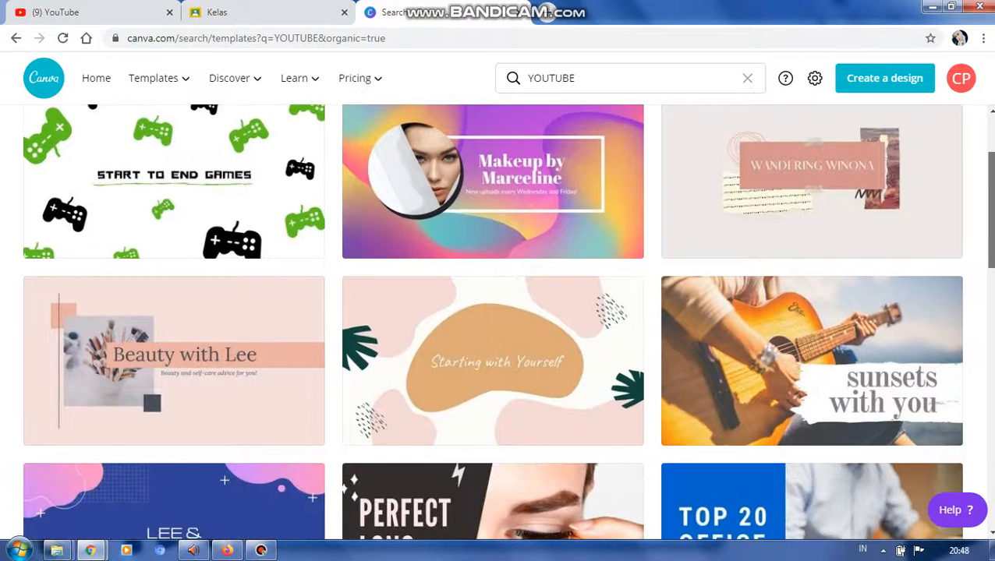
pyautogui.scroll(-4, 493, 321)
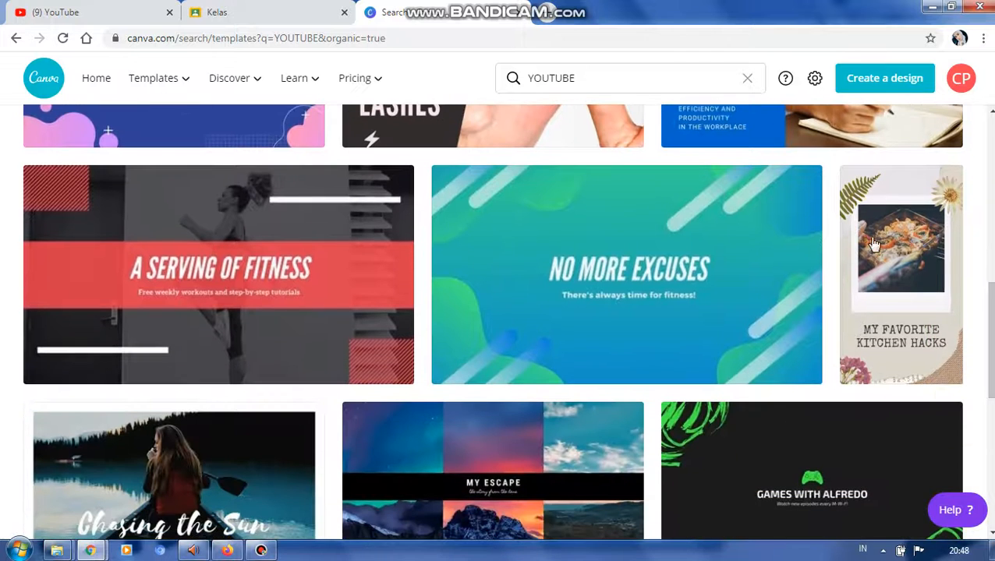
pyautogui.scroll(-3, 992, 380)
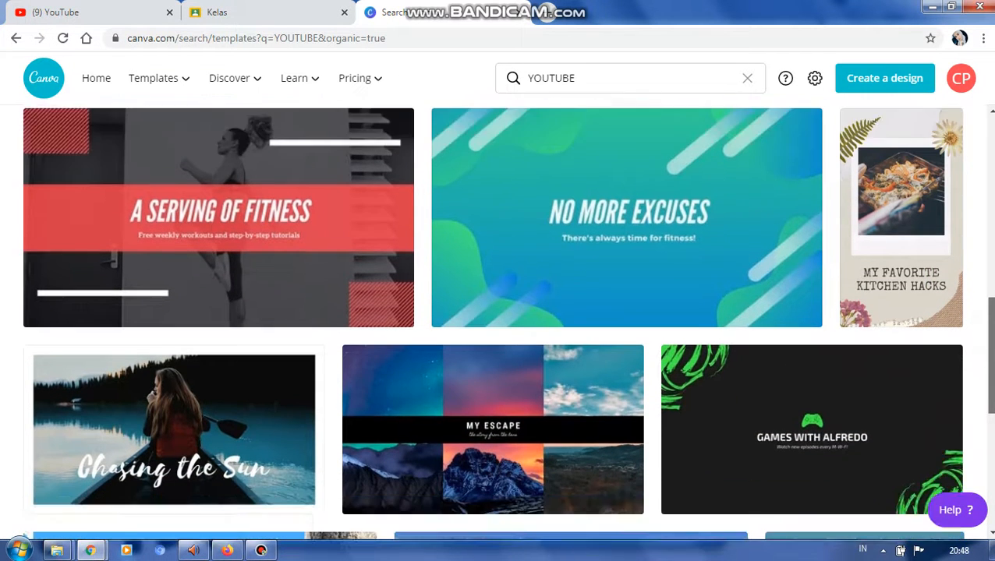
pyautogui.scroll(-3, 493, 321)
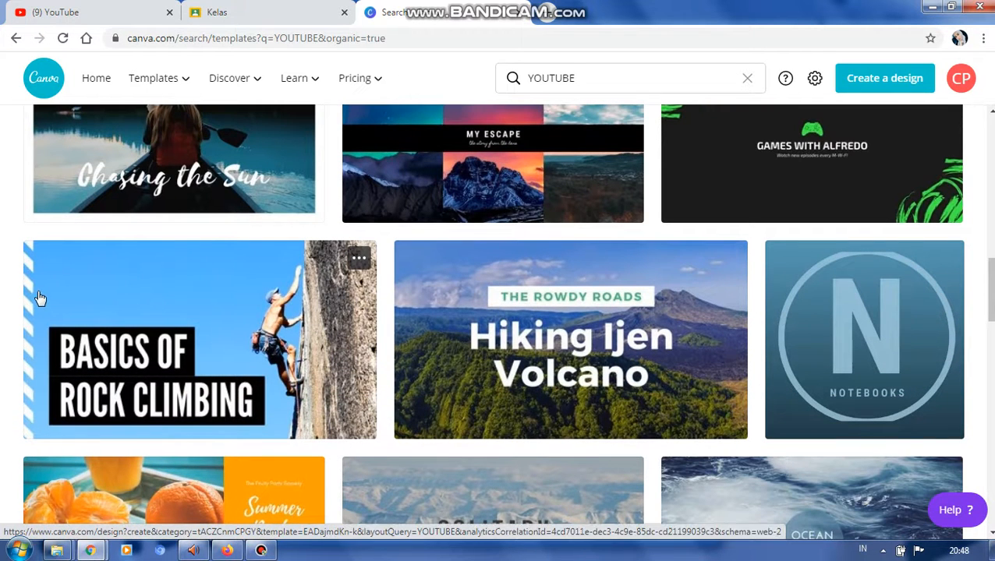
pyautogui.scroll(-1, 988, 289)
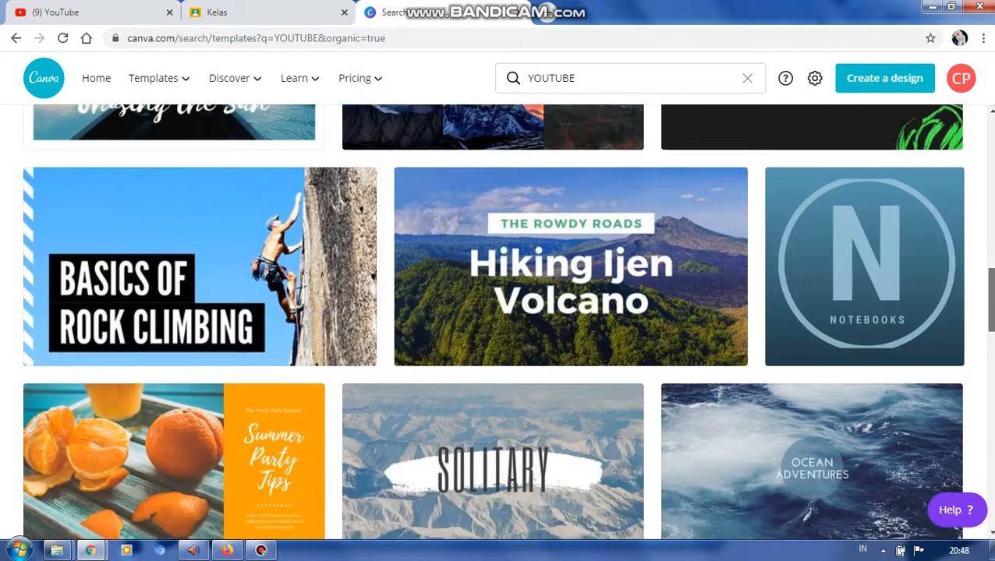
pyautogui.scroll(-2, 988, 312)
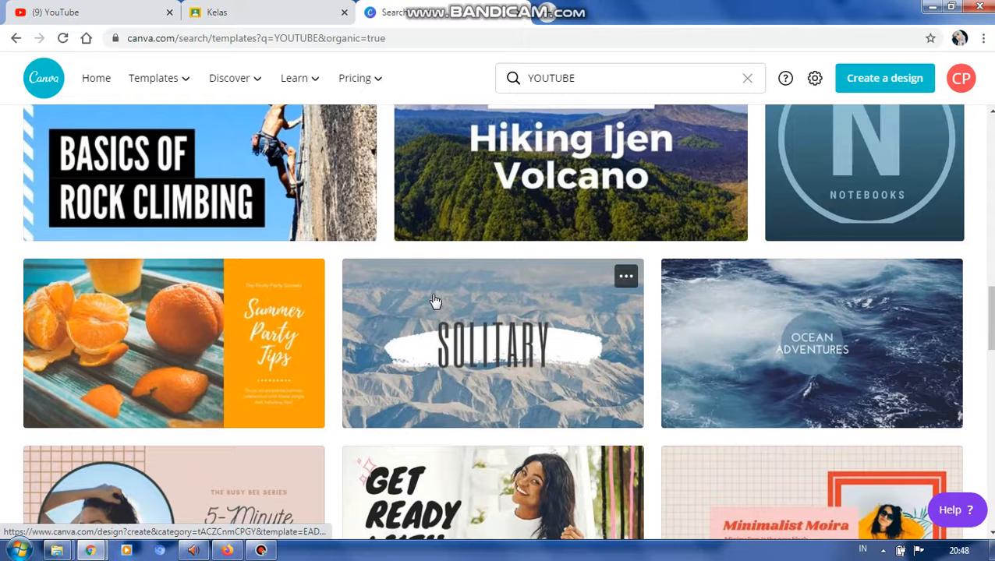
pyautogui.moveTo(987, 327); pyautogui.dragTo(985, 129)
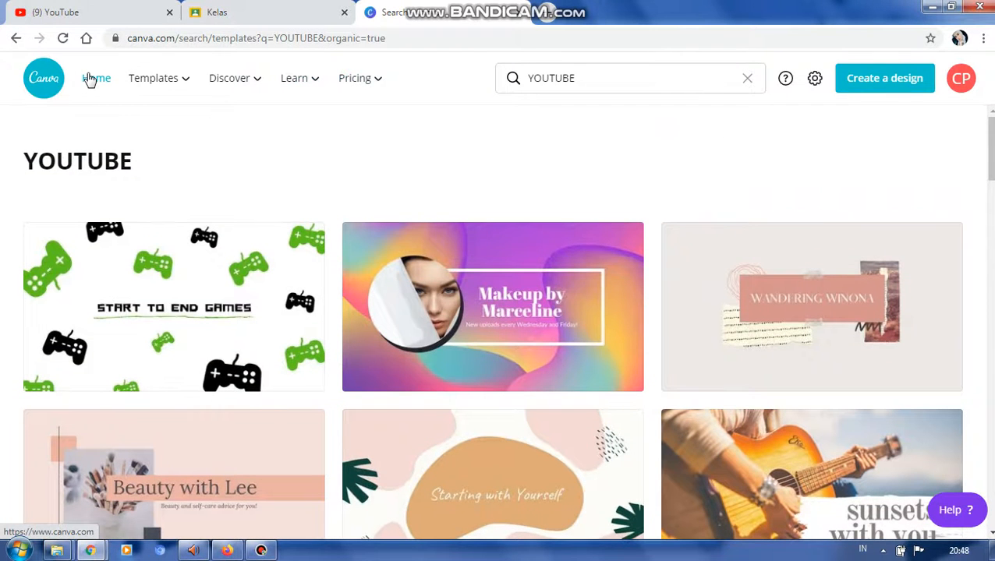
# - Return to the Canva homepage and open the recent design whose title begins with JURNAL PENUTUP & NERACA SALDO
pyautogui.moveTo(149, 86)
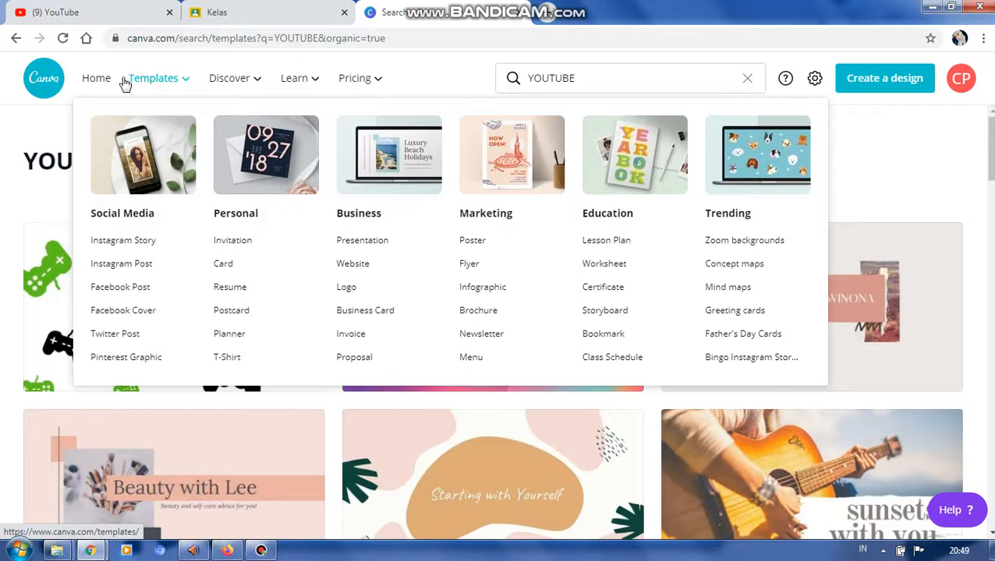
pyautogui.click(96, 78)
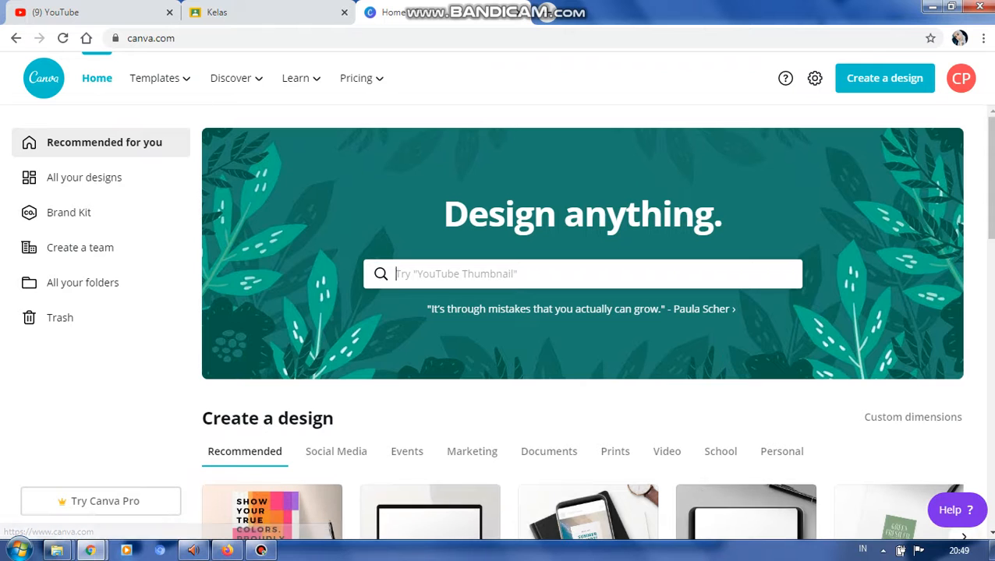
pyautogui.scroll(-2, 986, 232)
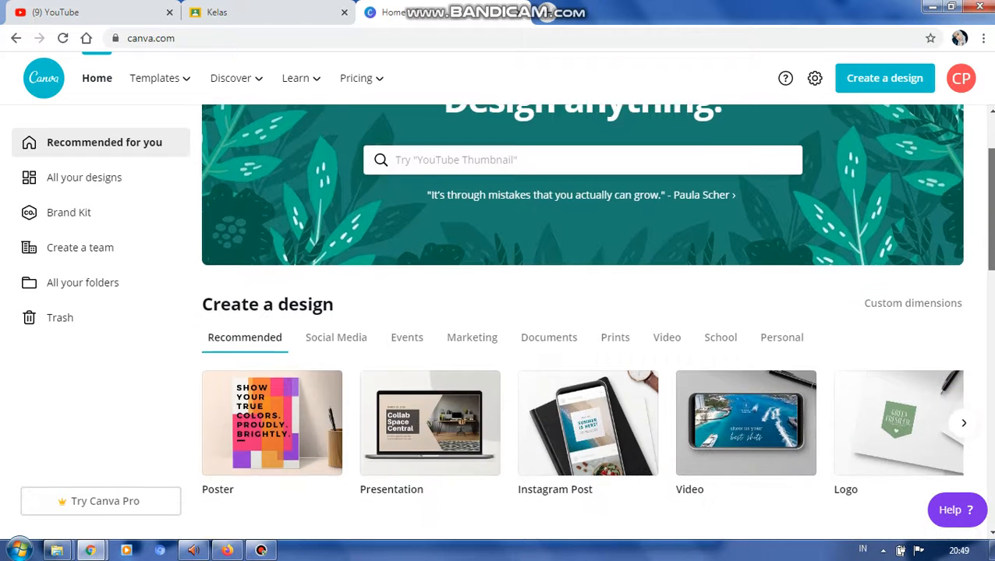
pyautogui.scroll(-2, 596, 318)
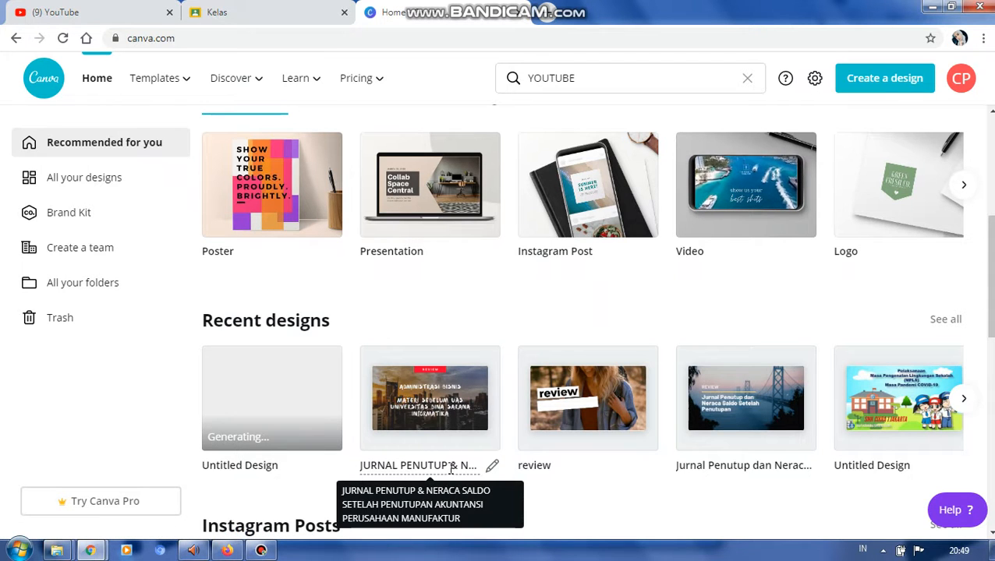
pyautogui.click(459, 424)
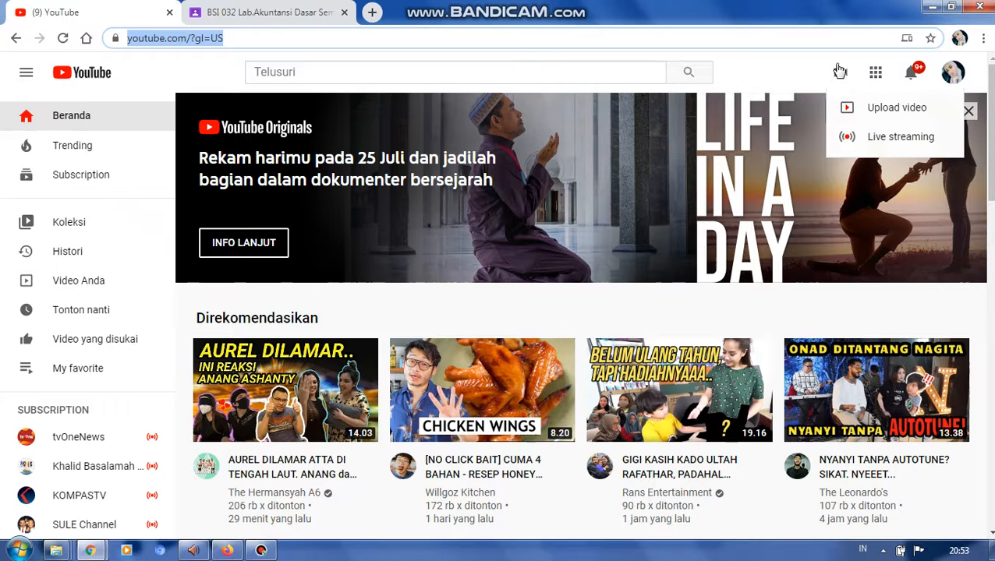
# - Start a YouTube video upload with the MP4 file REVIEW AKUNTANSI PERUSAHAAN MANUFAKTUR from the Bandicam folder in Documents
pyautogui.click(871, 110)
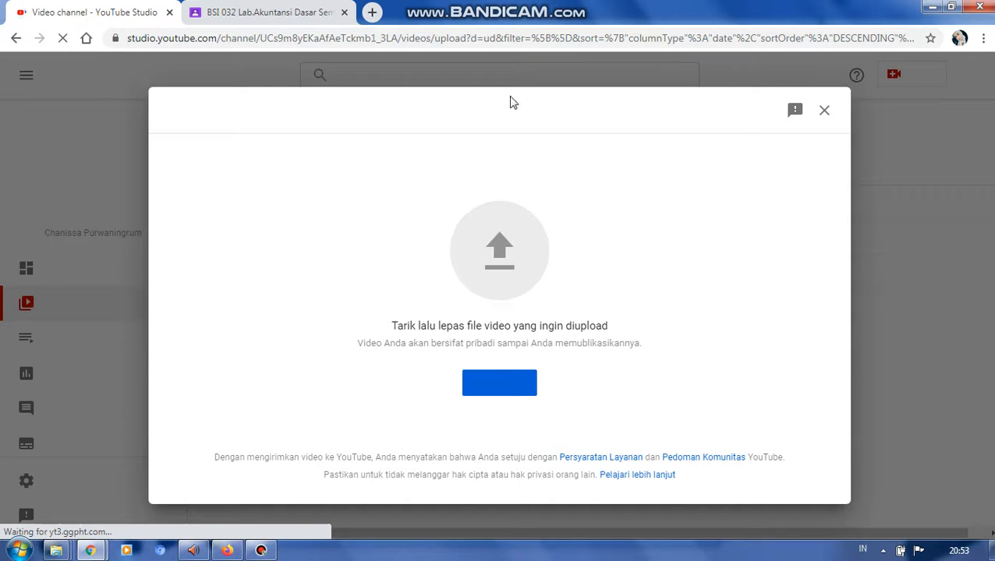
pyautogui.click(492, 390)
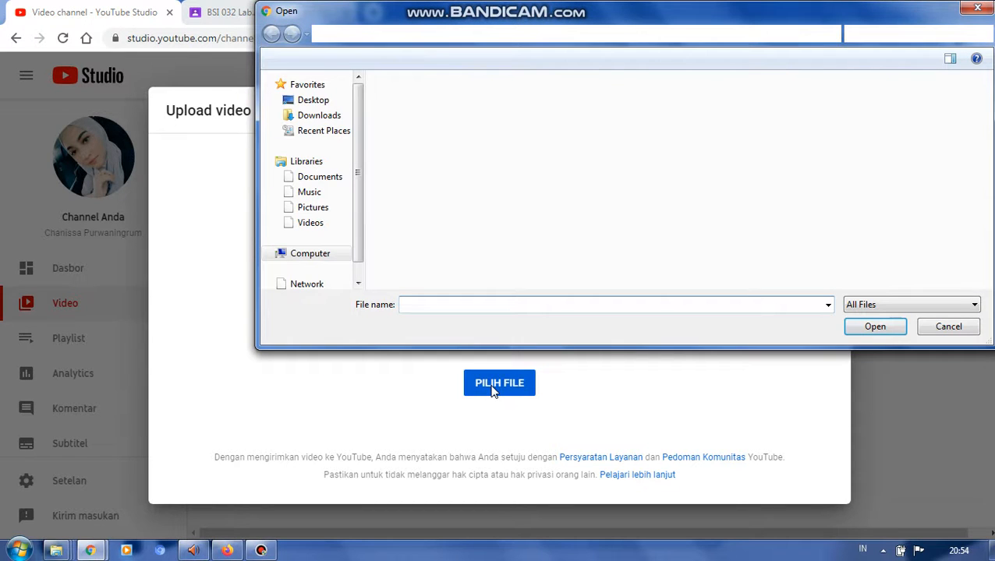
pyautogui.click(324, 154)
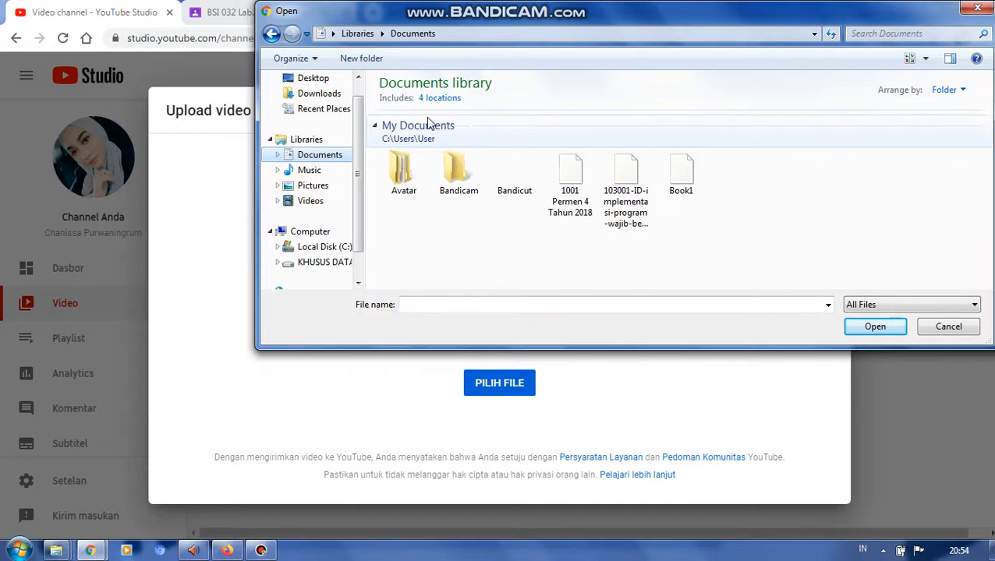
pyautogui.doubleClick(457, 169)
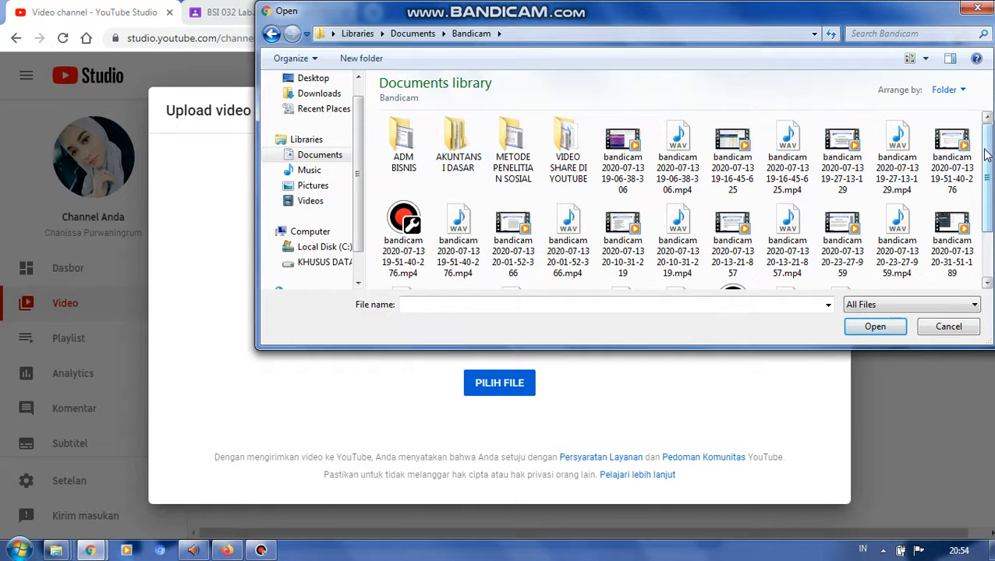
pyautogui.scroll(-2, 986, 151)
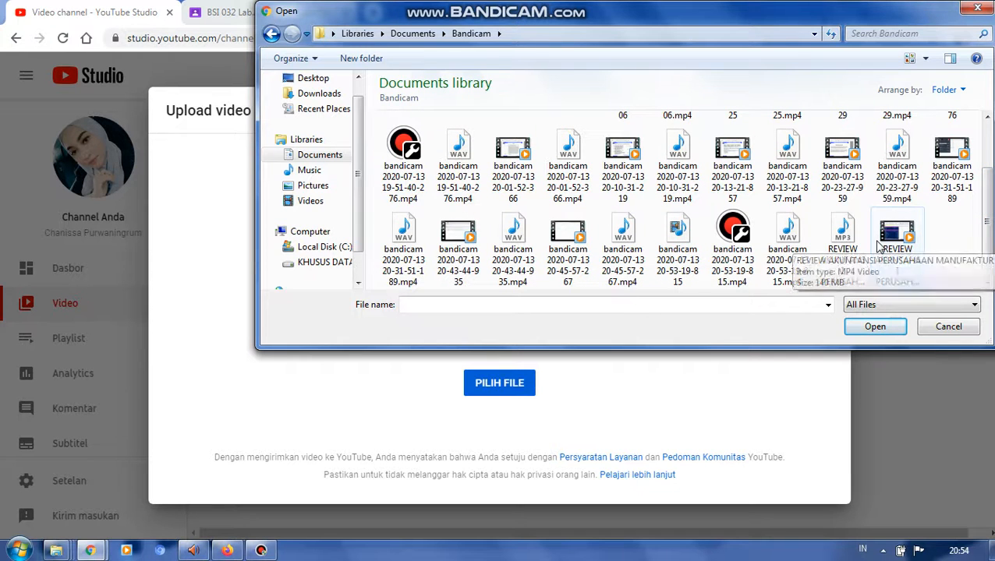
pyautogui.click(880, 247)
pyautogui.click(871, 330)
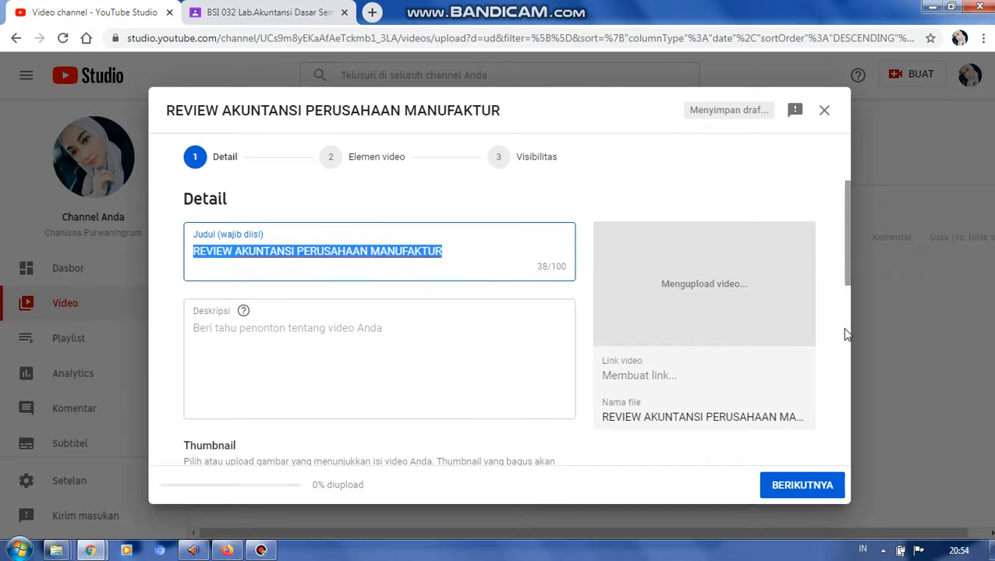
# - Replace the video title with "Jurnal Penutup dan Neraca Saldo Setelah Penutupan Akuntansi Perusahaan Manufaktur"
pyautogui.press('BackSpace')
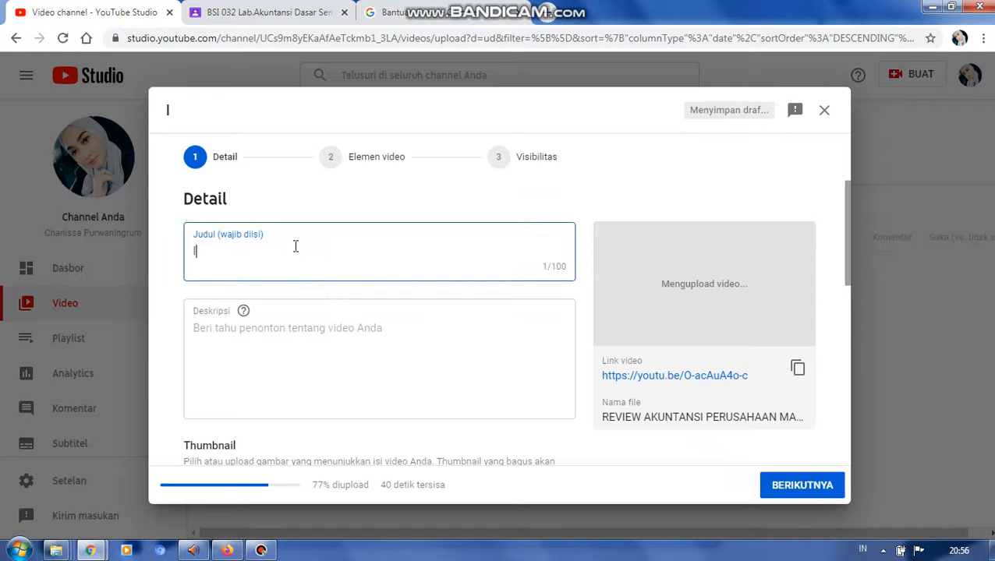
pyautogui.write('jur')
pyautogui.press('BackSpace')
pyautogui.write('Jurnal pe')
pyautogui.press('BackSpace')
pyautogui.press('BackSpace')
pyautogui.write('Penutup dan Neraca')
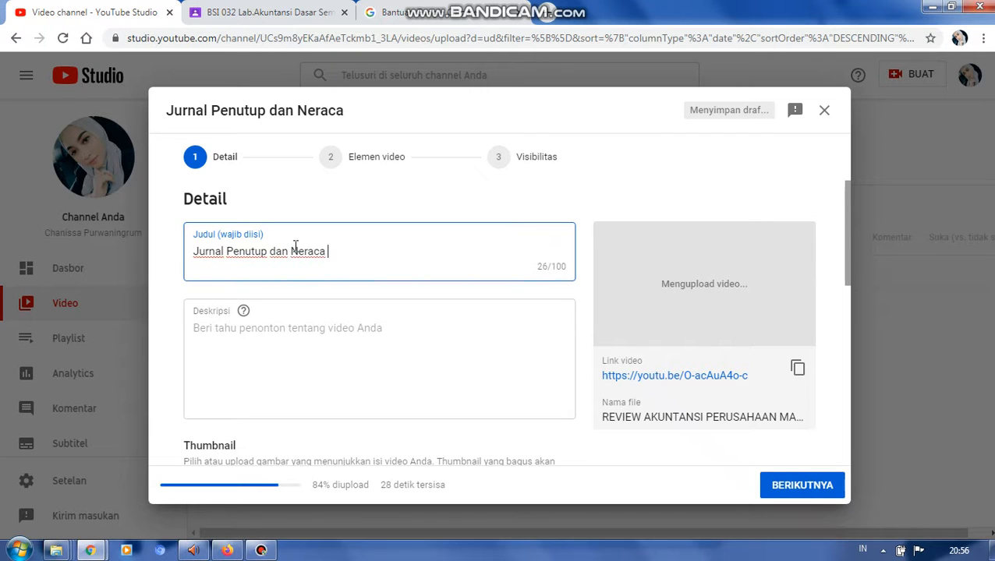
pyautogui.write(' Saldo Setel')
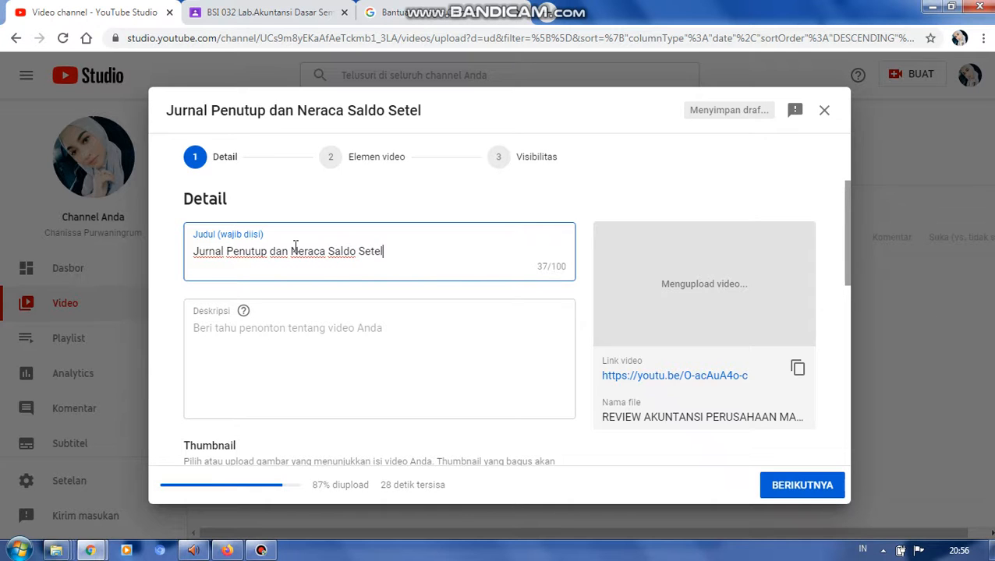
pyautogui.write('ah Penutupan')
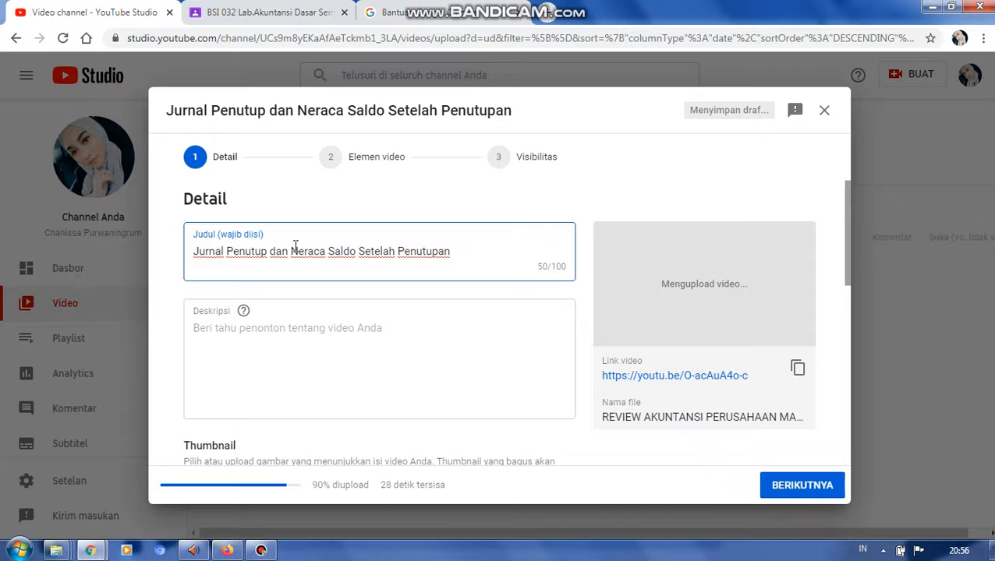
pyautogui.write(' Akunans')
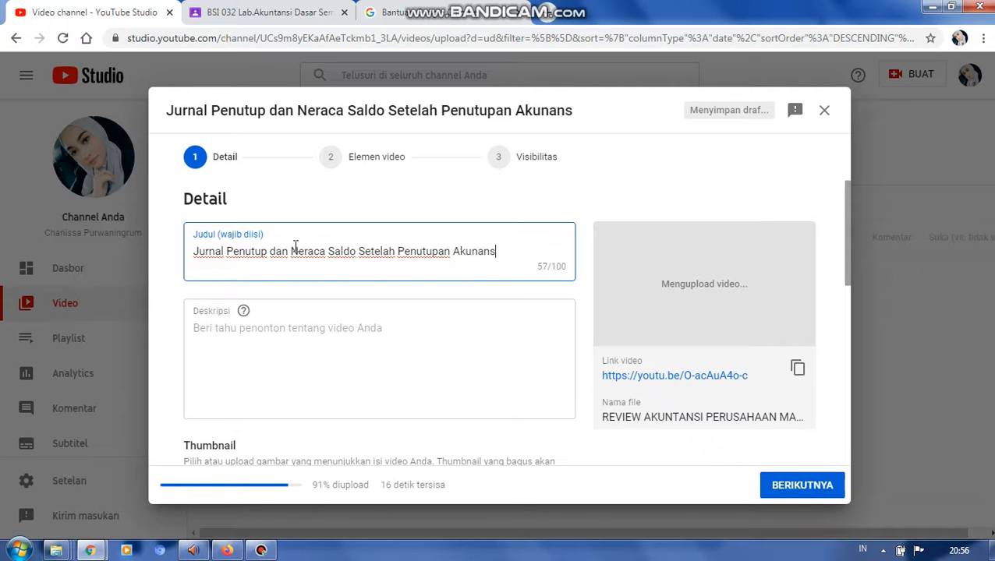
pyautogui.write('i Per')
pyautogui.press('BackSpace')
pyautogui.press('BackSpace')
pyautogui.press('BackSpace')
pyautogui.press('BackSpace')
pyautogui.press('BackSpace')
pyautogui.press('BackSpace')
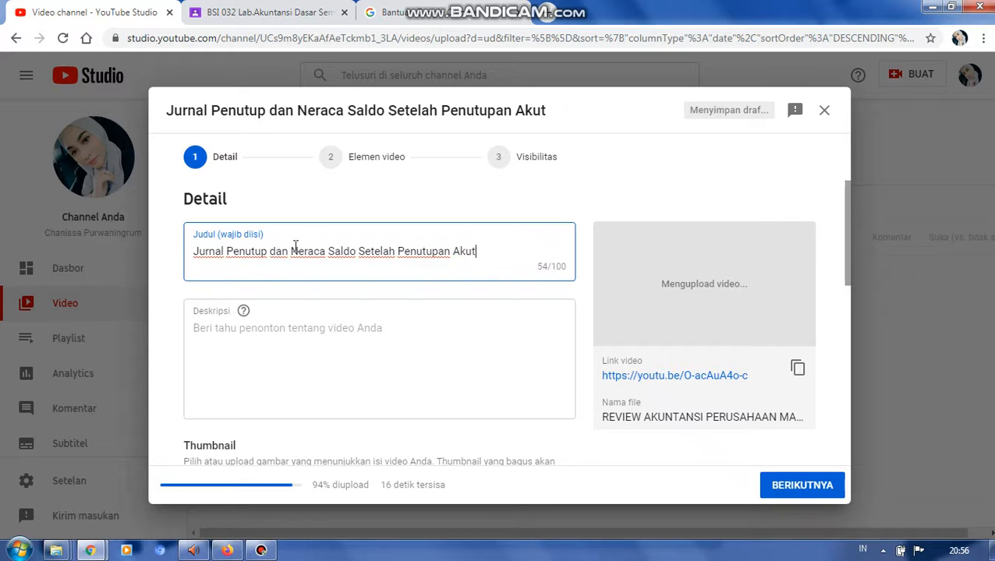
pyautogui.write('ntansi ')
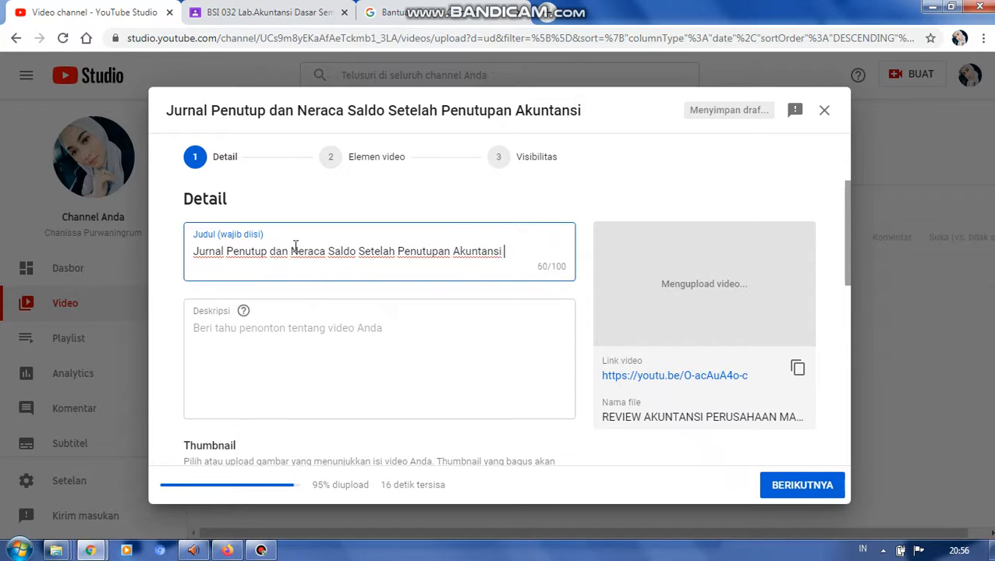
pyautogui.write('Perusahaan ')
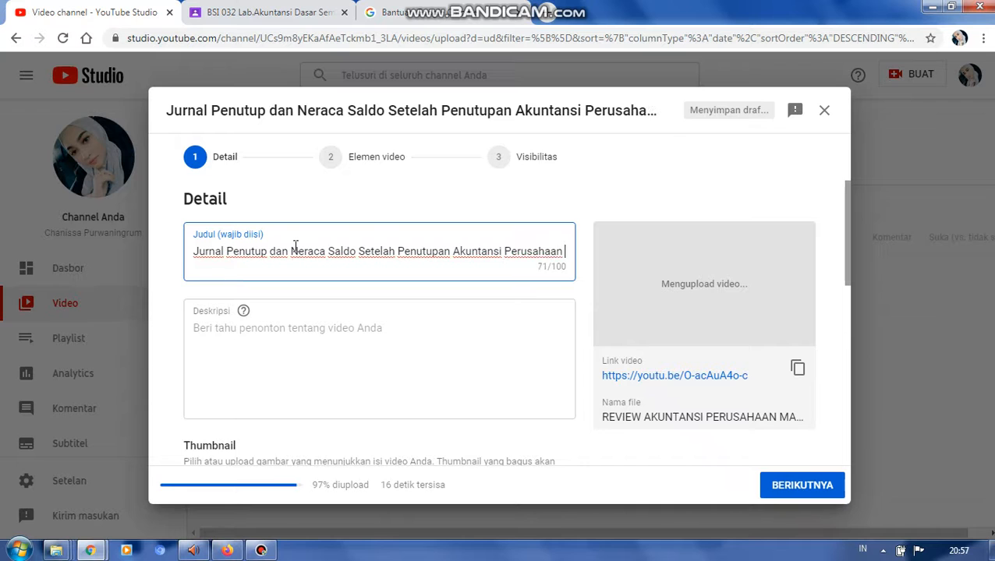
pyautogui.write('Manufaktur')
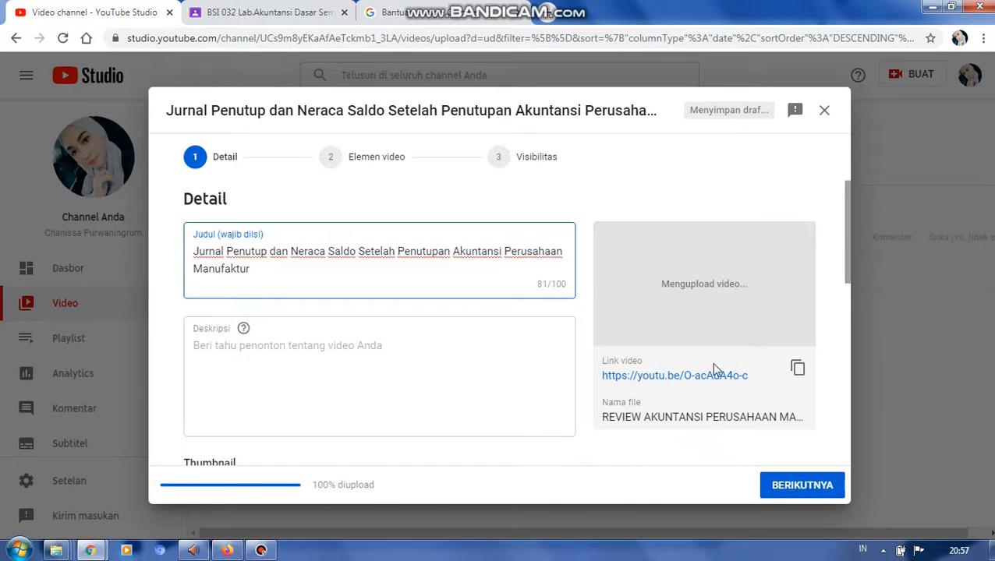
# - Upload the custom thumbnail WhatsApp Image 2020-07-13 at 19.45.01 from the Removable Disk > BSI > TUMBNILE YOUTUBE folder on the D: drive
pyautogui.moveTo(847, 272); pyautogui.dragTo(854, 339)
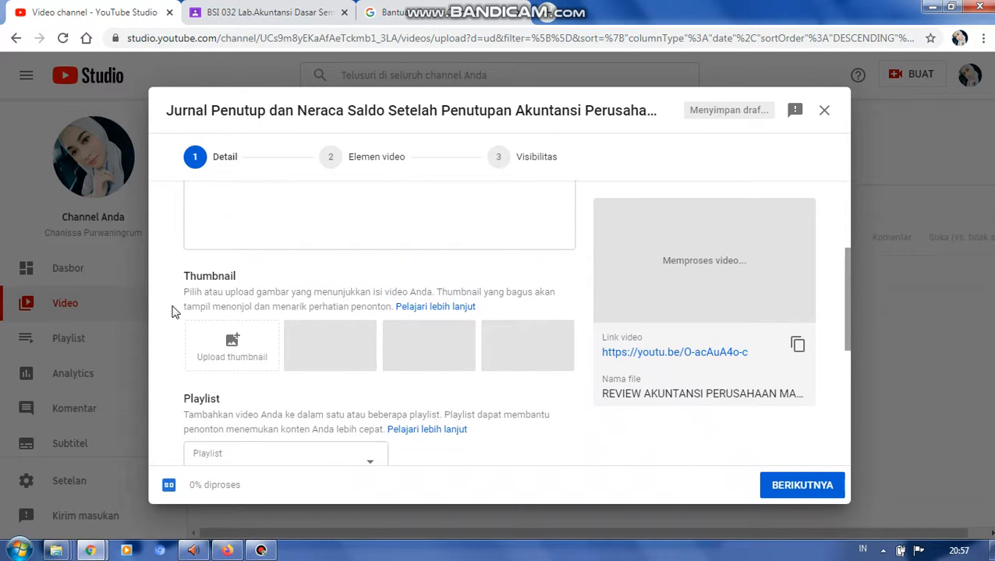
pyautogui.click(232, 337)
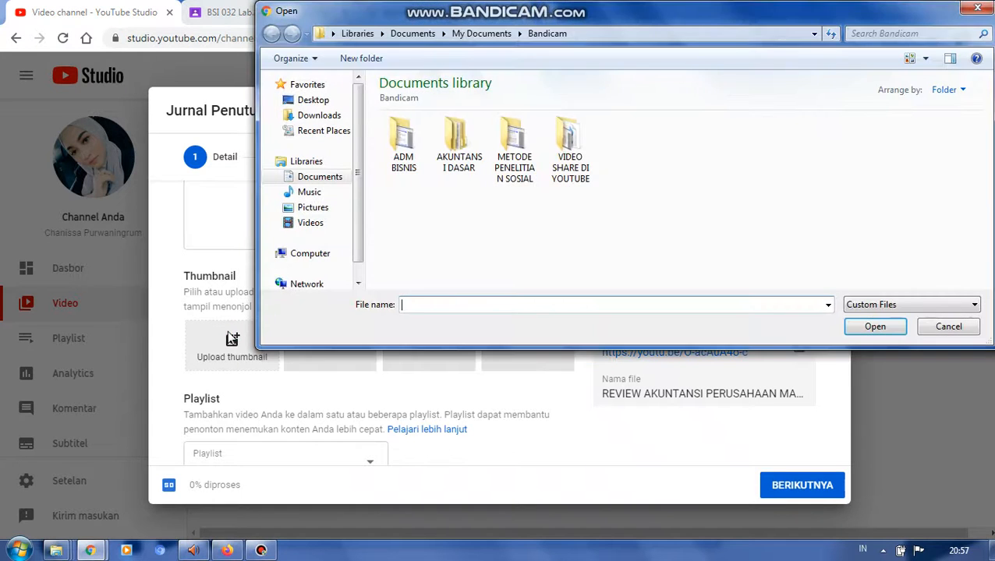
pyautogui.click(359, 265)
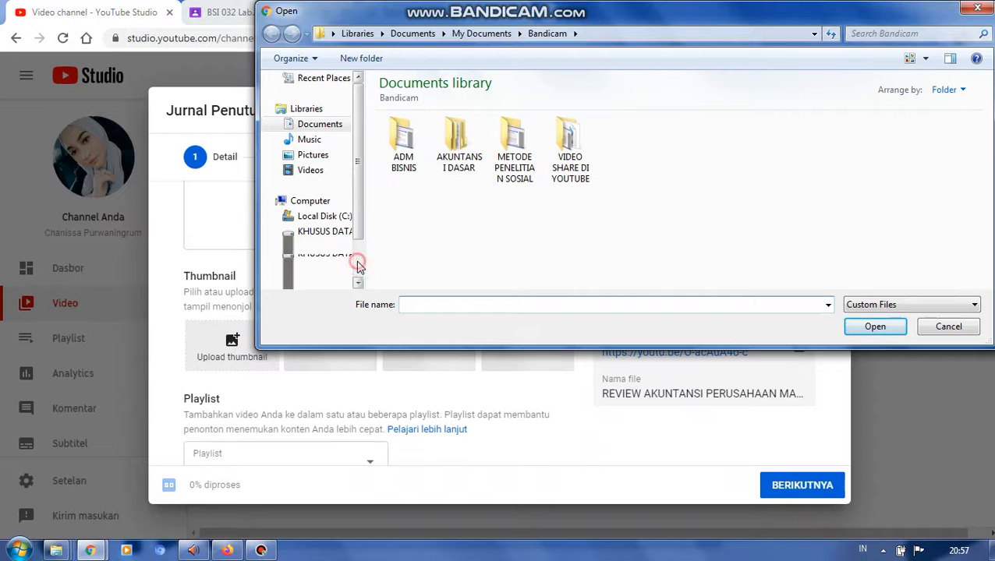
pyautogui.click(333, 233)
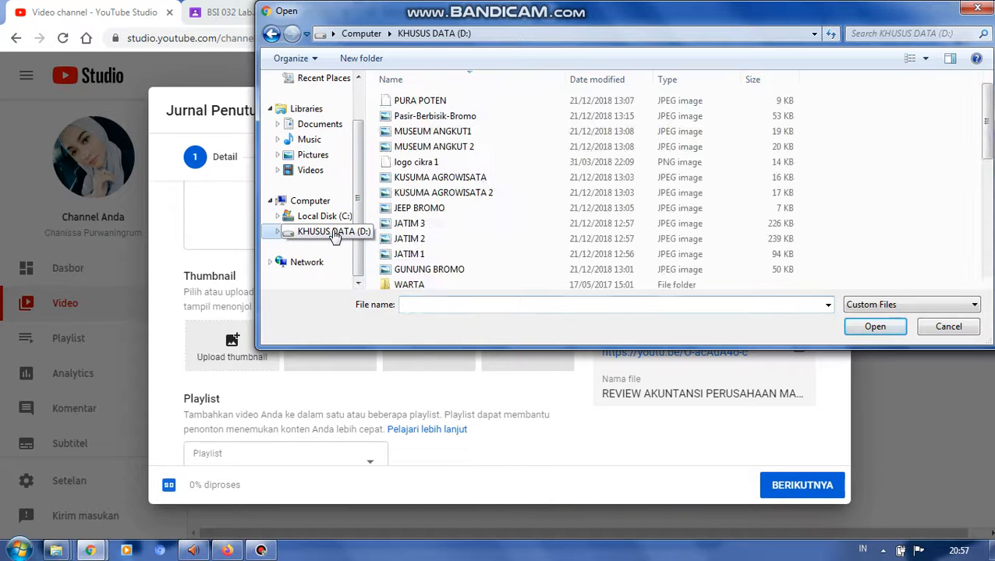
pyautogui.moveTo(987, 121); pyautogui.dragTo(988, 243)
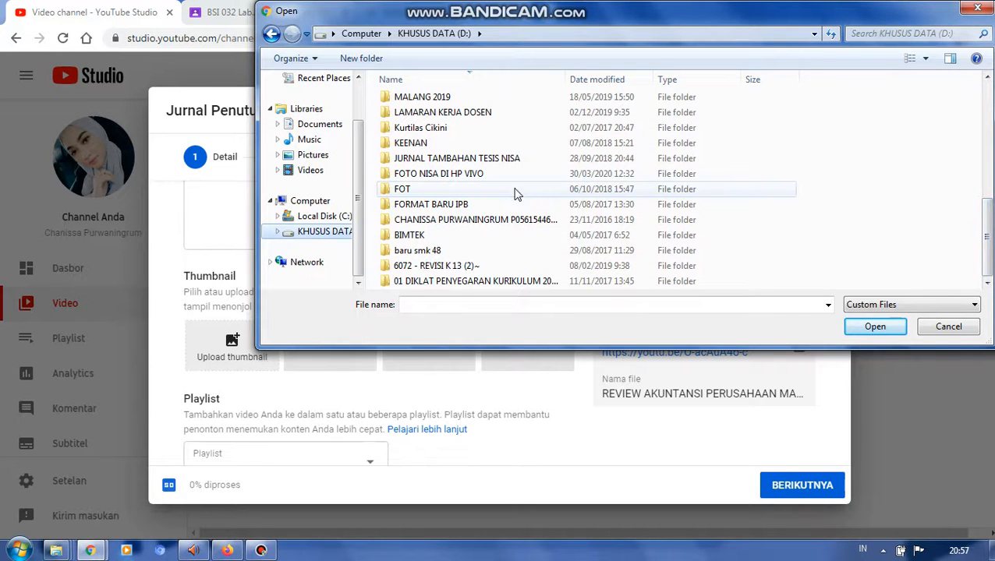
pyautogui.moveTo(989, 209); pyautogui.dragTo(989, 174)
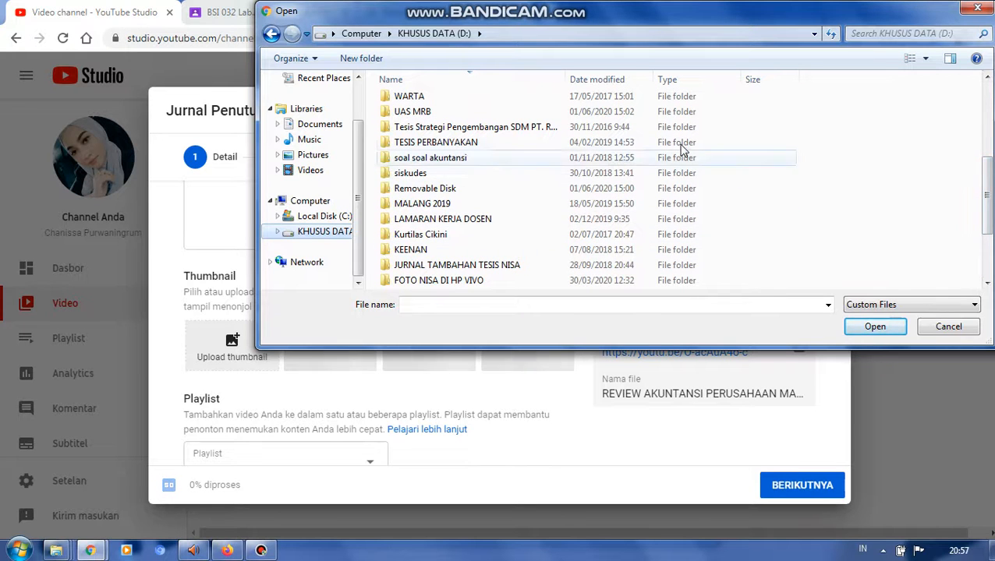
pyautogui.doubleClick(569, 189)
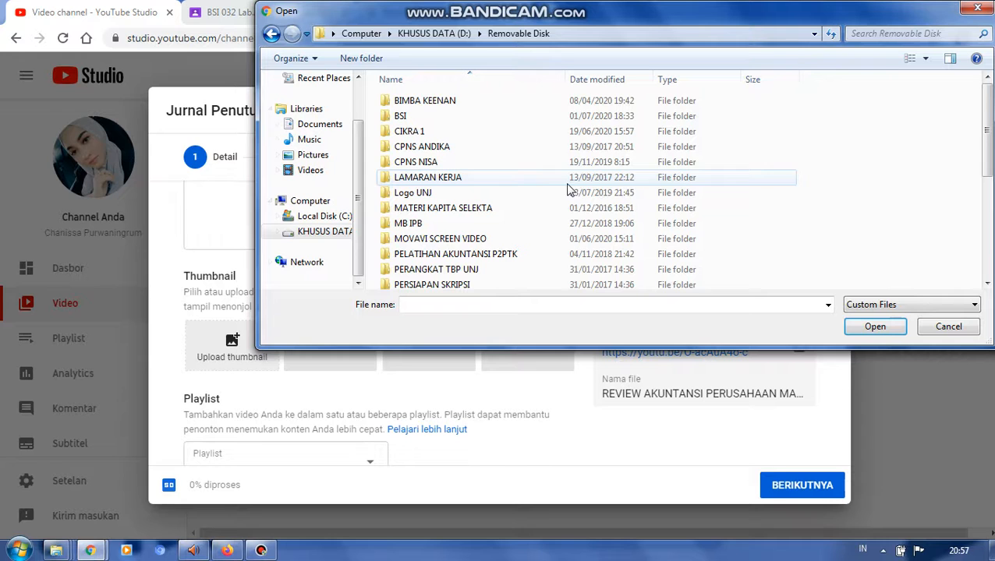
pyautogui.doubleClick(508, 120)
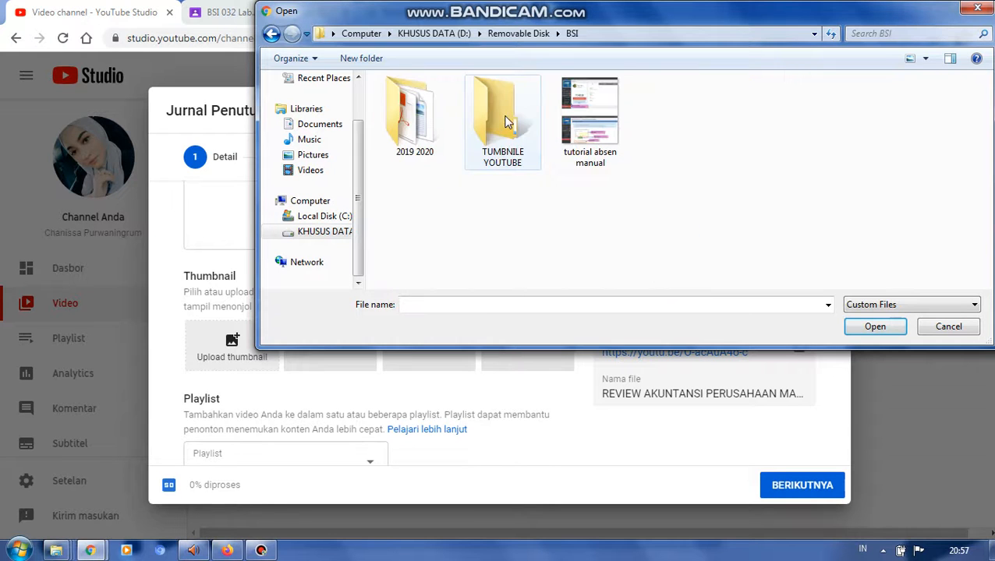
pyautogui.doubleClick(507, 121)
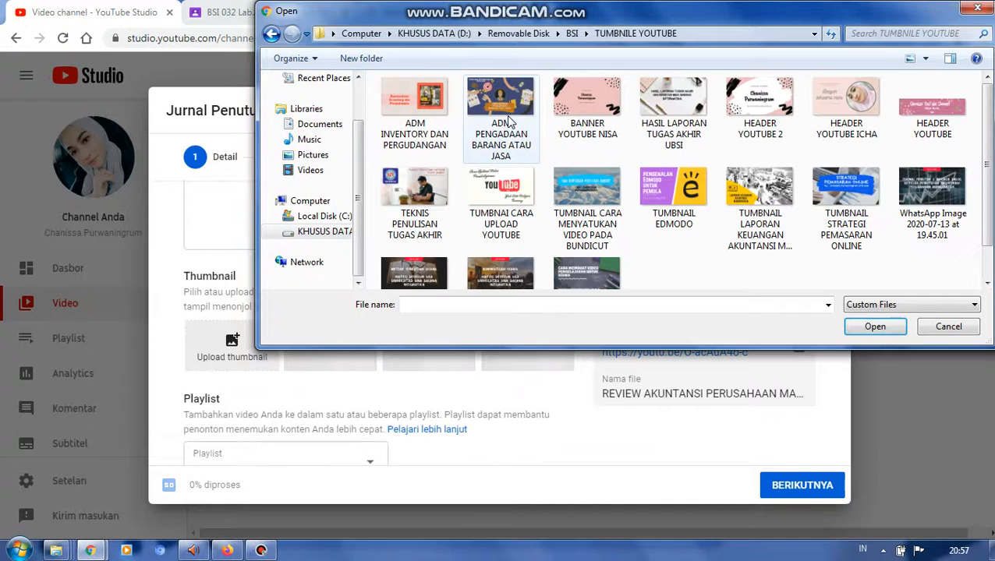
pyautogui.click(936, 212)
pyautogui.click(871, 328)
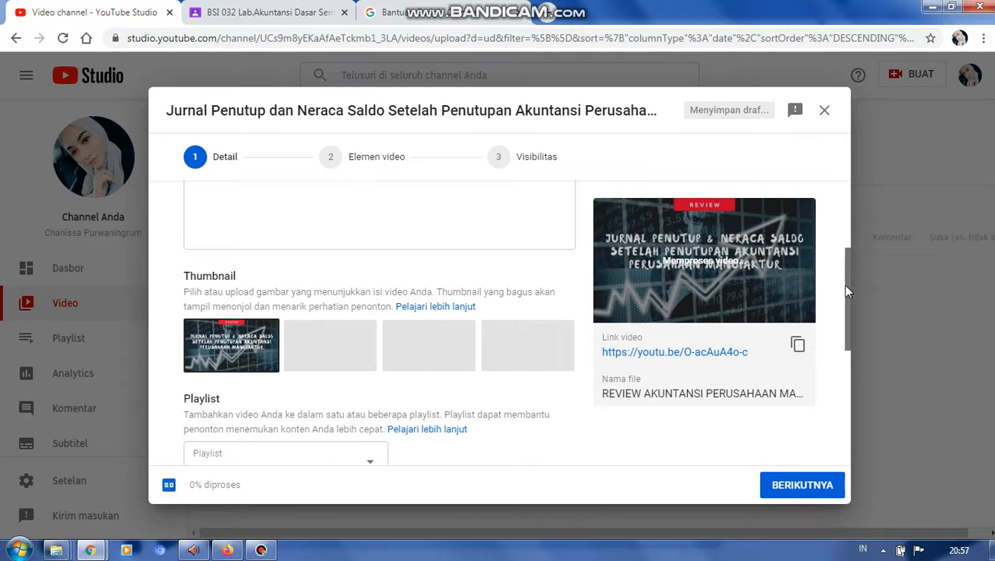
# - Mark the video as not made for children and set its visibility to public (Publik)
pyautogui.moveTo(850, 309); pyautogui.dragTo(846, 390)
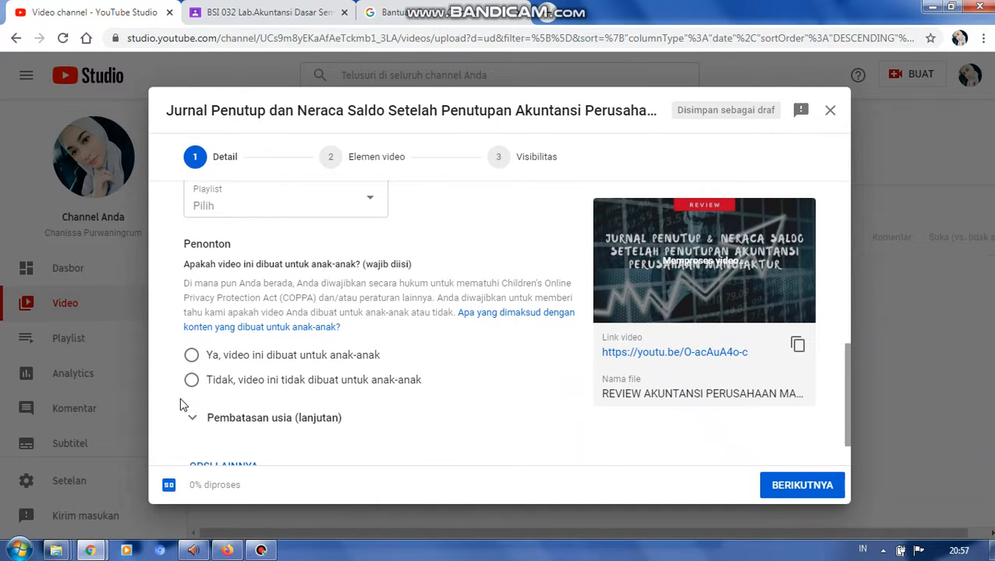
pyautogui.click(191, 380)
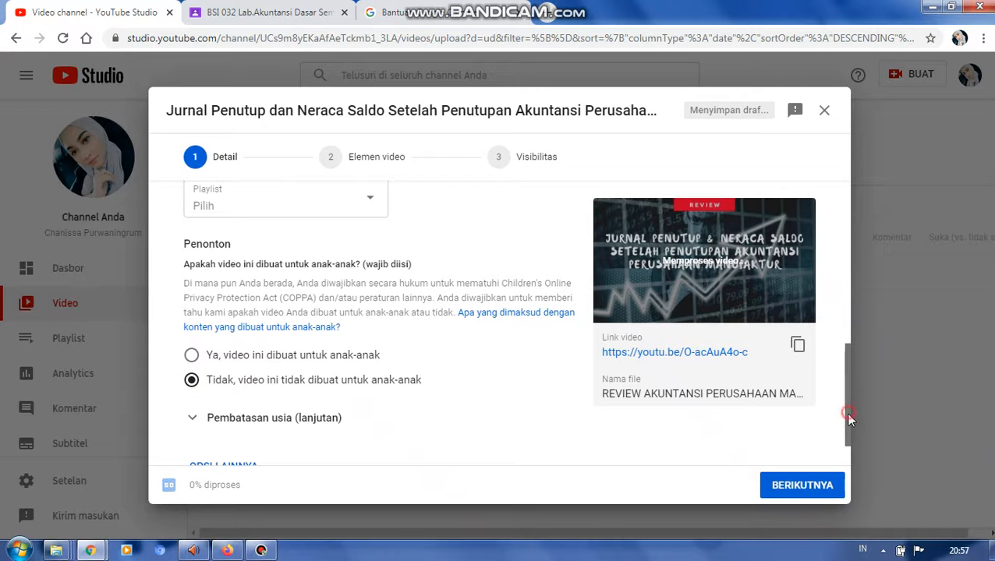
pyautogui.moveTo(846, 412); pyautogui.dragTo(848, 440)
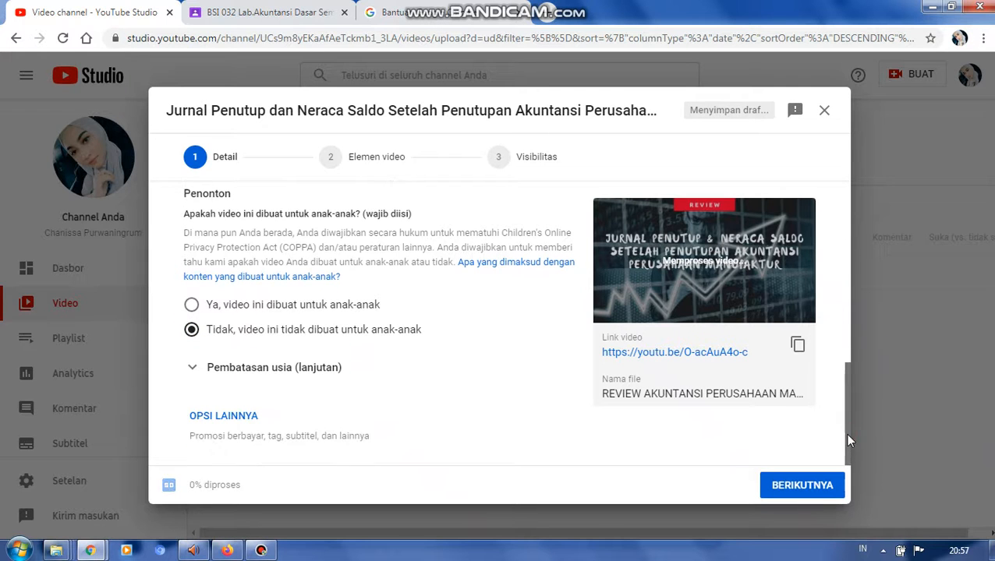
pyautogui.click(500, 162)
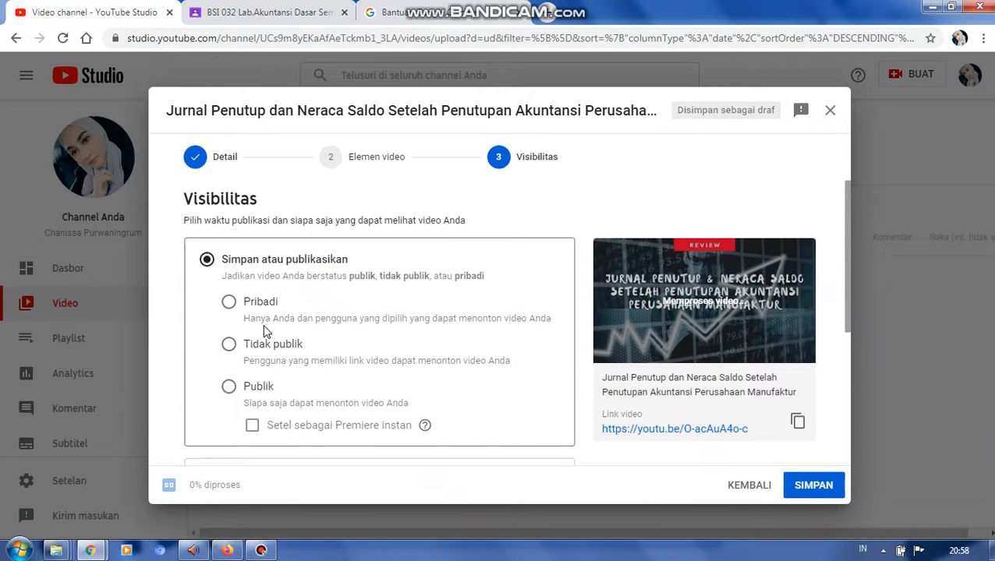
pyautogui.click(228, 386)
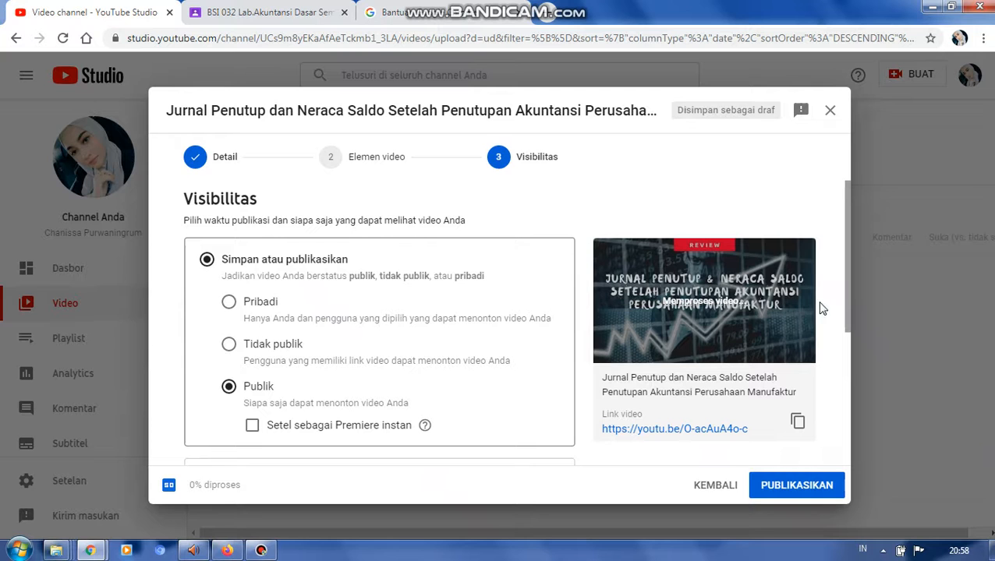
# - Copy the video link, publish the video and dismiss the processing notice
pyautogui.moveTo(847, 295); pyautogui.dragTo(854, 423)
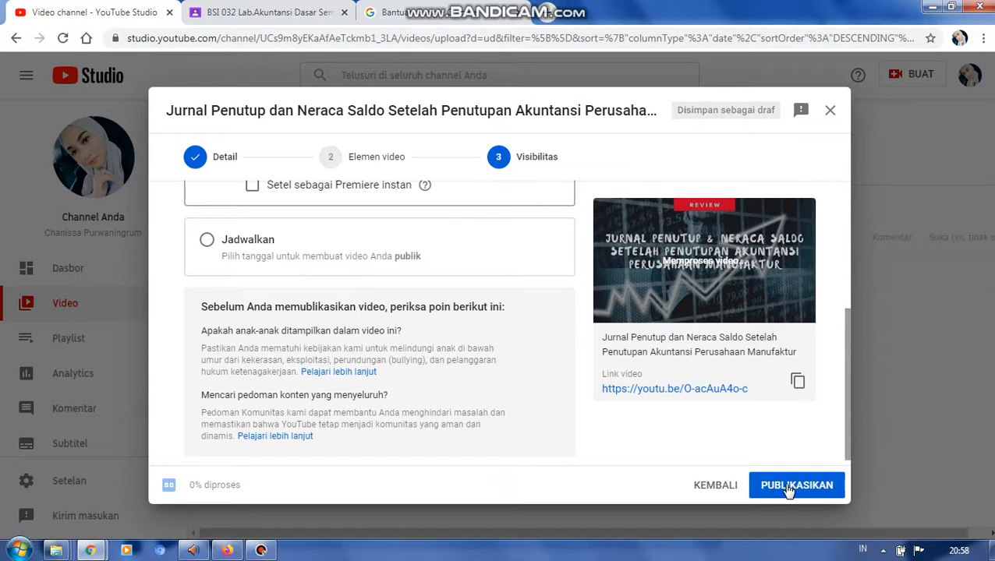
pyautogui.click(797, 382)
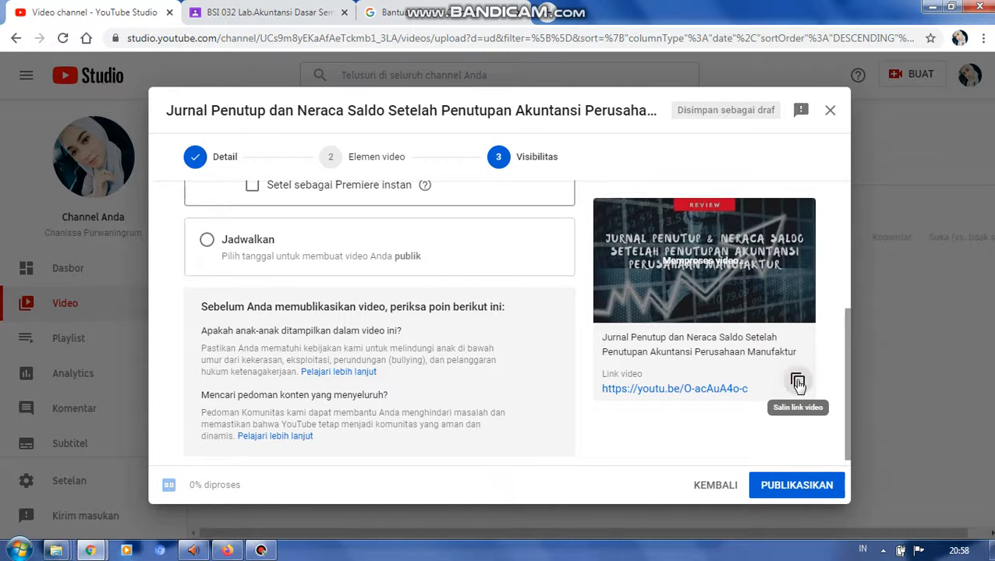
pyautogui.click(783, 487)
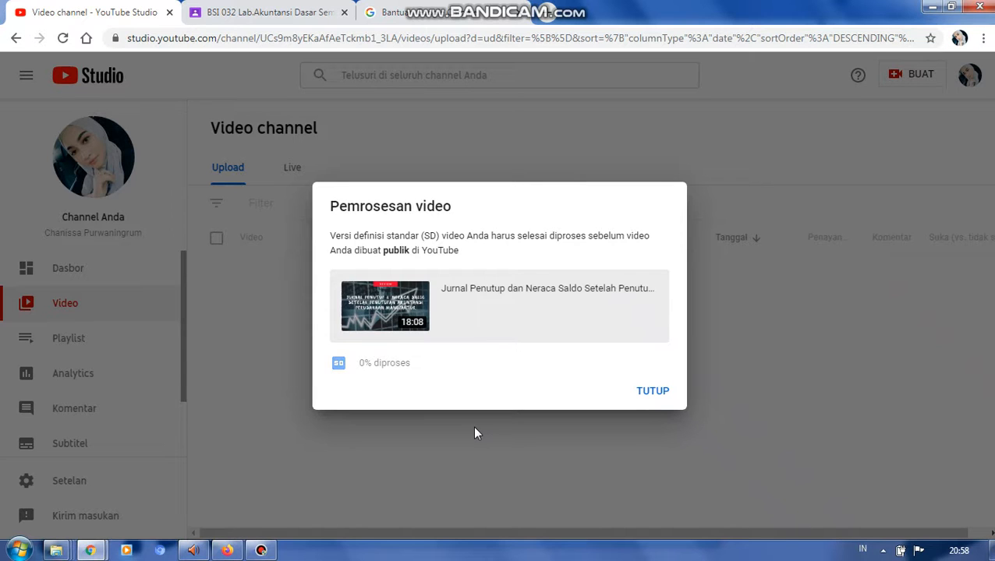
pyautogui.click(651, 393)
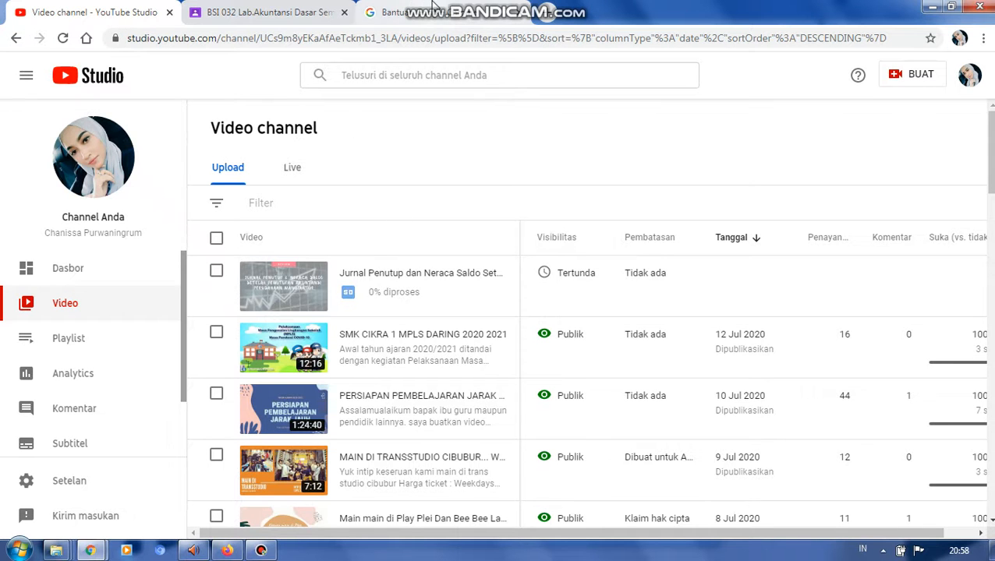
# - Switch to Google Classroom and create a new material (Materi) post in the BSI 032 Lab.Akuntansi Dasar class
pyautogui.click(242, 8)
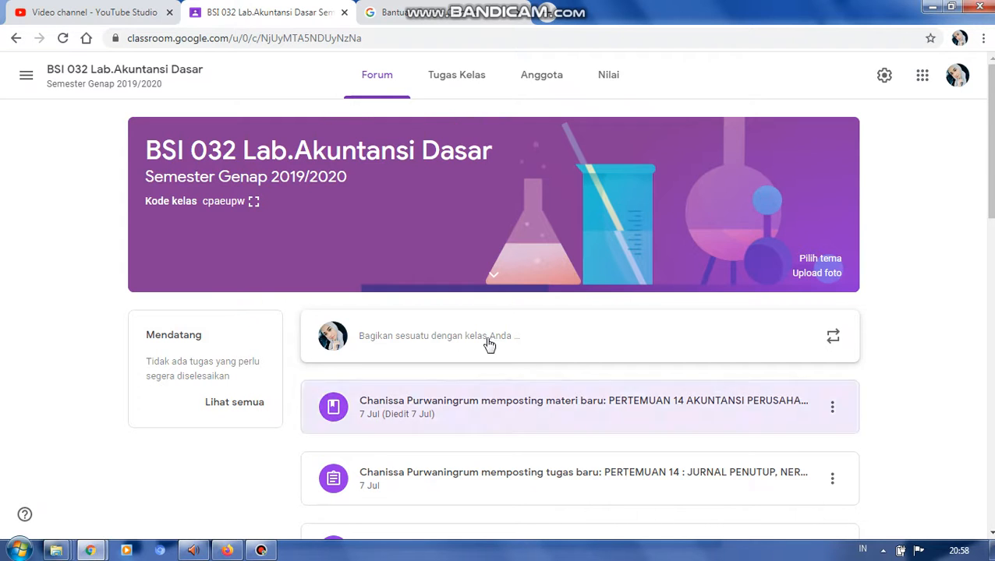
pyautogui.click(448, 92)
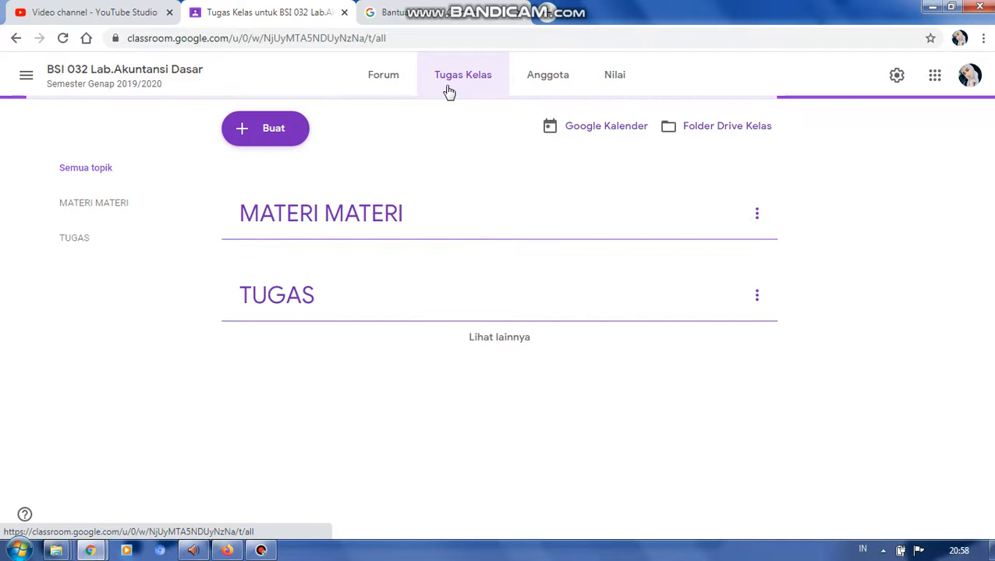
pyautogui.click(258, 138)
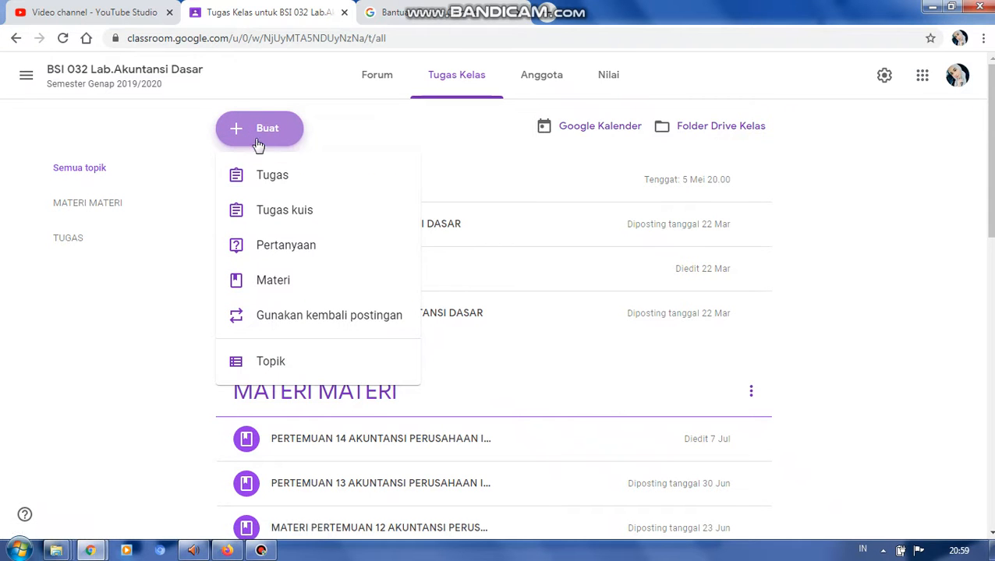
pyautogui.click(273, 280)
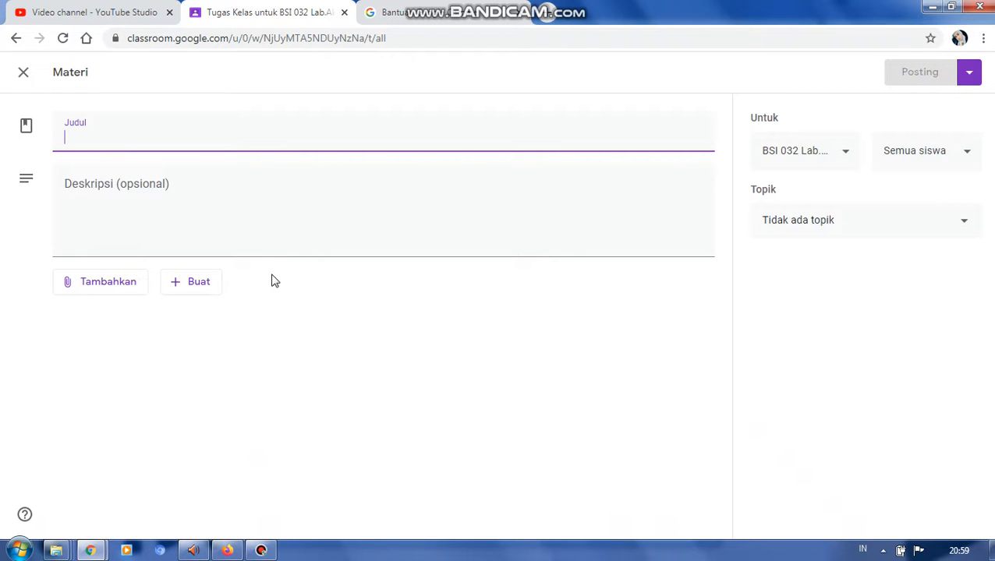
# - Enter the material title "JURNAL PENUTUP DAN NERACA SALDO SETELAH PENUTUPAN AKUNTANSI PERUSAHAAN MANUFAKTUR"
pyautogui.write('JURNAL PENUTUP DAN NERACA')
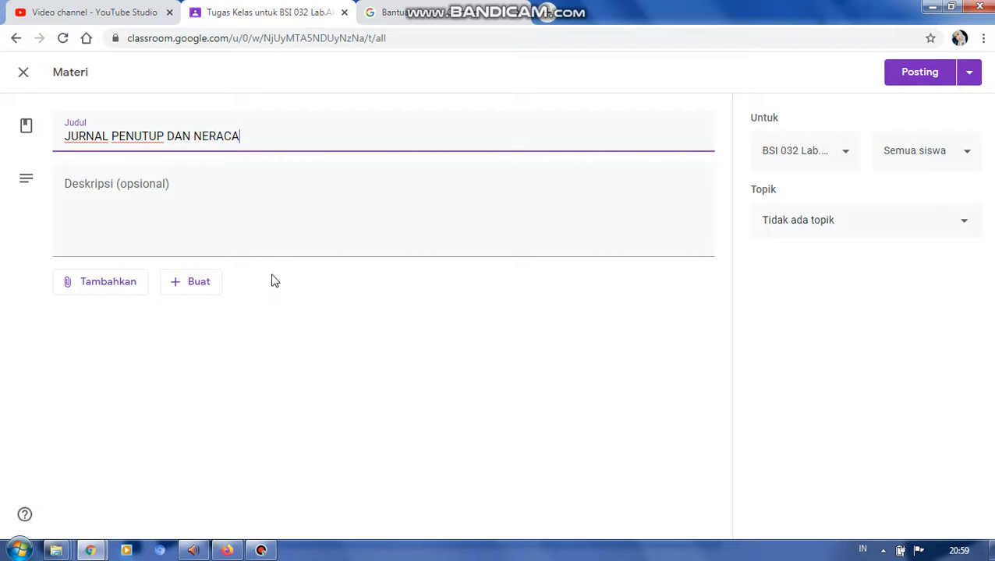
pyautogui.write(' SALDO SETELAH PENUTUPAN AKUNTANSI PERUSAHAAN MANUFAKTUR')
# - Insert "PERTEMUAN 15" at the beginning of the material title
pyautogui.click(66, 135)
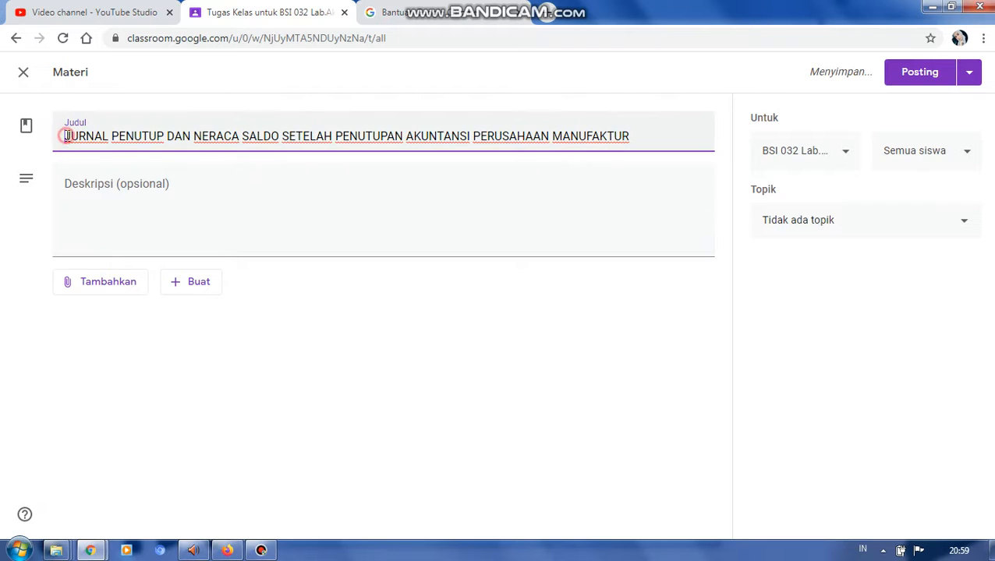
pyautogui.write('PERTE')
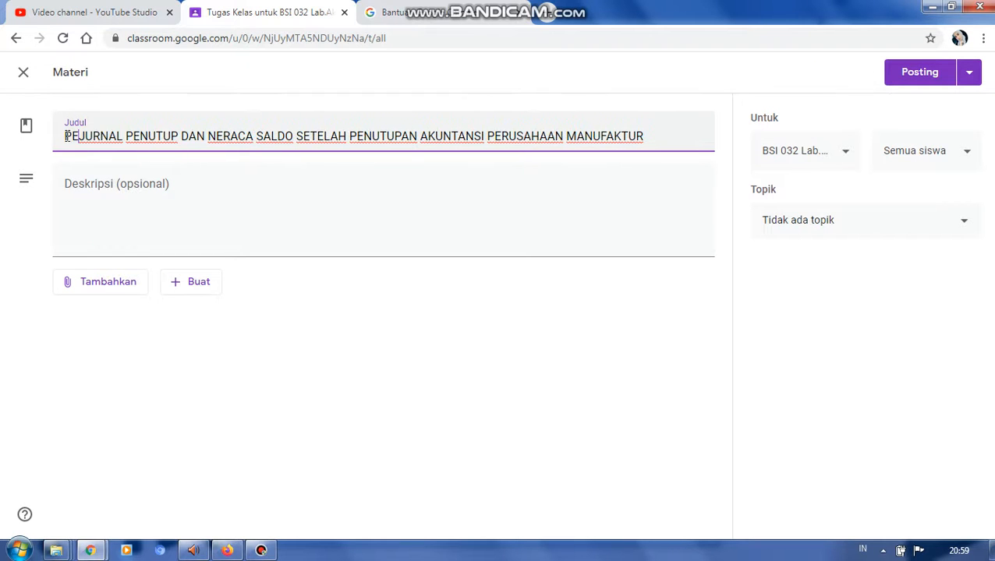
pyautogui.write('MUAN')
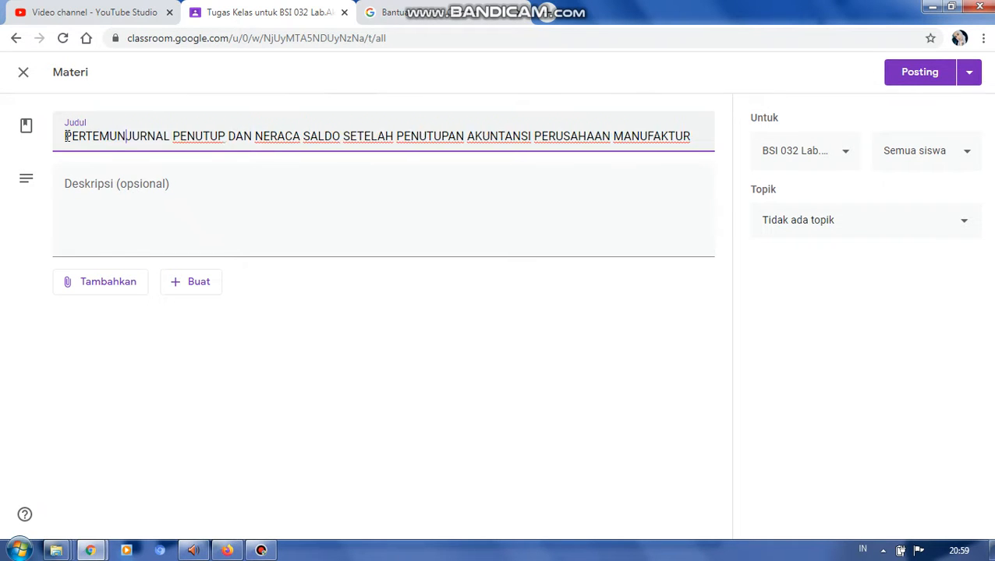
pyautogui.write(' 15')
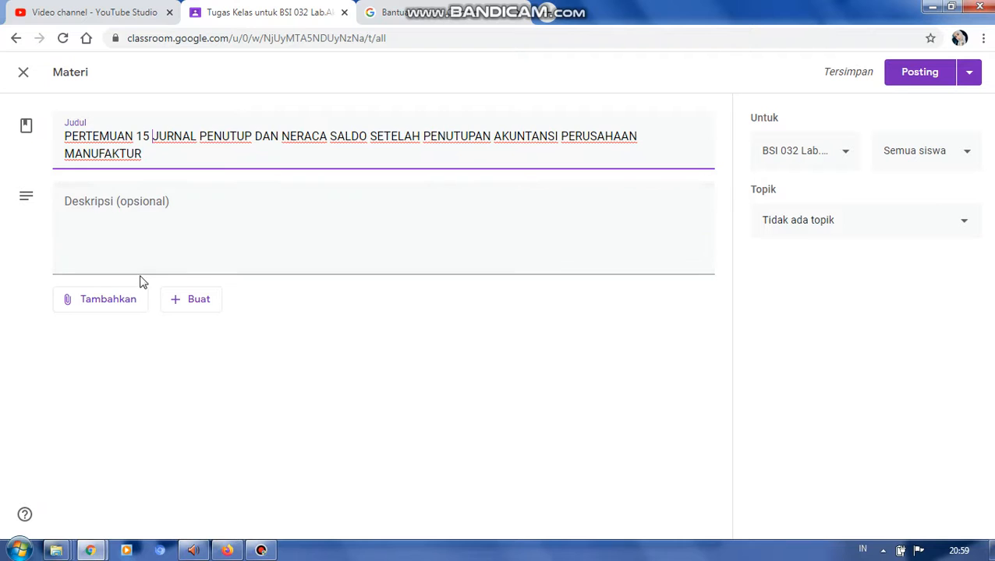
# - Create a new form for the material and title it "ABSENSI PERTEMUAN 15"
pyautogui.click(174, 306)
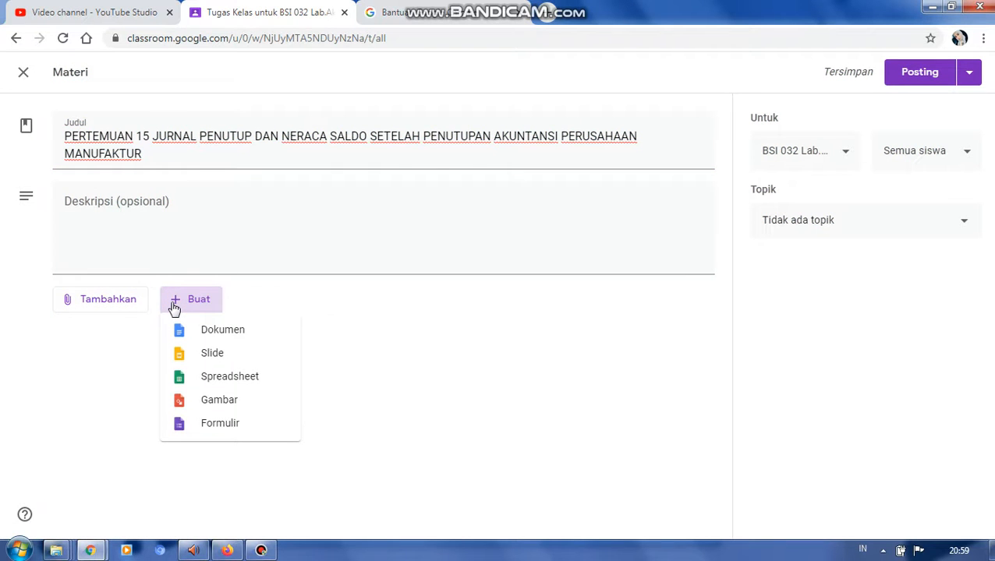
pyautogui.click(222, 422)
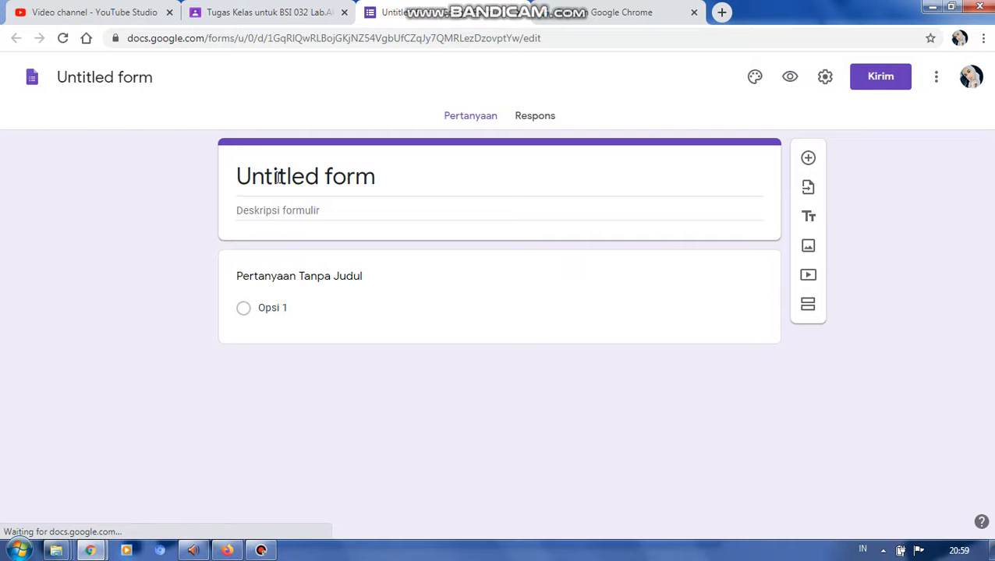
pyautogui.click(403, 168)
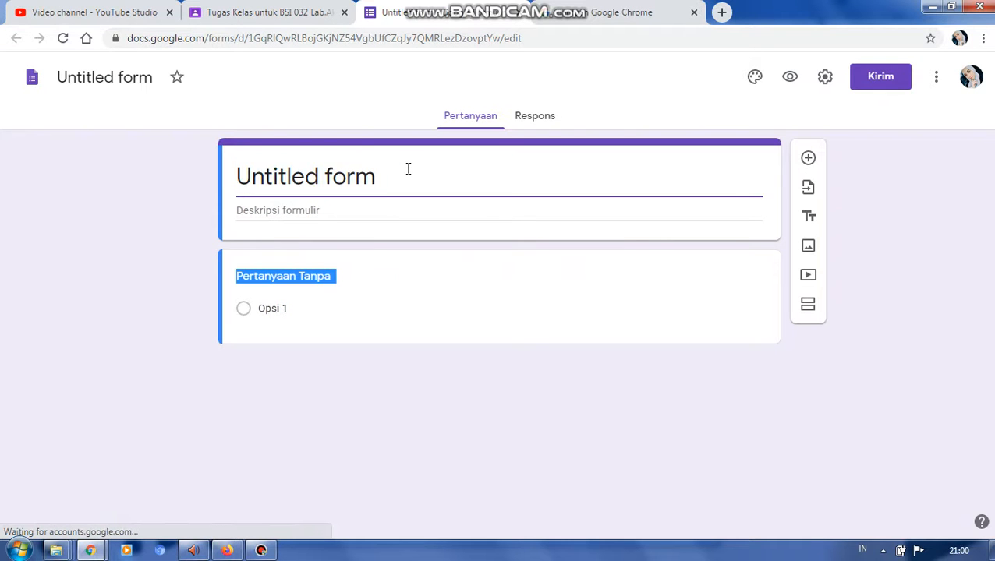
pyautogui.click(408, 168)
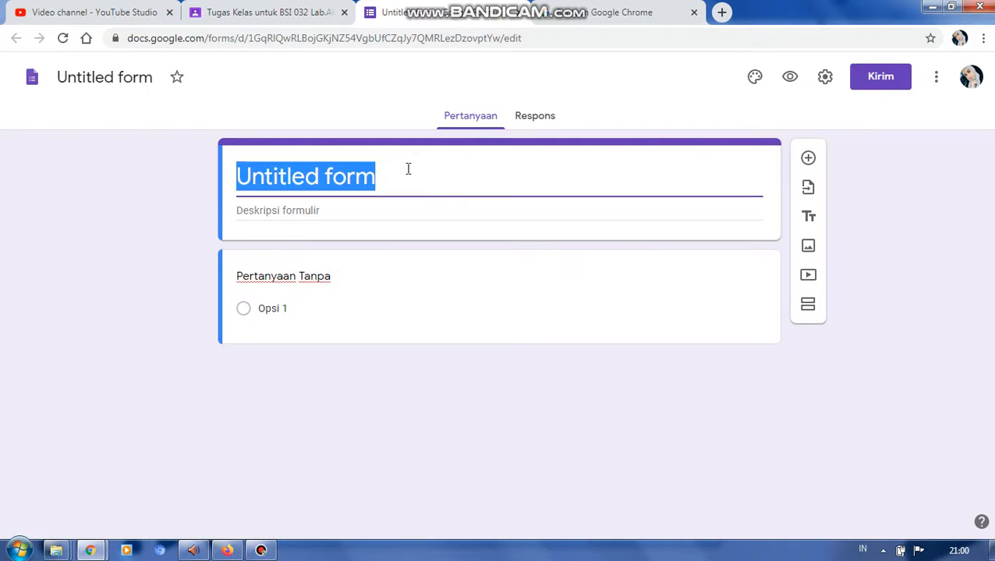
pyautogui.write('a')
pyautogui.press('BackSpace')
pyautogui.write('A')
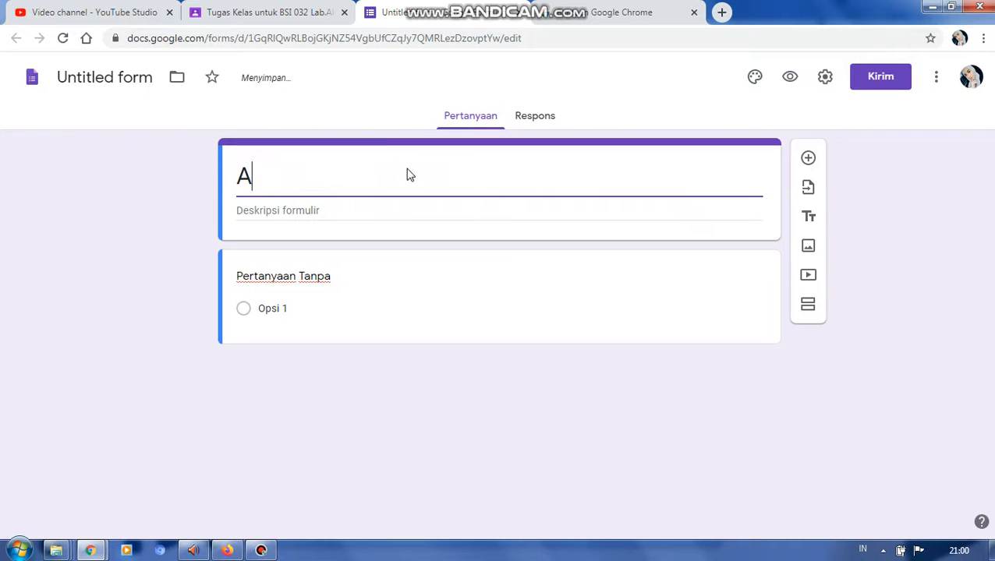
pyautogui.write('BSENSI')
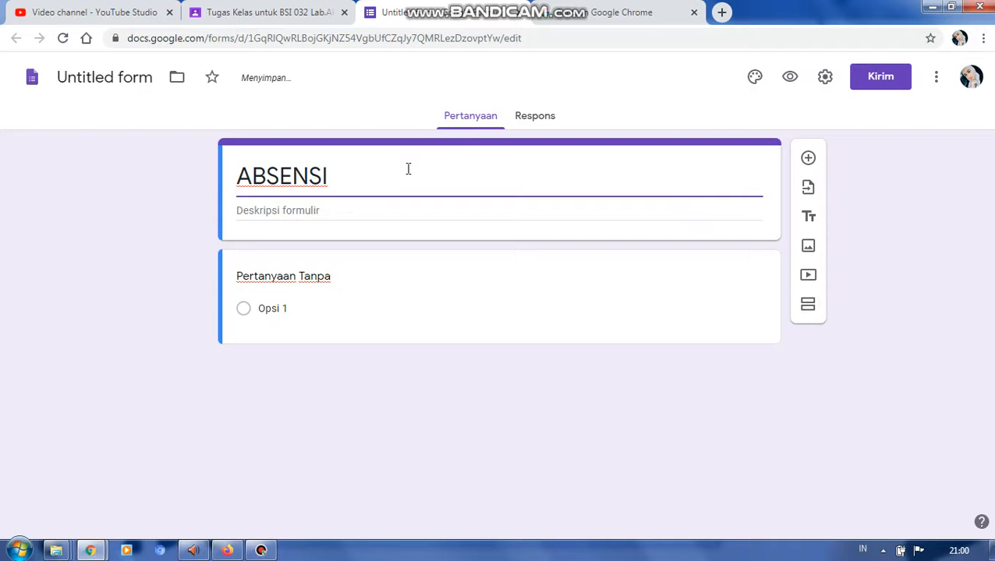
pyautogui.write(' PERTEM')
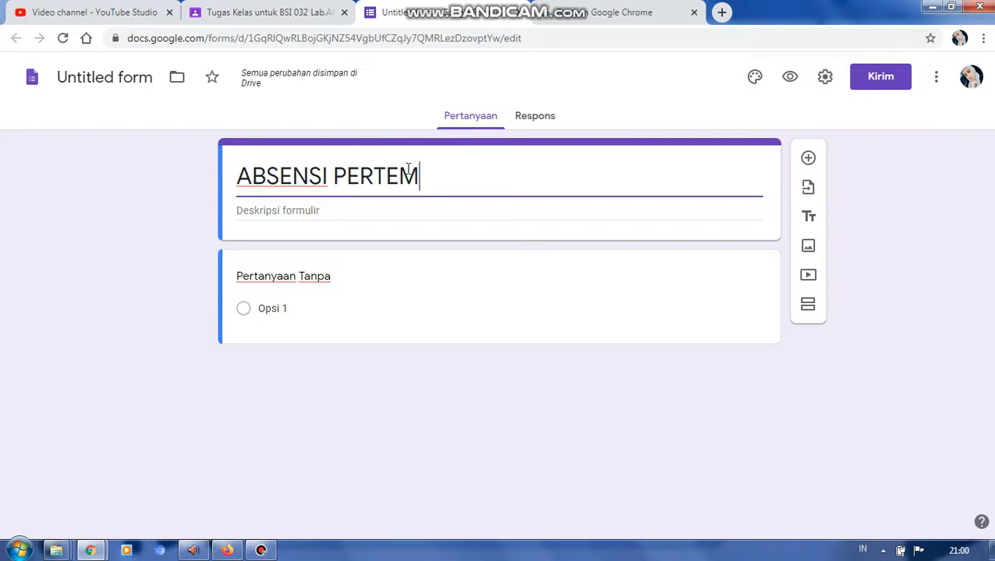
pyautogui.write('UAN 15')
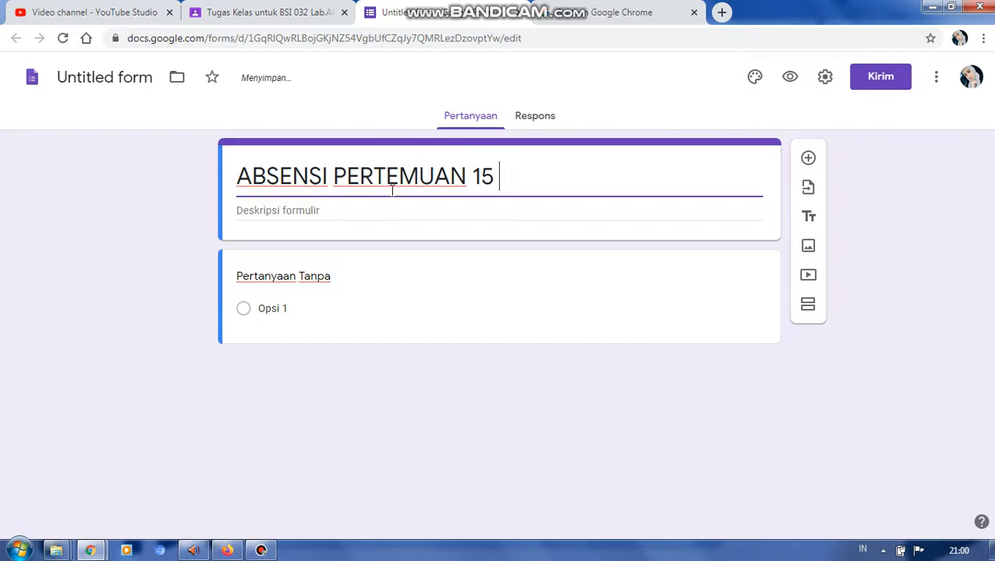
# - Turn the untitled question into a required short-answer (Jawaban singkat) question named "NAMA MAHASISWA"
pyautogui.click(323, 282)
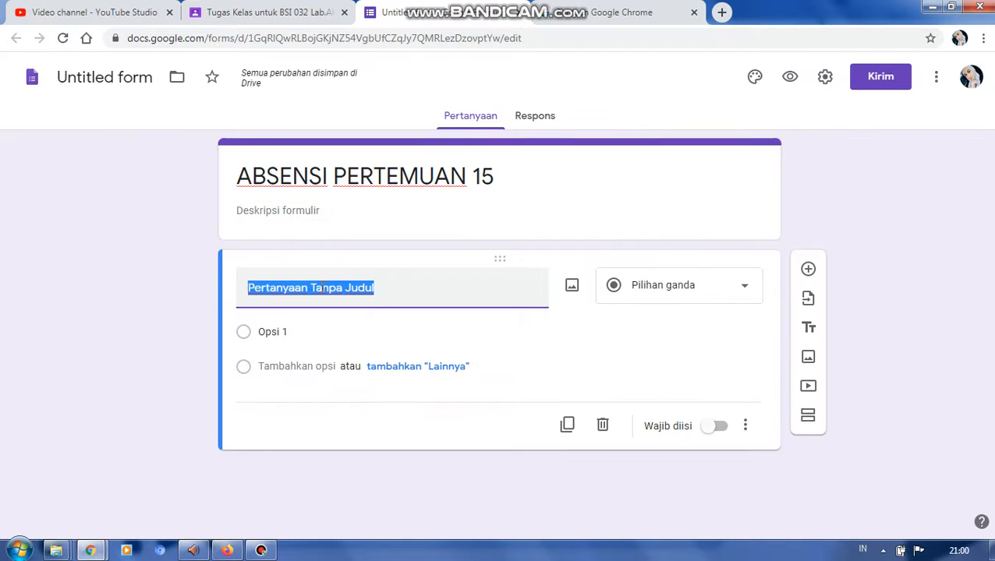
pyautogui.write('NAMA')
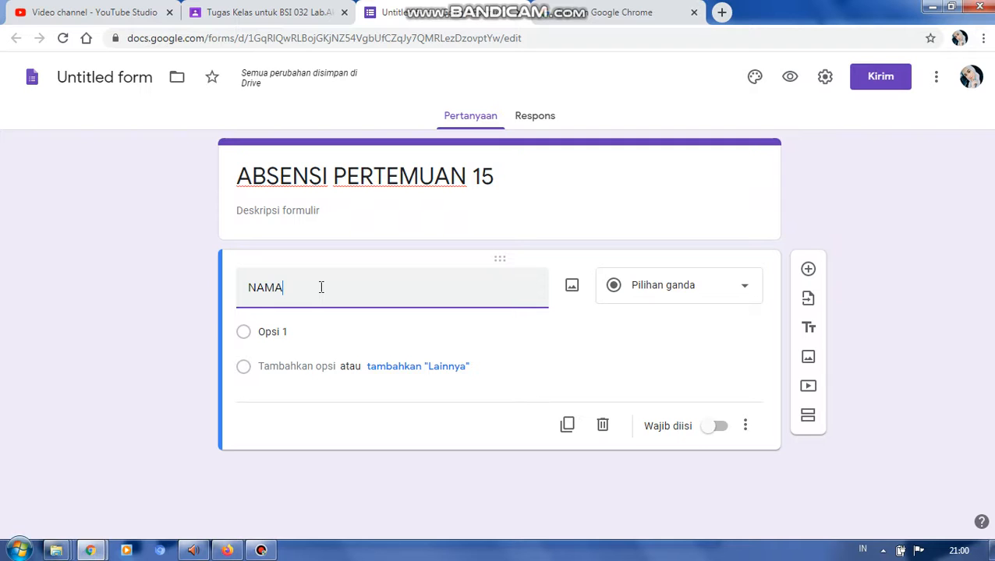
pyautogui.write(' MAHASISWA')
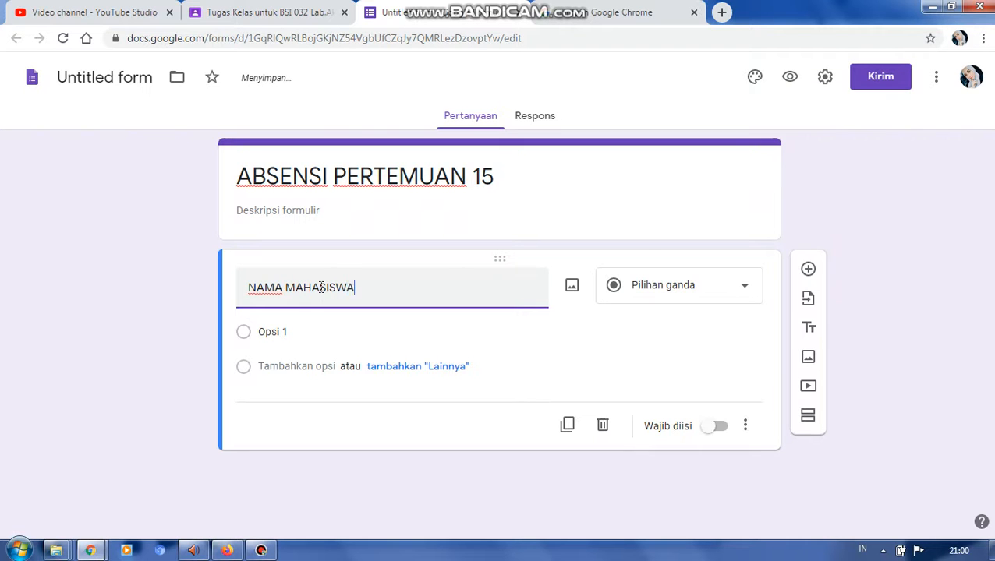
pyautogui.click(693, 292)
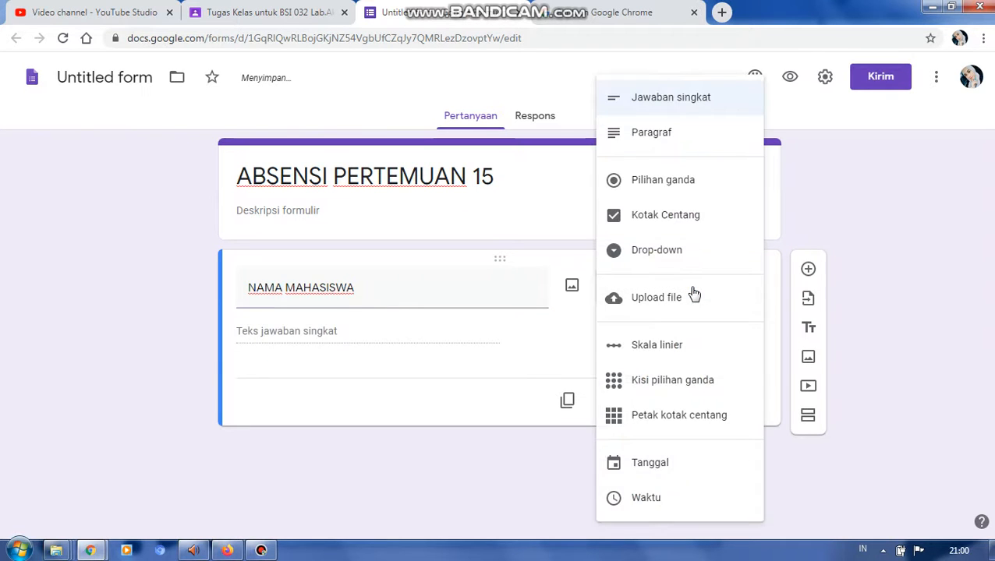
pyautogui.click(660, 106)
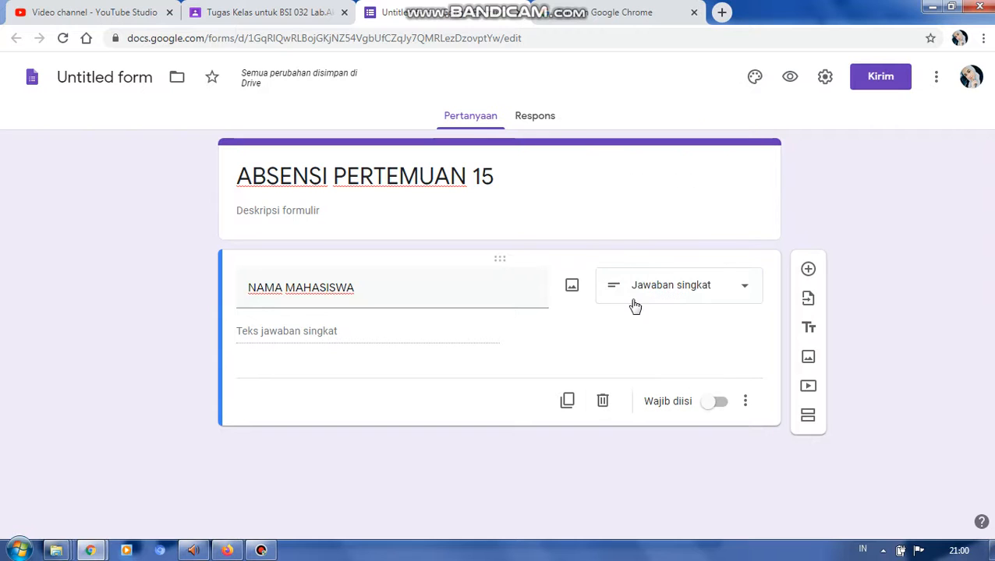
pyautogui.click(716, 402)
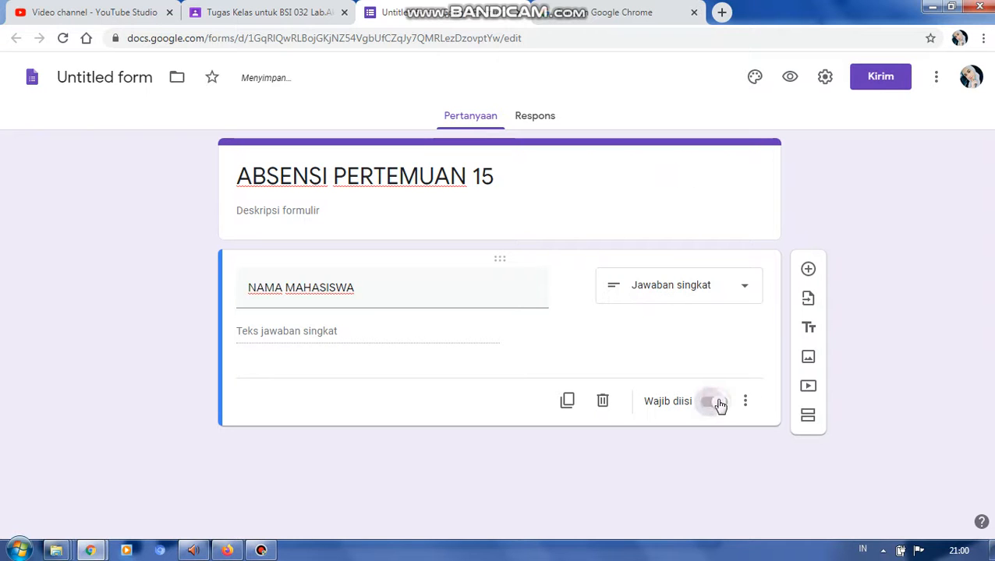
# - Add a required short-answer question named "NIM" below the student name question
pyautogui.click(808, 269)
pyautogui.write('NIM')
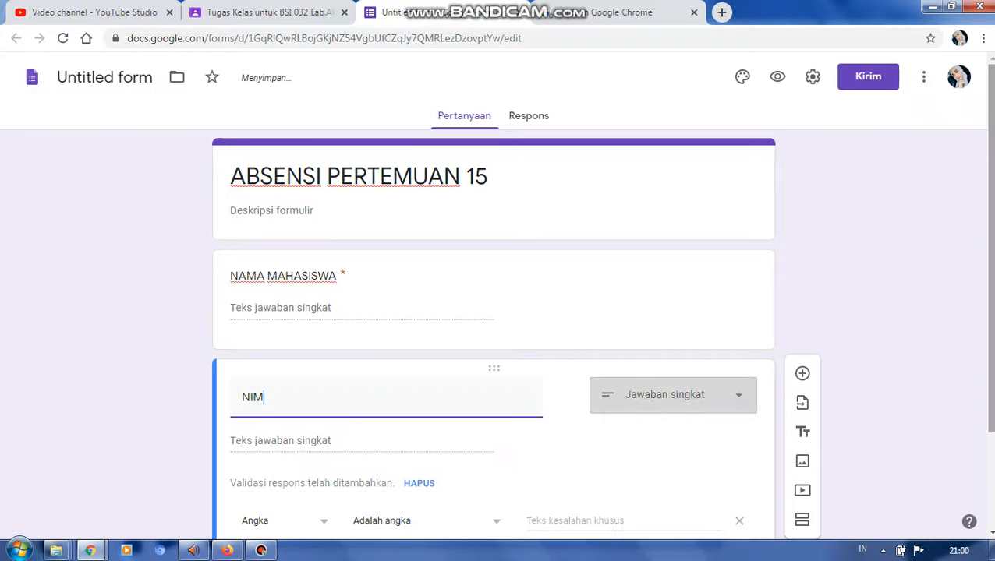
pyautogui.click(711, 521)
# - Add a required multiple-choice (Pilihan ganda) question named "KELAS" with the single option "63.2D.07"
pyautogui.click(802, 308)
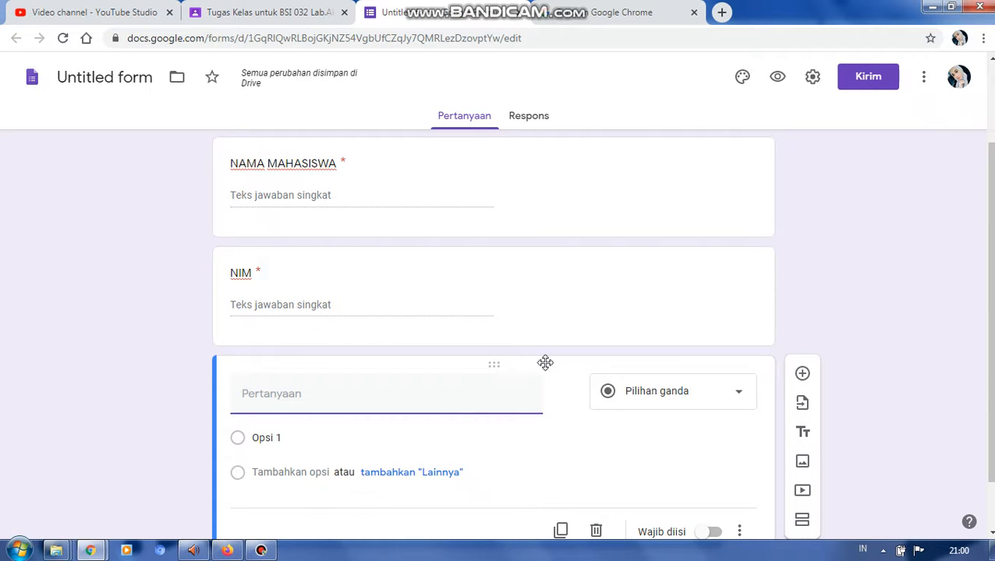
pyautogui.write('KELAS')
pyautogui.click(268, 444)
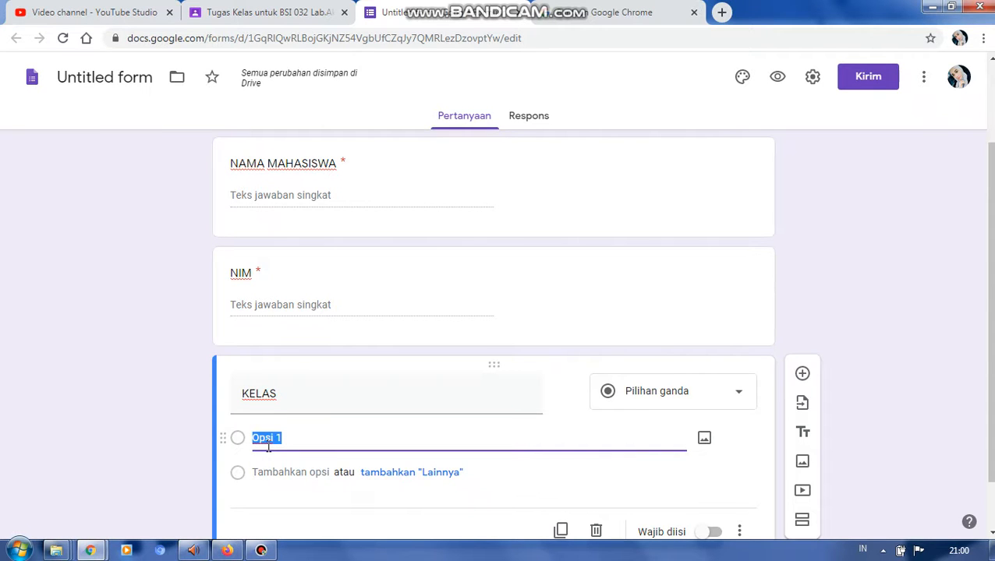
pyautogui.write('63.')
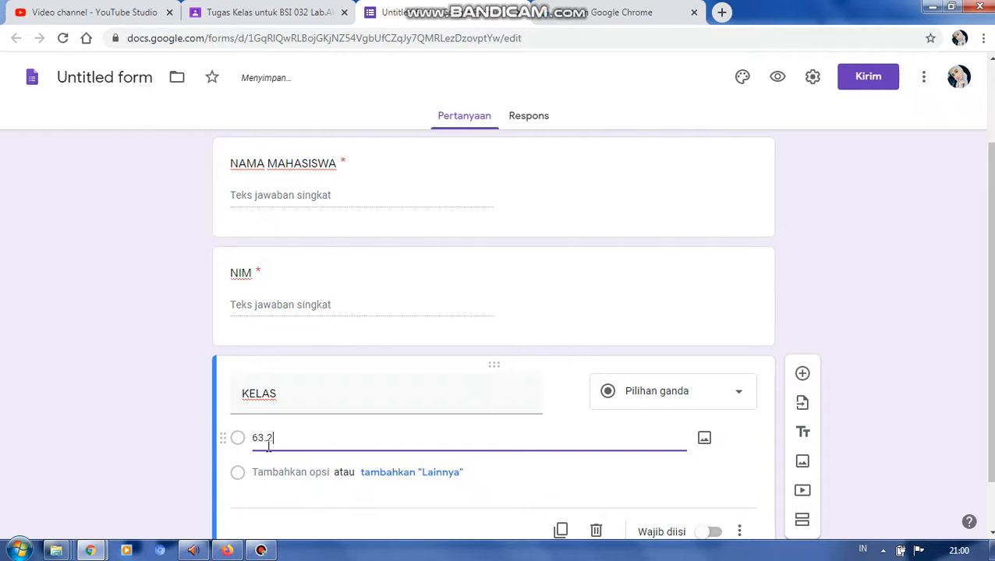
pyautogui.write('2D.07')
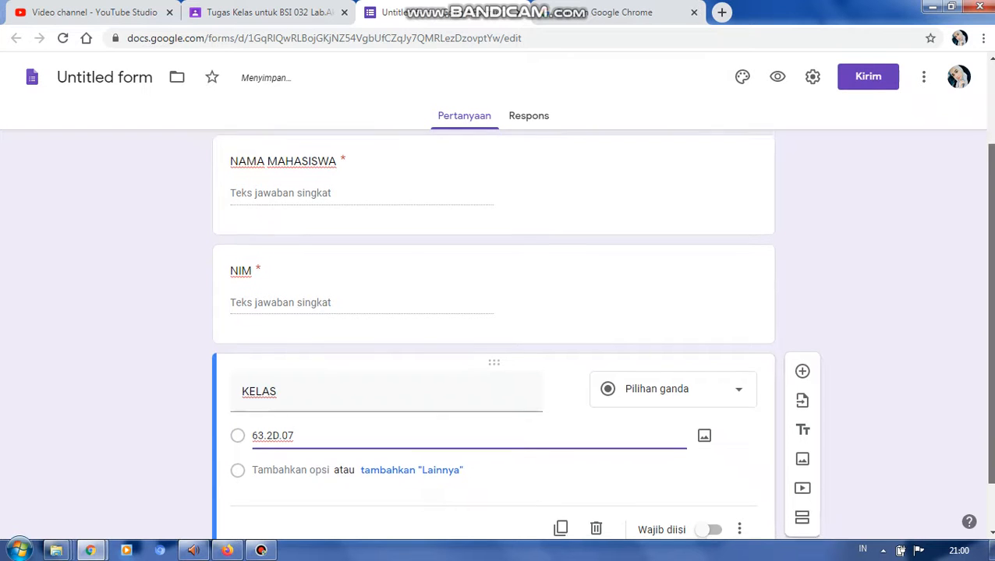
pyautogui.scroll(-1, 886, 439)
pyautogui.click(715, 468)
# - Add a required date (Tanggal) question named "TANGGAL PERKULIAHAN" after the class question
pyautogui.click(802, 312)
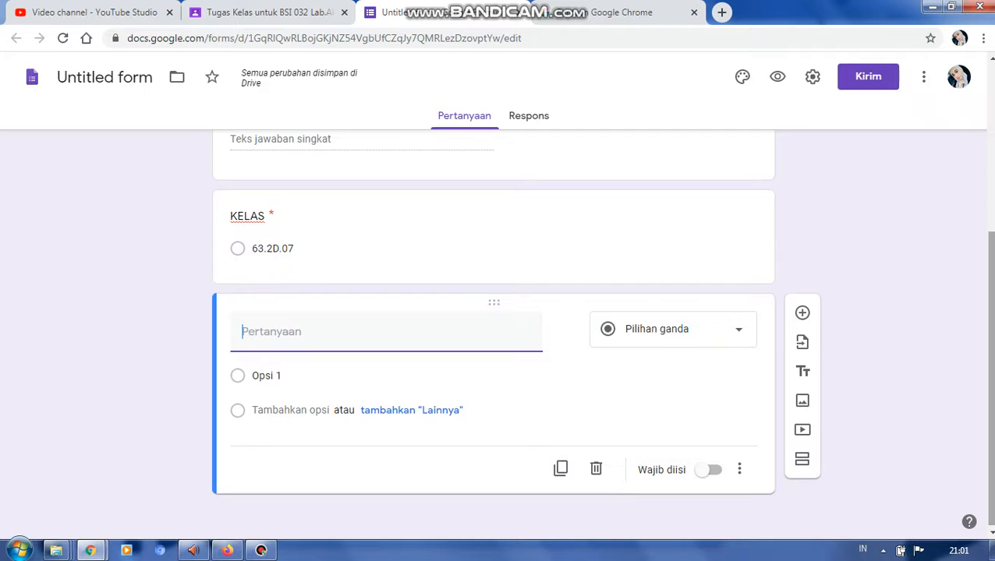
pyautogui.write('TANNGA')
pyautogui.press('BackSpace')
pyautogui.press('BackSpace')
pyautogui.write('L PERKULIAHAN')
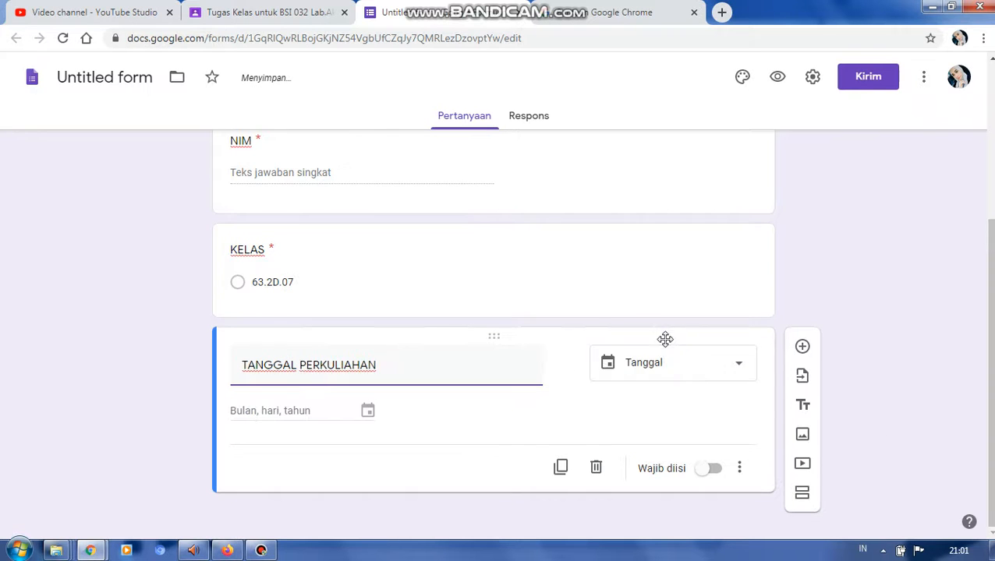
pyautogui.click(715, 471)
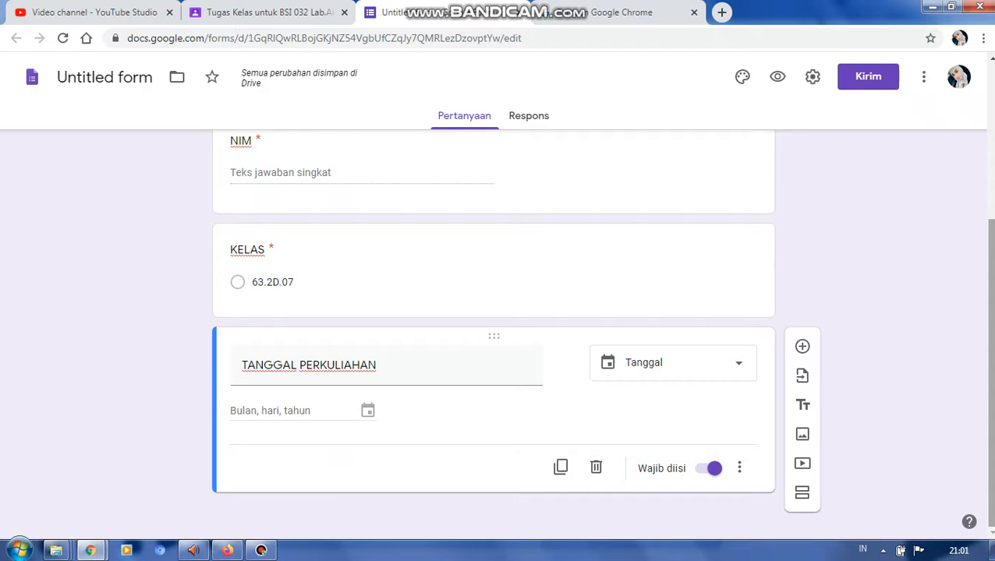
# - Set the form's header image to the autumn leaves pattern from the Ilustrasi theme category
pyautogui.moveTo(991, 344); pyautogui.dragTo(976, 193)
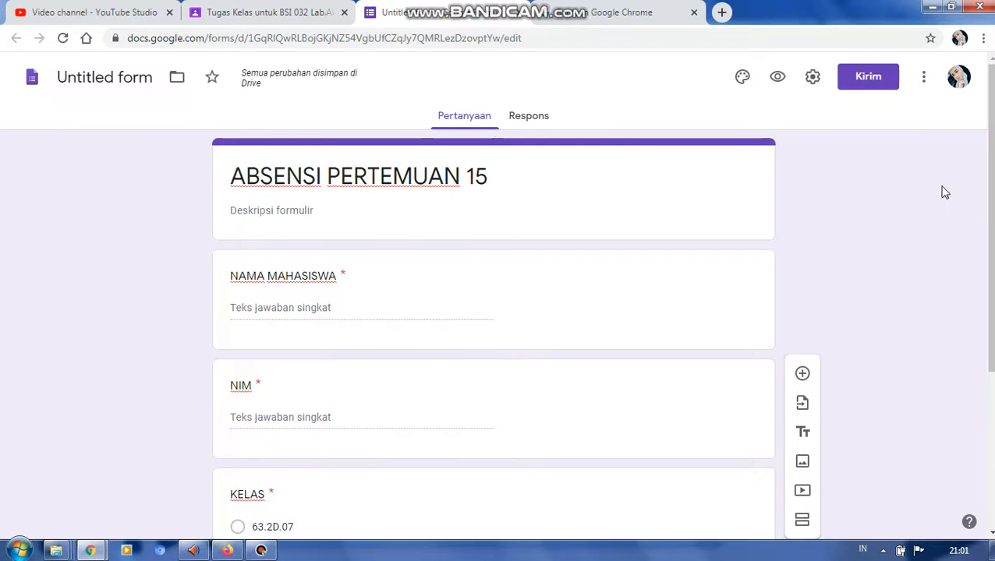
pyautogui.click(742, 77)
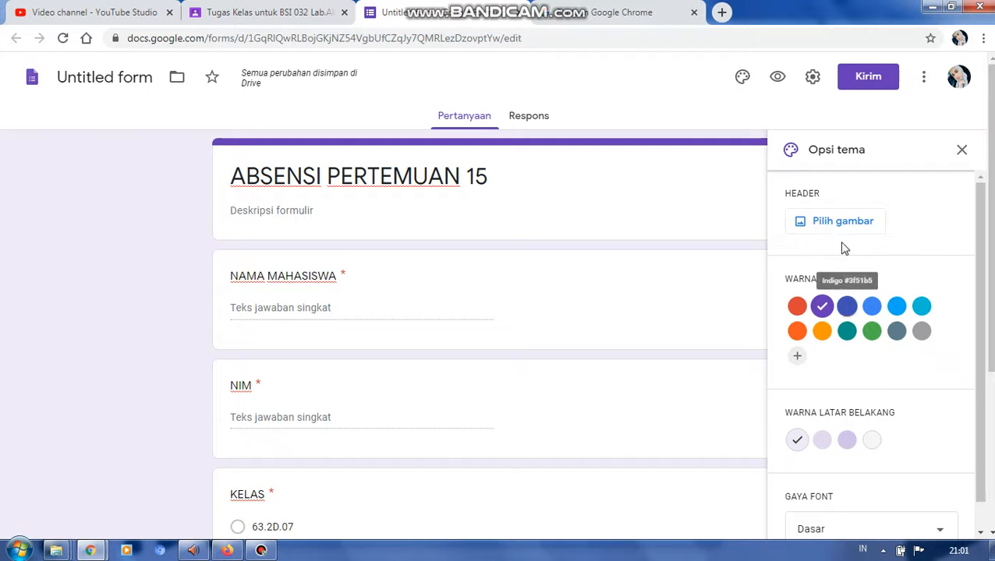
pyautogui.click(833, 222)
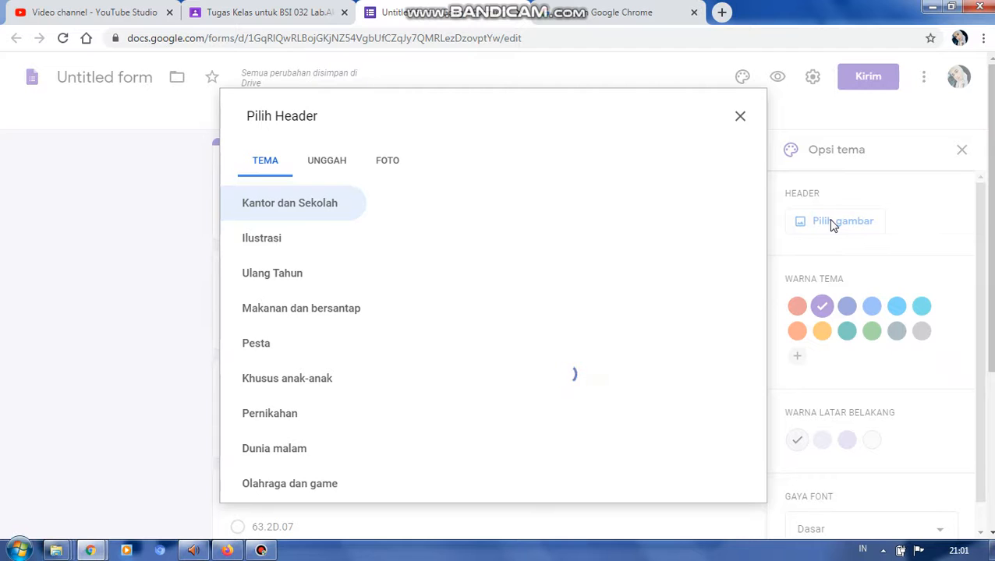
pyautogui.click(331, 161)
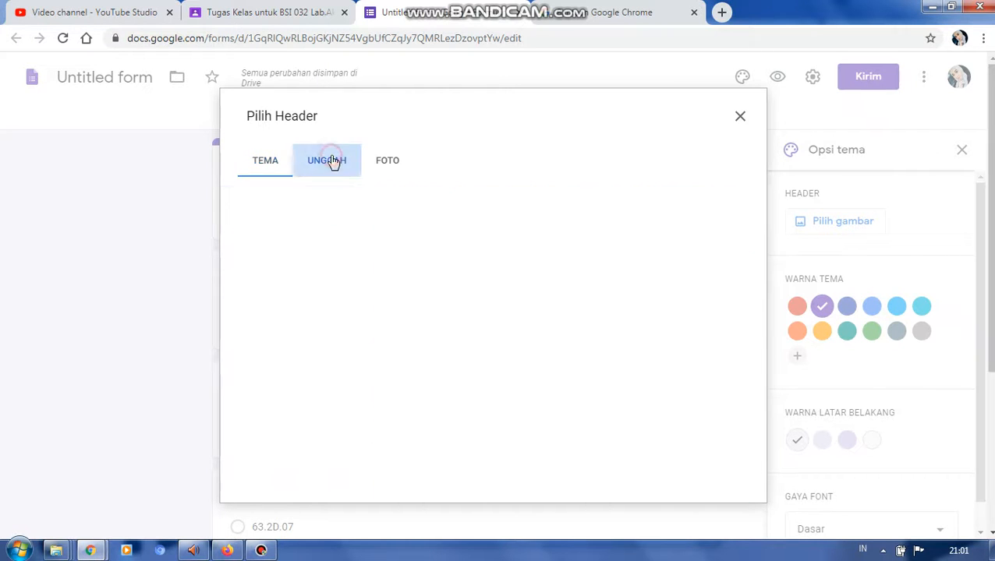
pyautogui.click(381, 163)
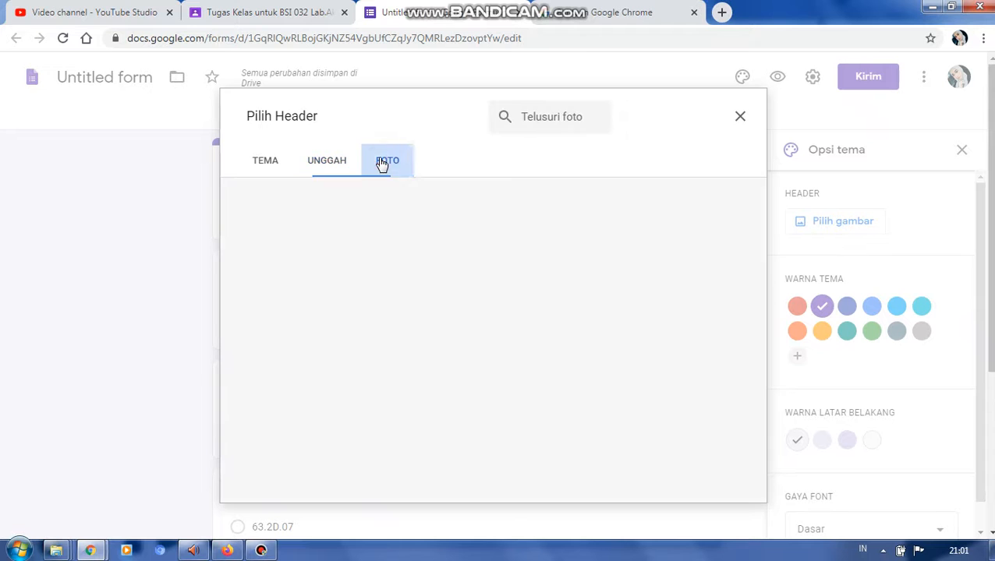
pyautogui.click(273, 165)
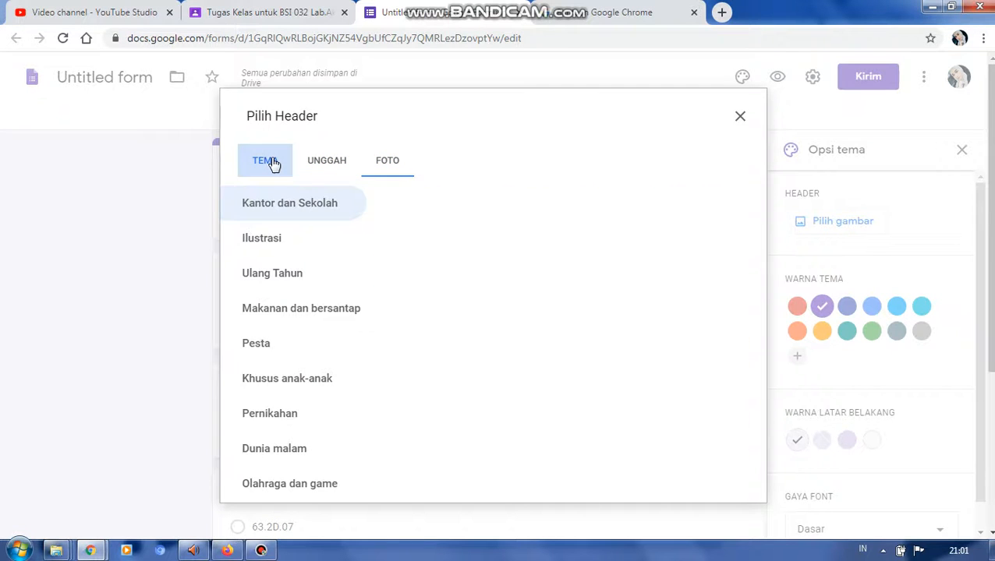
pyautogui.click(251, 238)
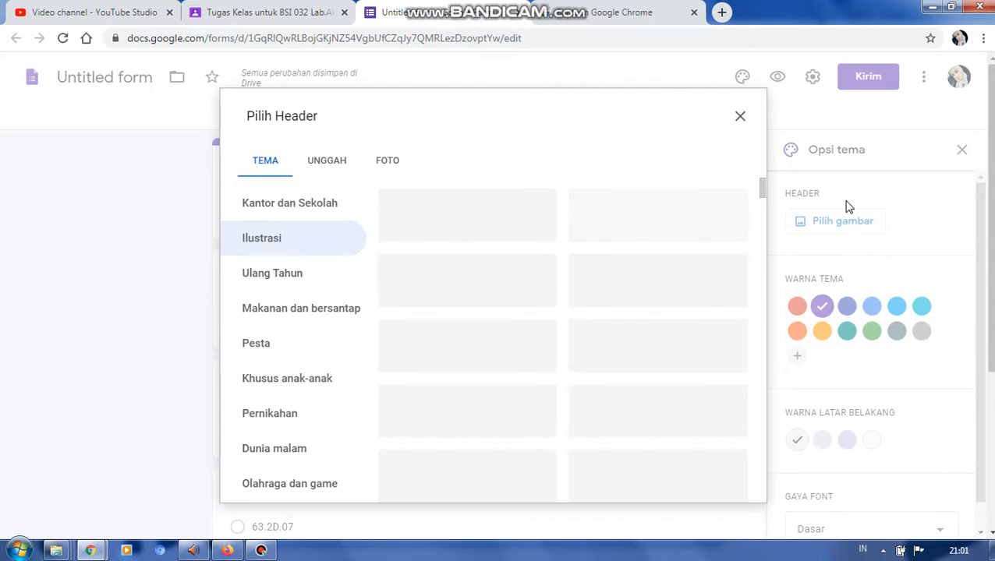
pyautogui.moveTo(762, 196); pyautogui.dragTo(771, 257)
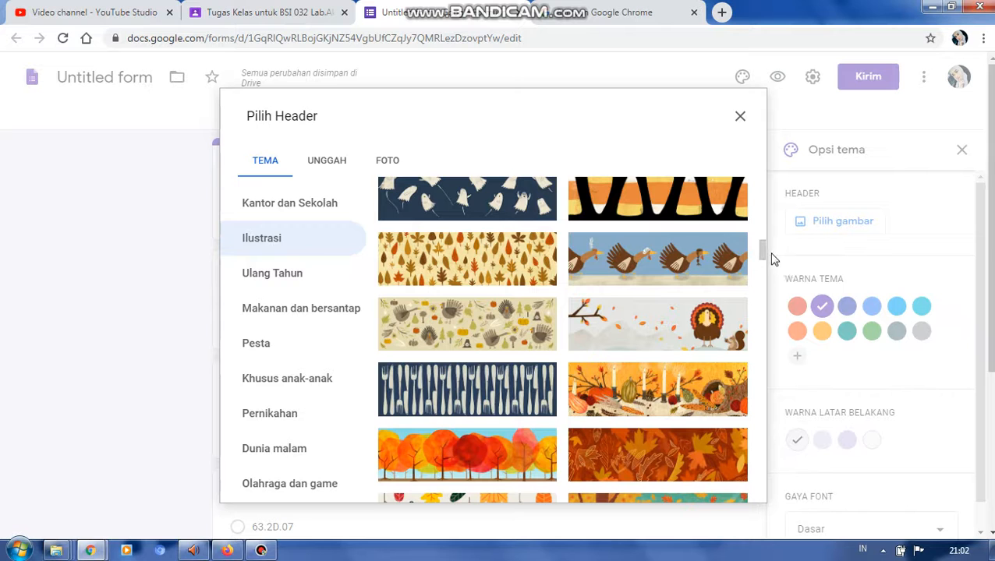
pyautogui.click(520, 257)
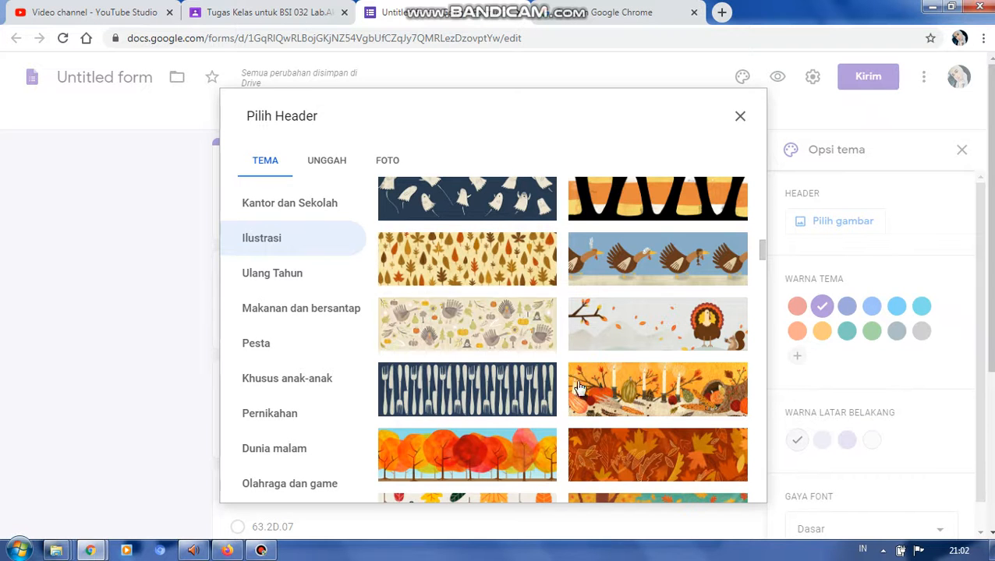
pyautogui.click(726, 485)
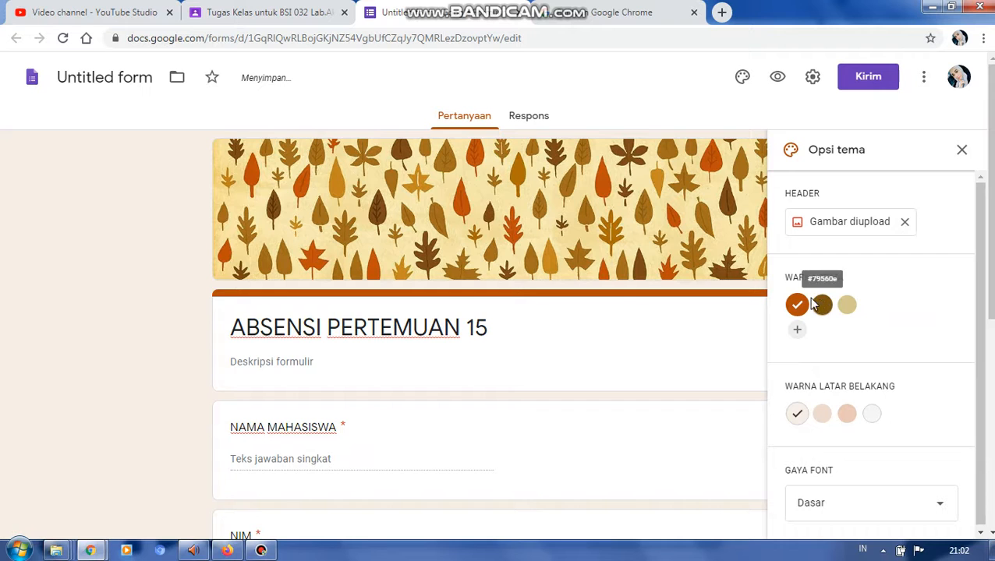
# - Set the form theme to brown #79560e with the darkest tan background shade and the Lucu font style
pyautogui.click(820, 306)
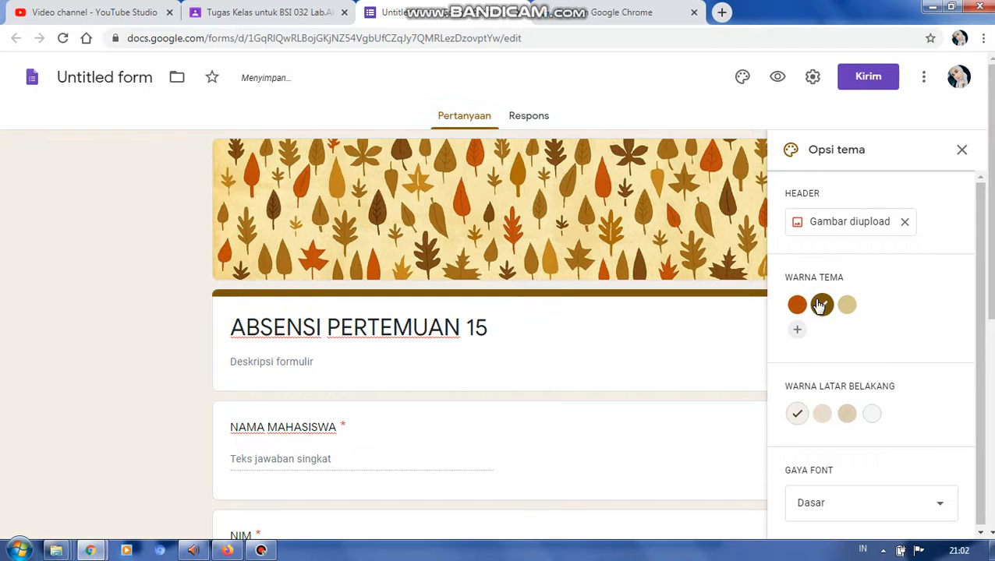
pyautogui.click(847, 416)
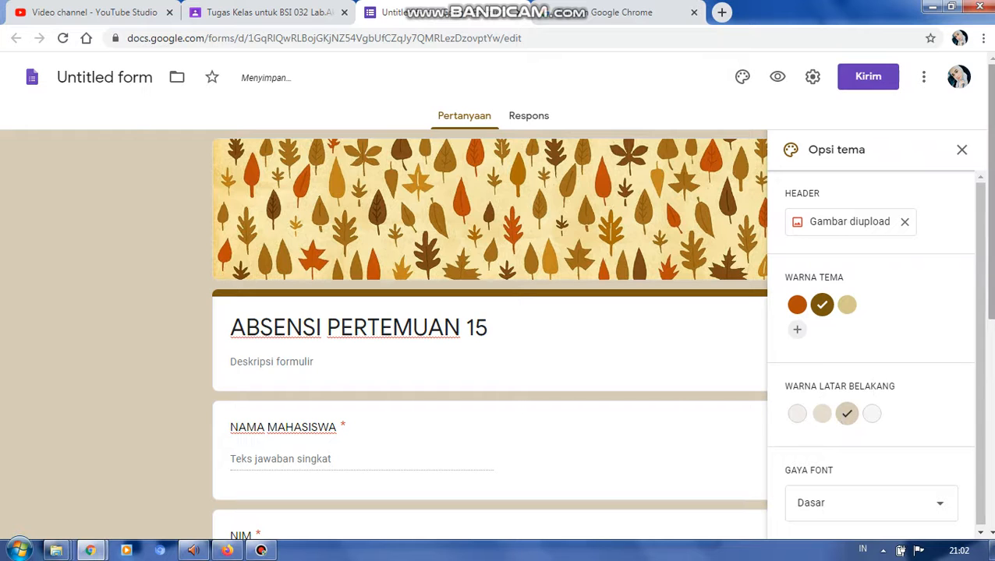
pyautogui.click(870, 515)
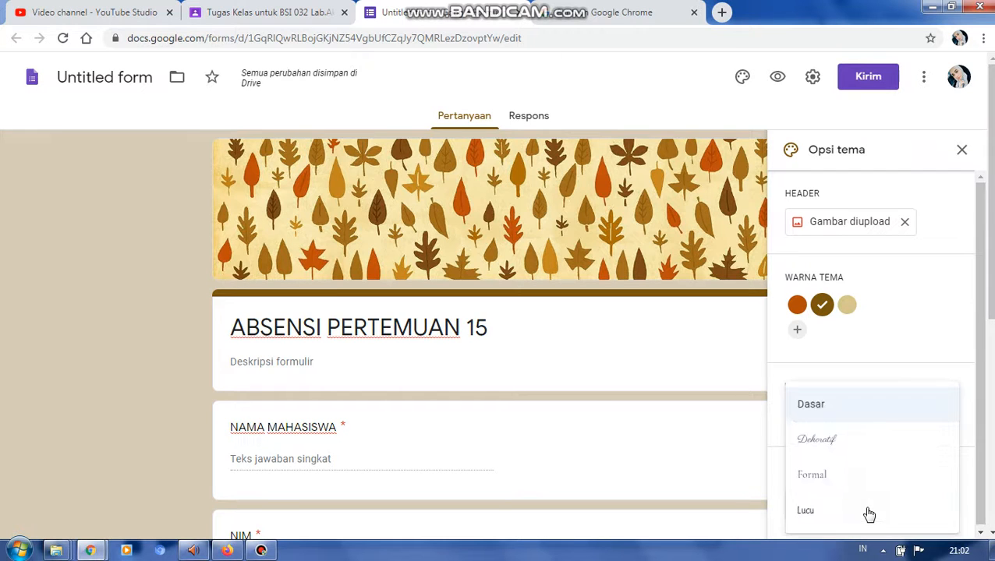
pyautogui.click(805, 517)
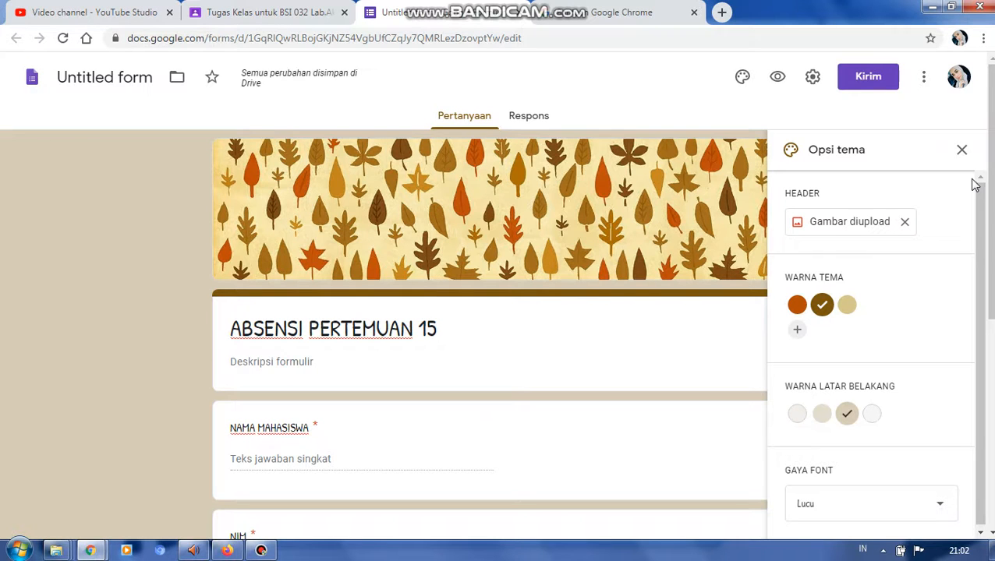
pyautogui.click(961, 150)
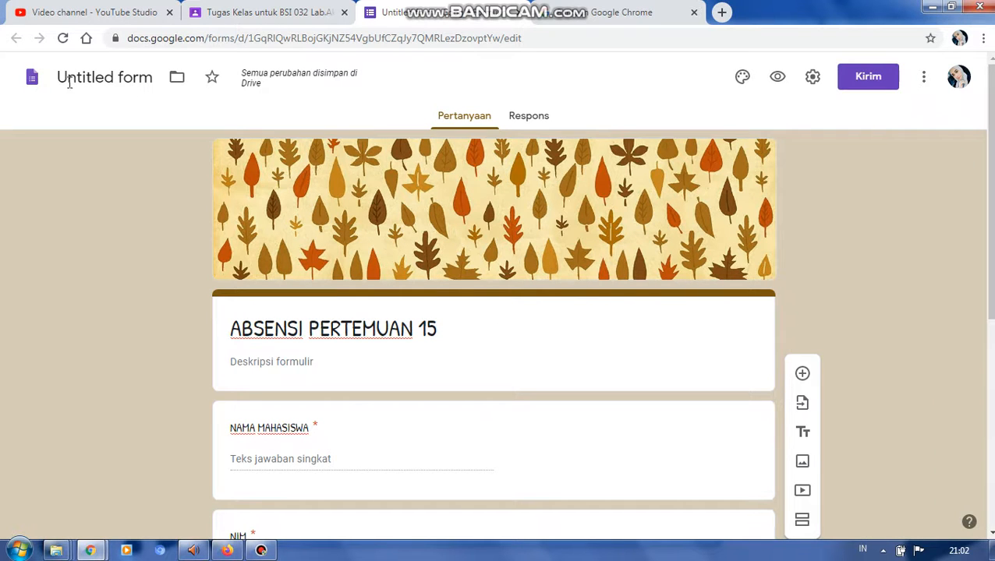
# - Rename the untitled form file as "ABSENSI PERTEMUAN 15"
pyautogui.click(84, 78)
pyautogui.tripleClick(89, 82)
pyautogui.write('ABSENSI')
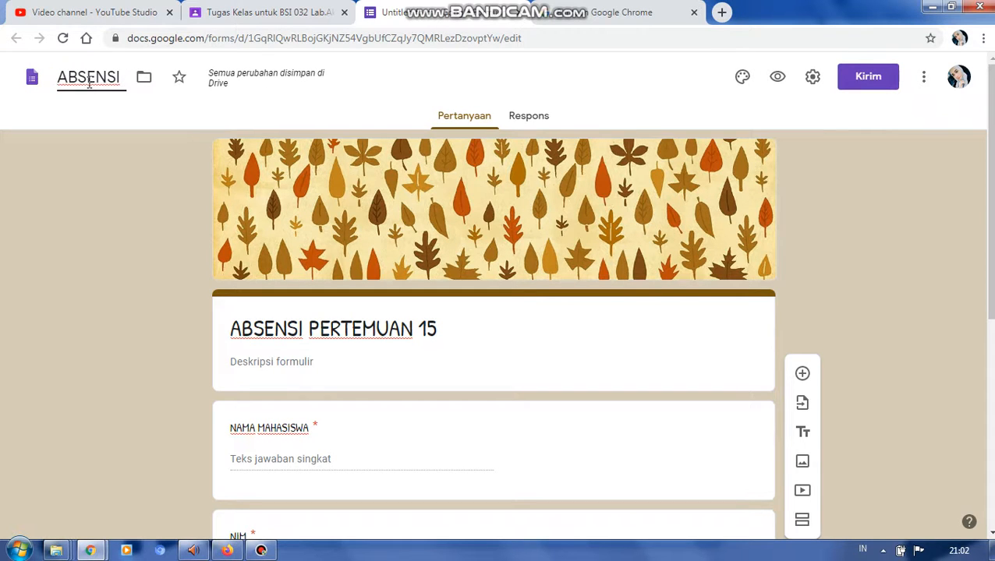
pyautogui.write(' PERTEMU')
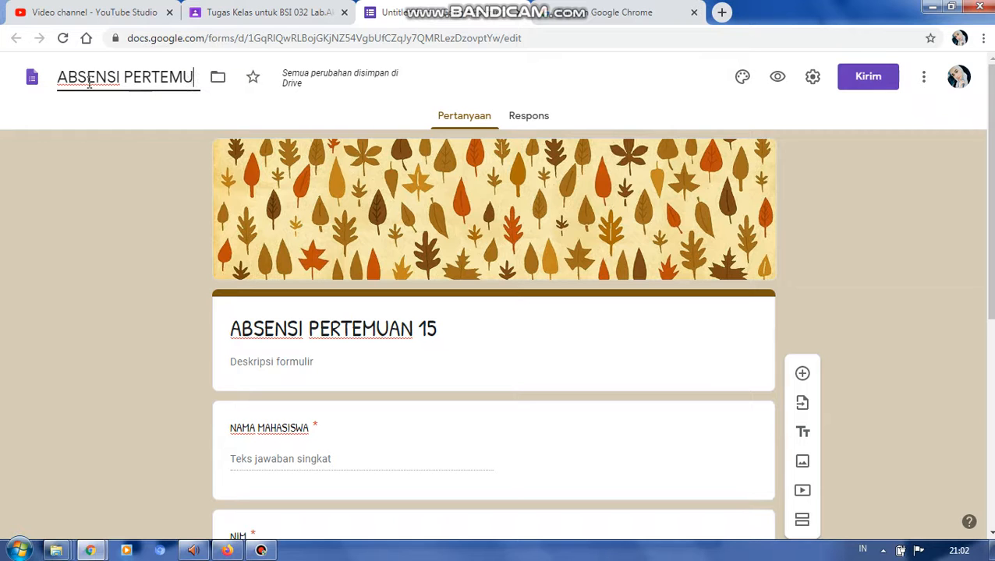
pyautogui.write('AN 15')
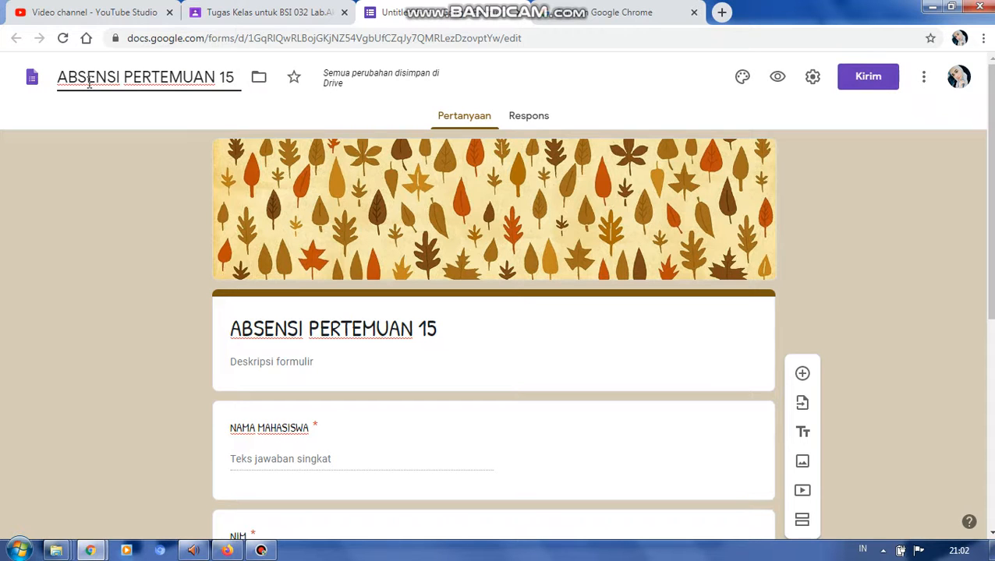
# - Switch to the Google Classroom material draft and attach the copied YouTube lecture video link
pyautogui.click(296, 15)
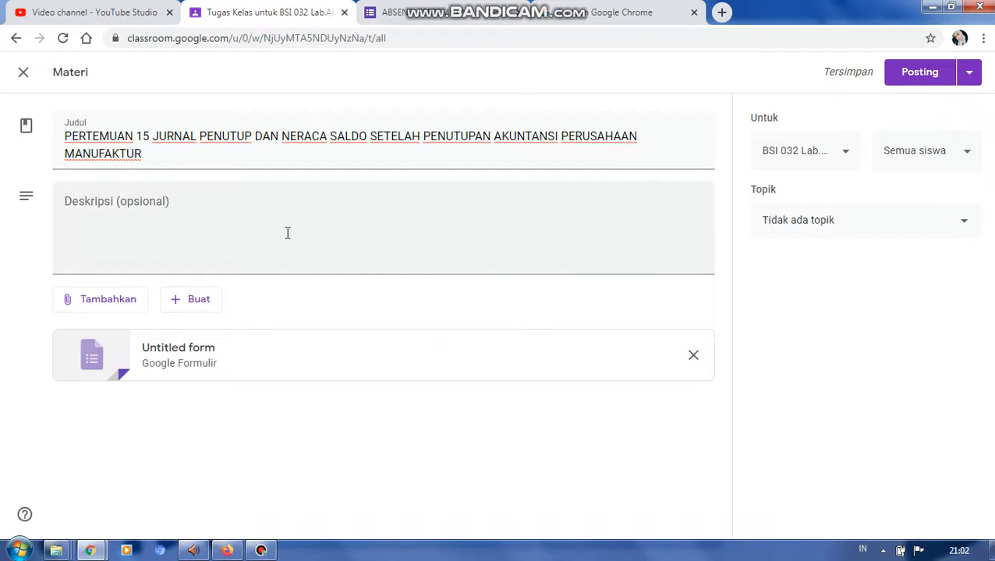
pyautogui.click(98, 303)
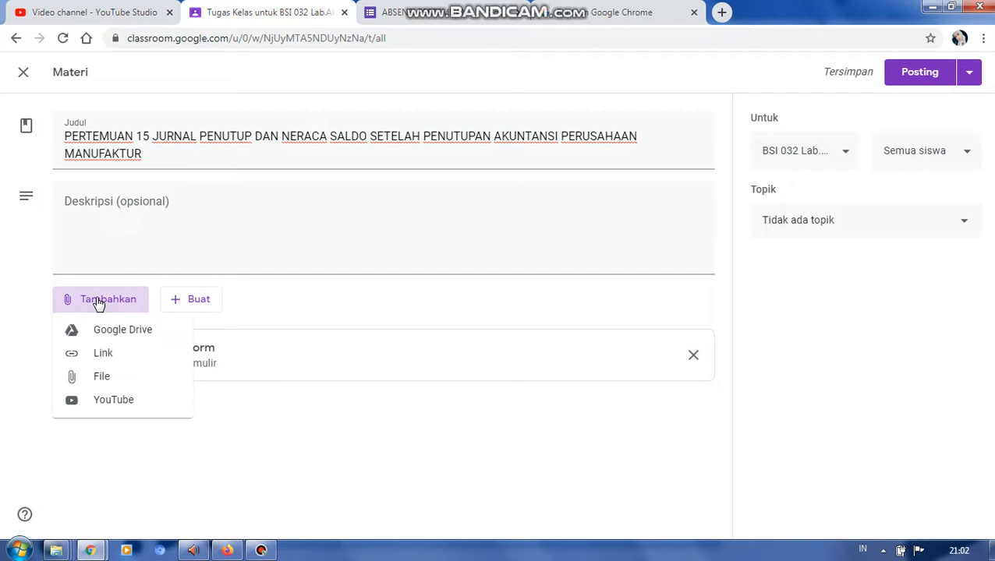
pyautogui.click(97, 355)
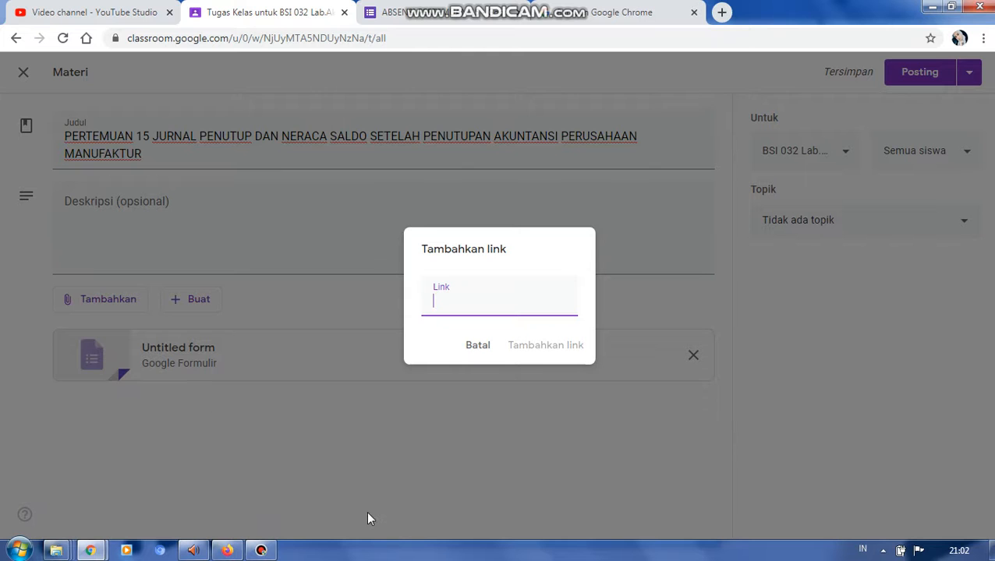
pyautogui.write('https://youtu.be/0-acAuA4o-c')
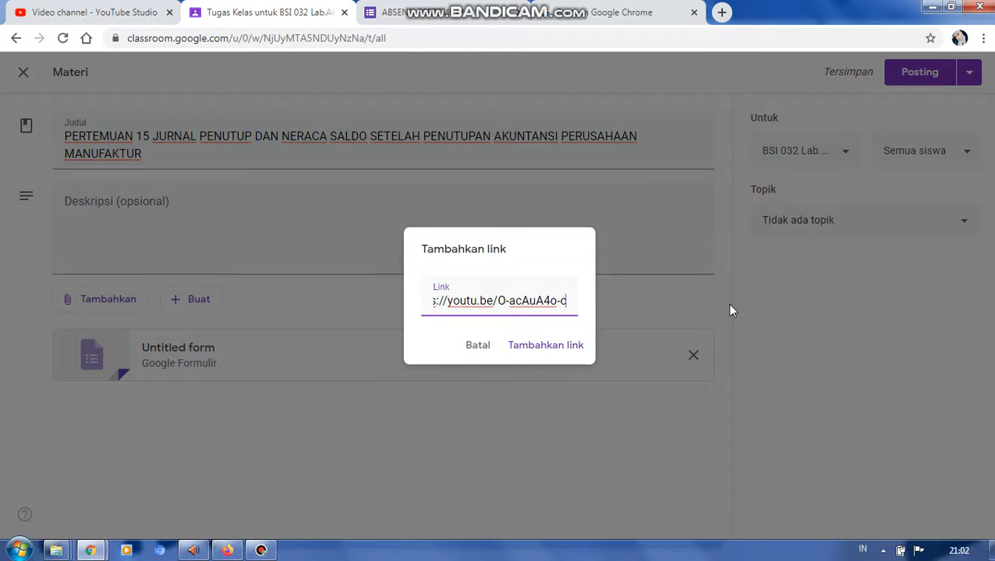
pyautogui.click(531, 350)
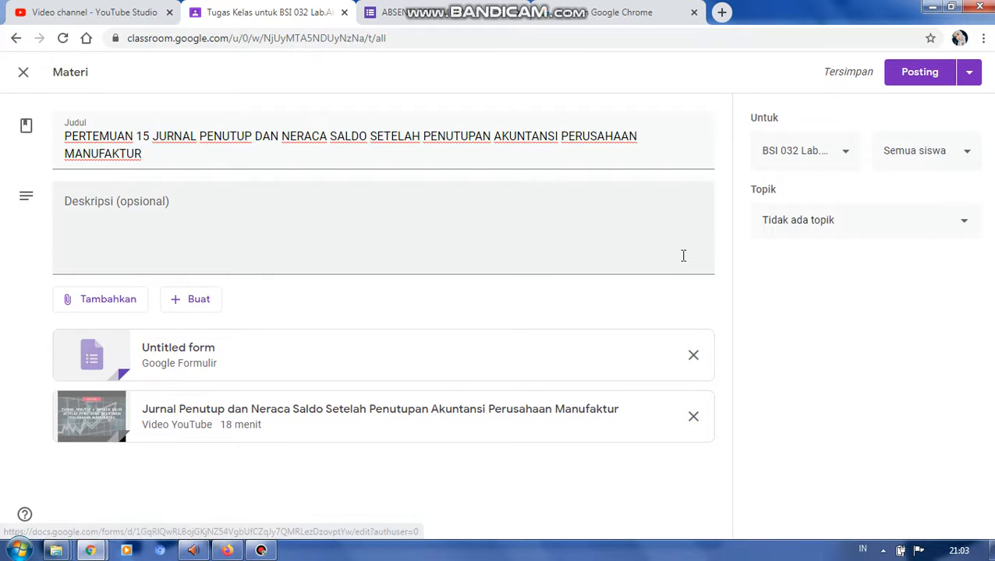
# - Enter the description "Pertemuan 15 review jurnal penutup dan neraca saldo setelah penutupan dapat dilihat pada link youtube dibawah ini. jangan lupa untuk mengisi absensi"
pyautogui.click(483, 229)
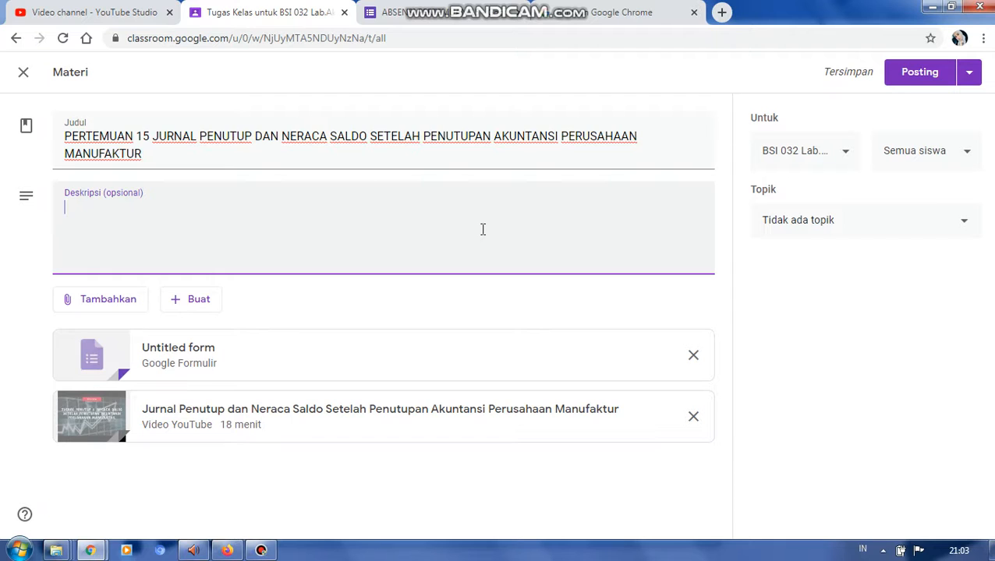
pyautogui.write('Pertemuan 15')
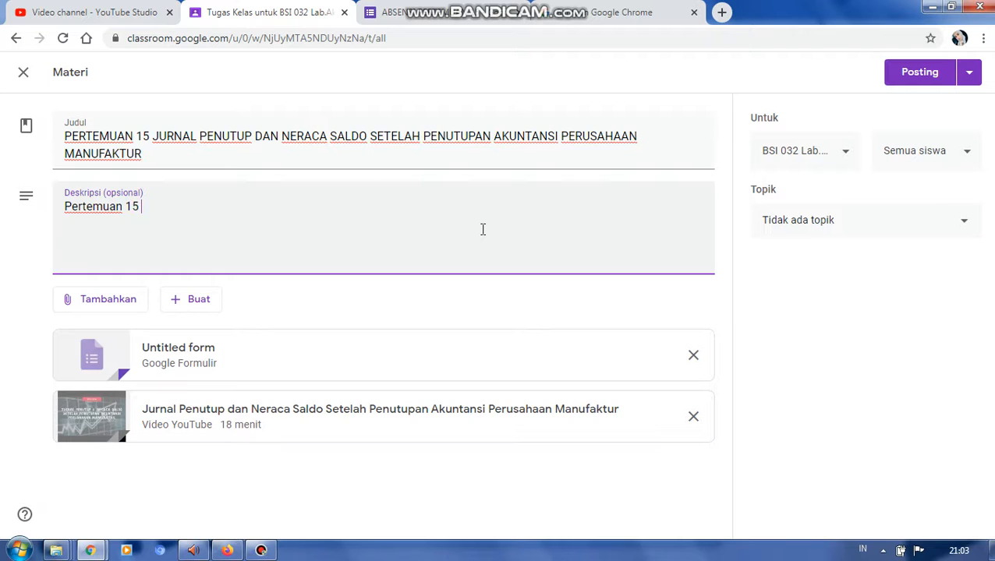
pyautogui.write(' review jurnal pen')
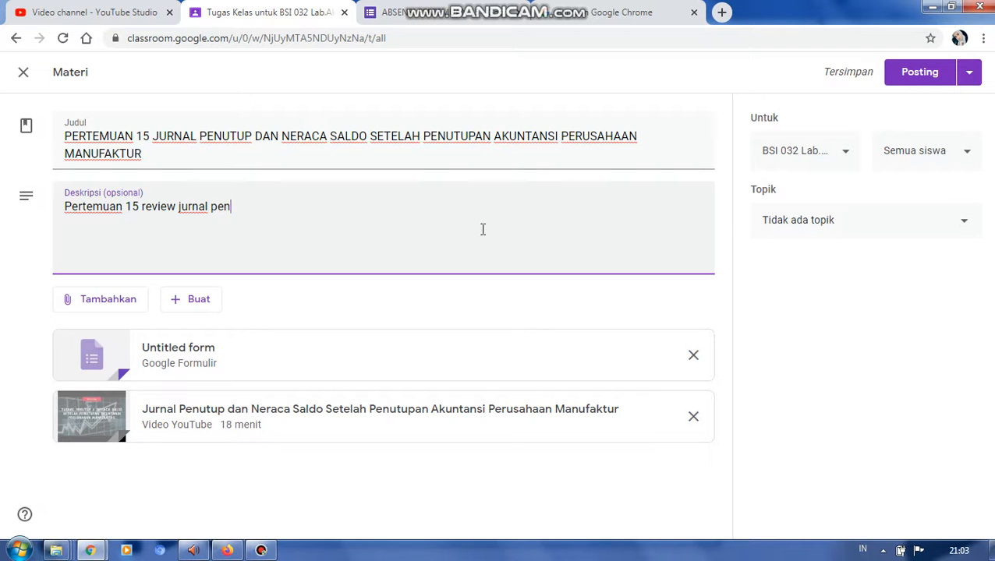
pyautogui.write('utup dan neraca saldo setelah pe')
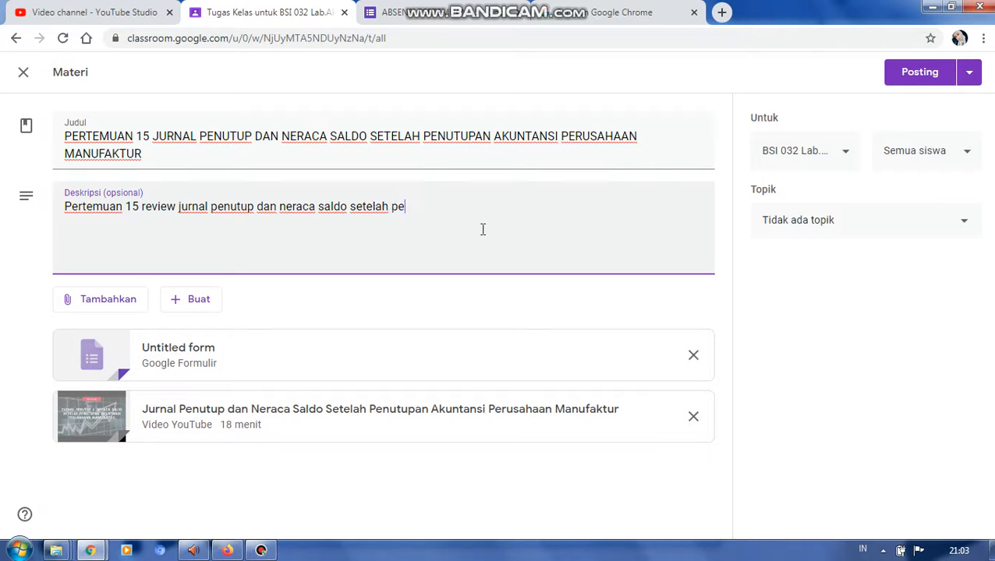
pyautogui.write('nutupan dapat dilihat pada link')
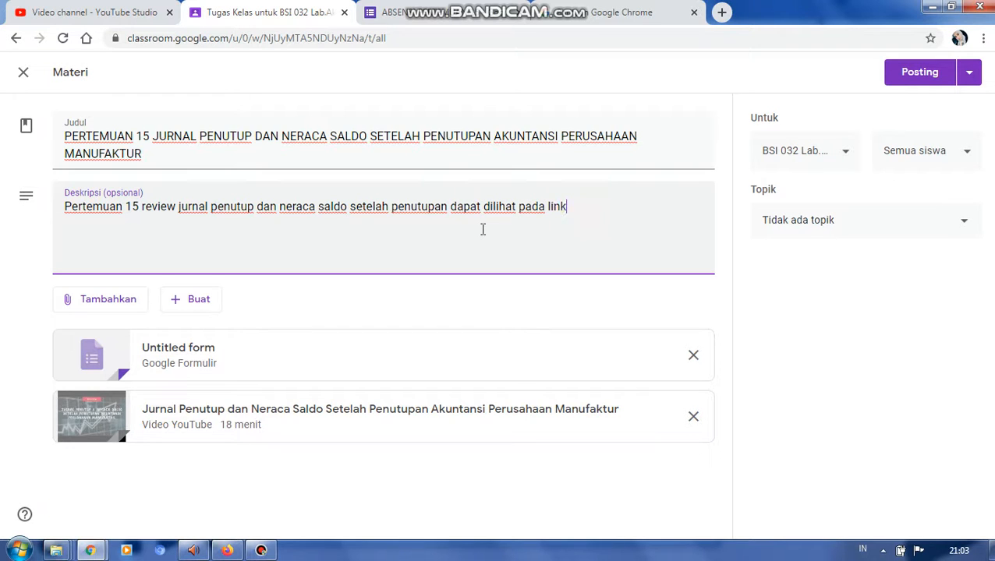
pyautogui.write(' youtube dibawah ini')
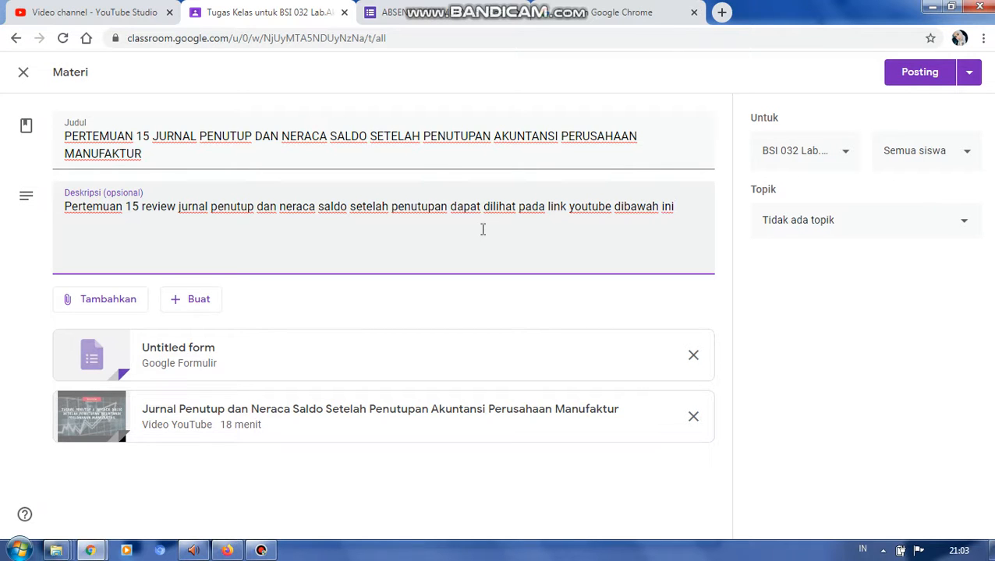
pyautogui.write('. jangan lupa untuk ')
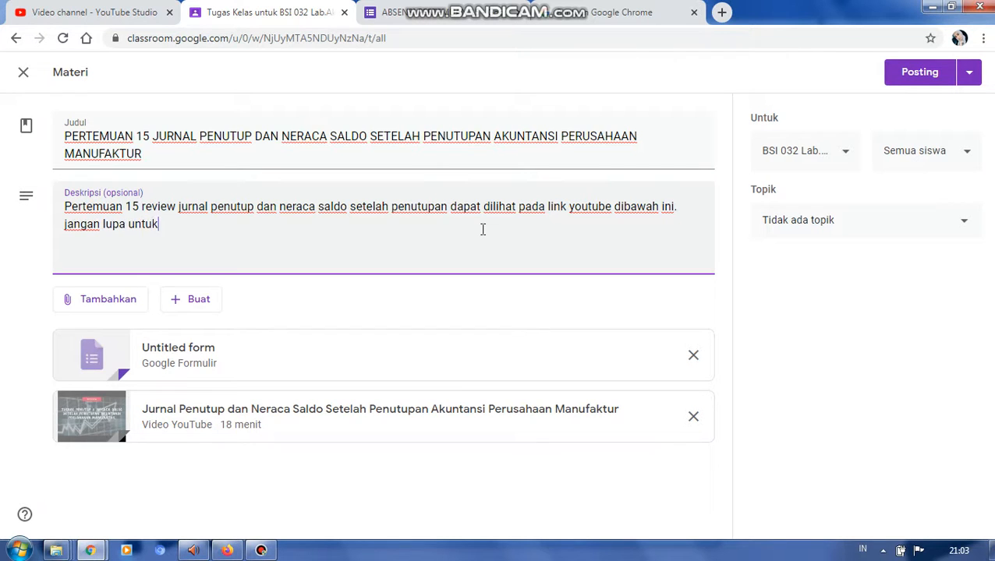
pyautogui.write('mengisi absensi')
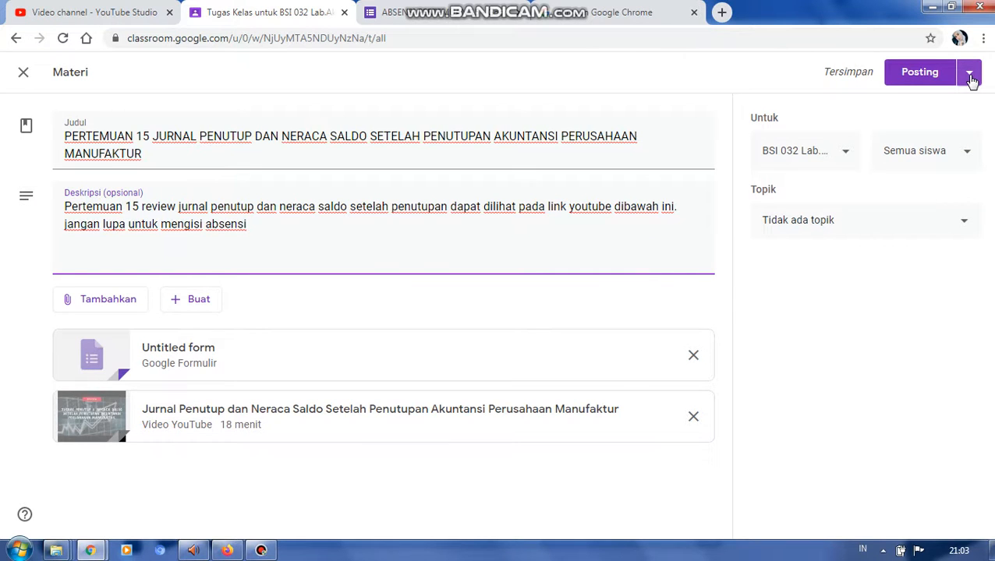
# - Schedule the meeting 15 material for posting on 14 Jul 2020 at 12.00
pyautogui.click(971, 78)
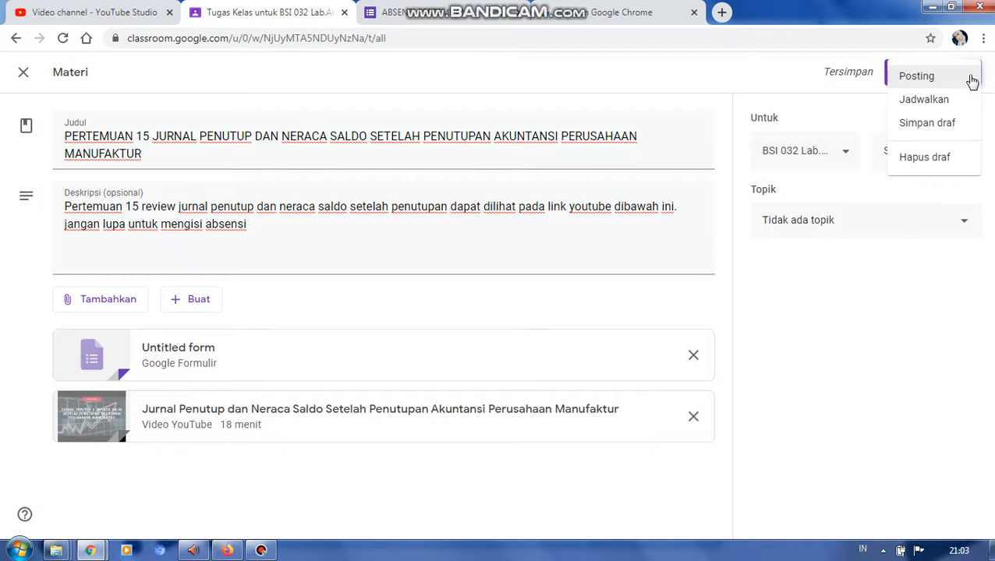
pyautogui.click(943, 102)
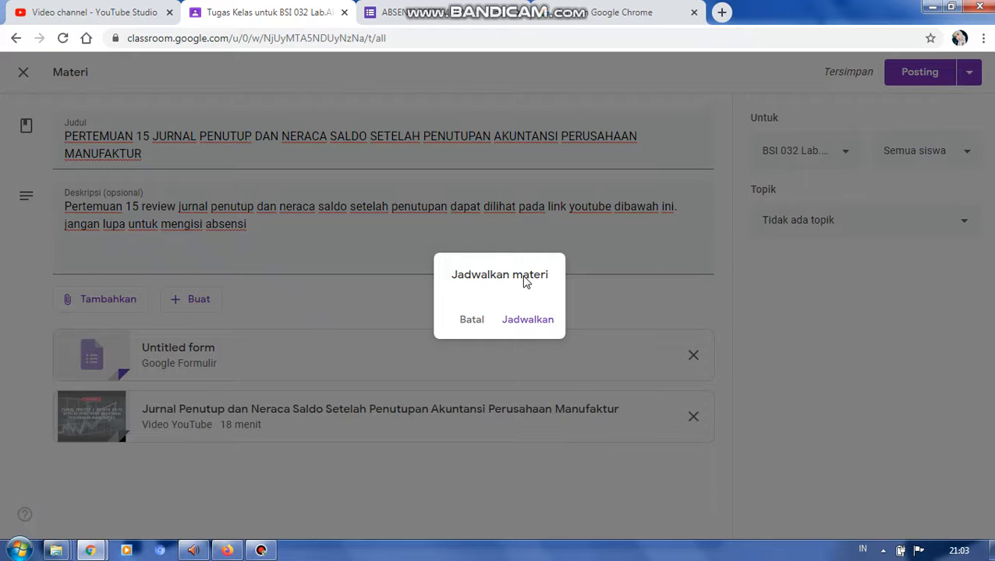
pyautogui.click(541, 271)
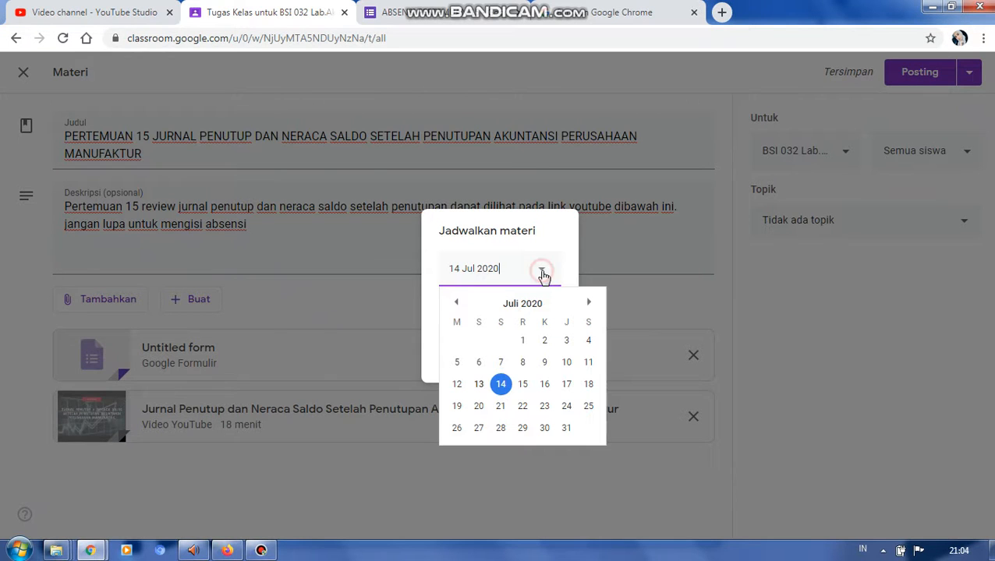
pyautogui.click(502, 385)
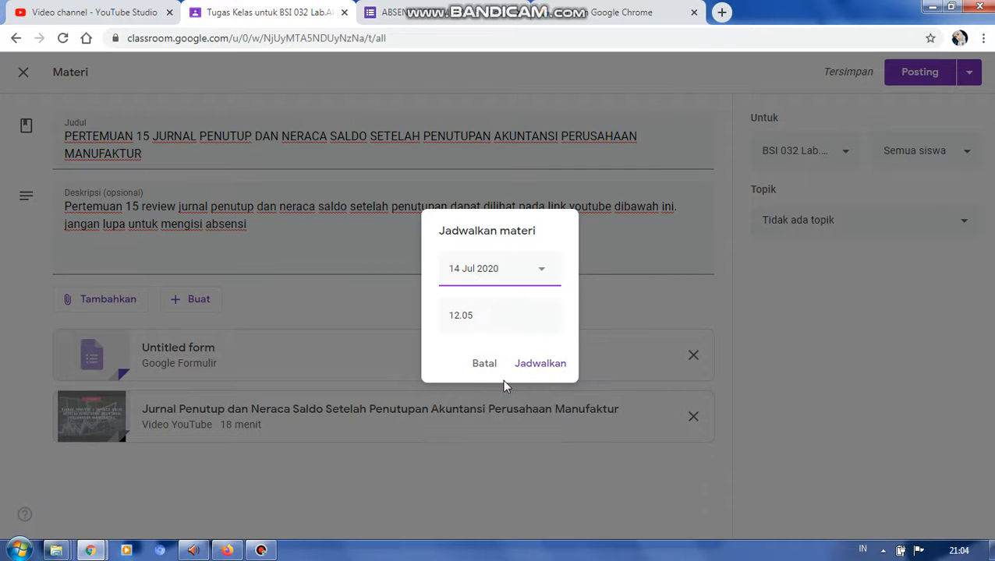
pyautogui.click(480, 324)
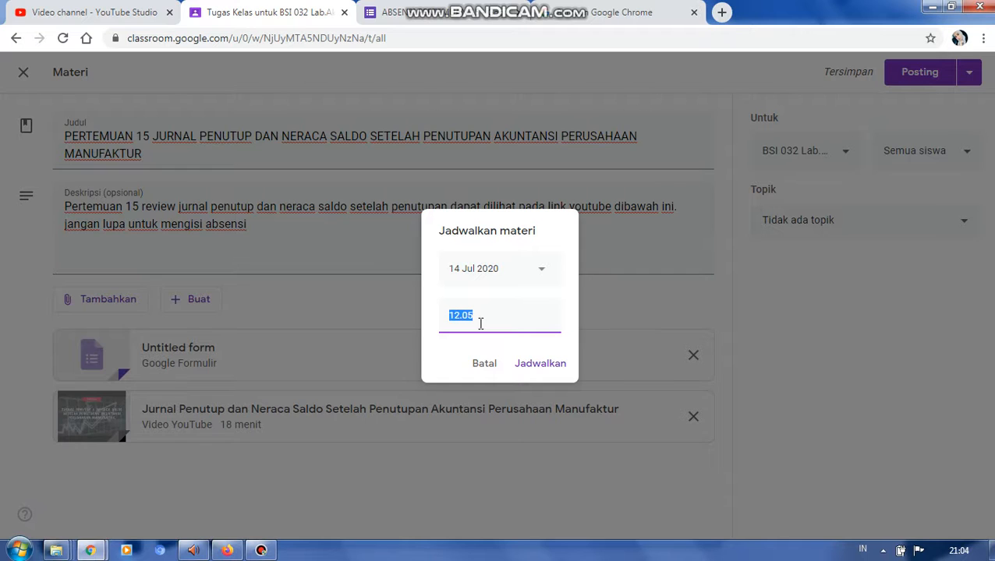
pyautogui.click(480, 324)
pyautogui.click(524, 360)
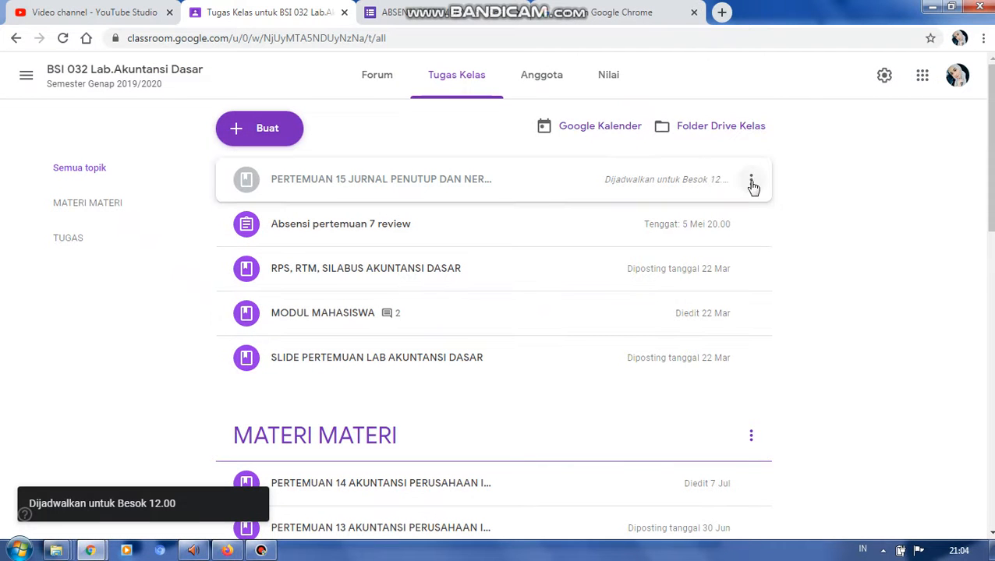
# - Edit the scheduled meeting 15 material to assign it to the MATERI MATERI topic, and save it with its schedule
pyautogui.click(751, 183)
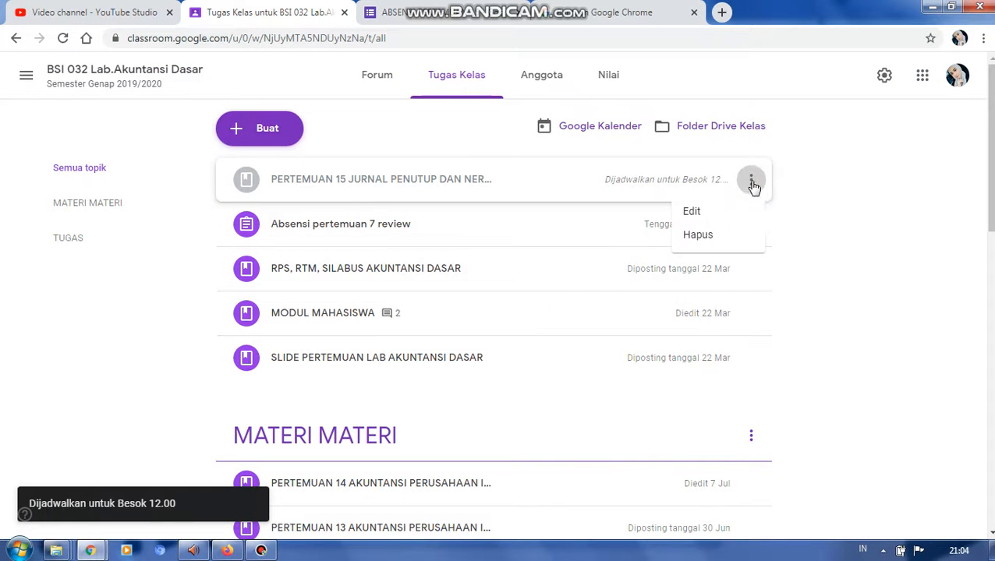
pyautogui.click(715, 209)
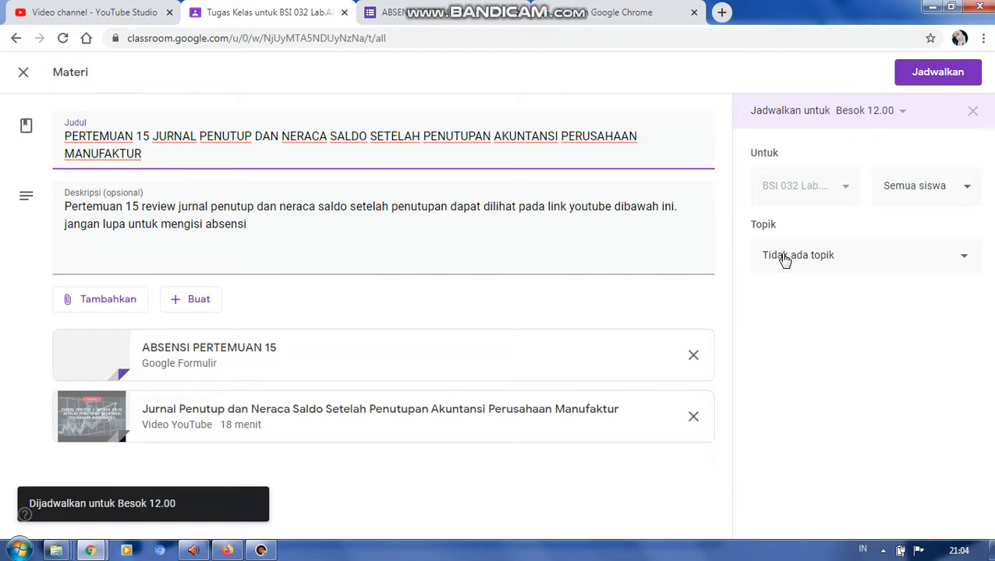
pyautogui.click(783, 259)
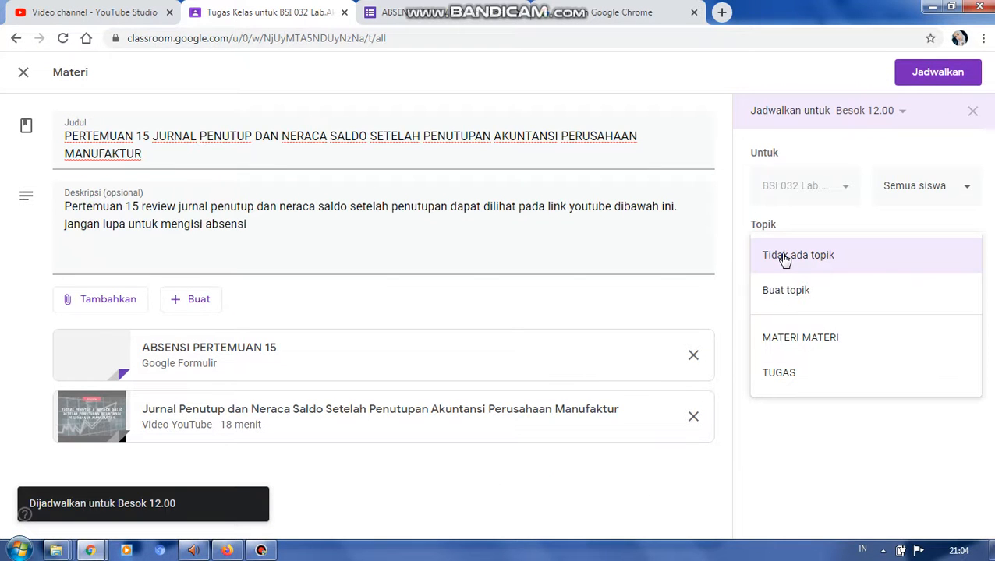
pyautogui.click(803, 353)
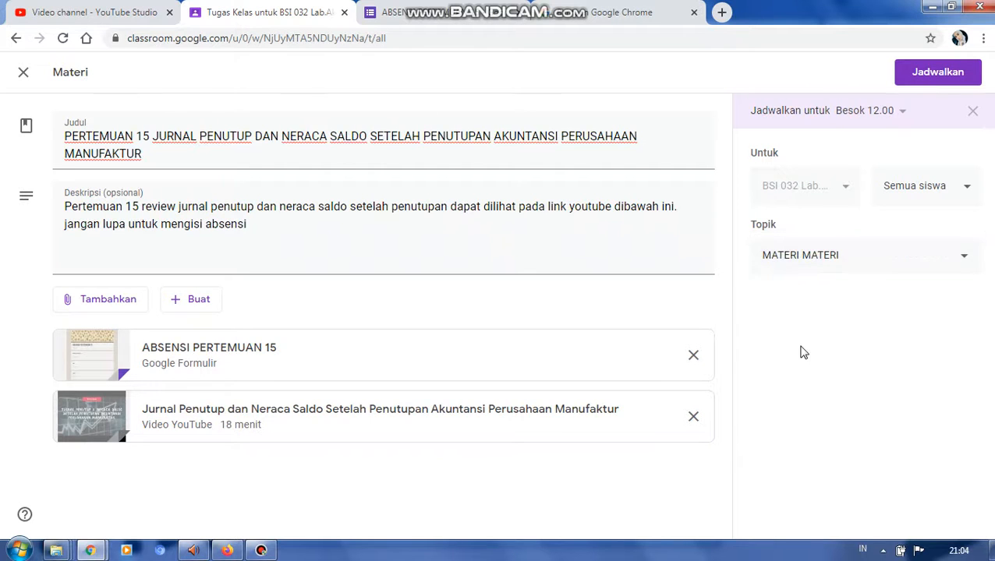
pyautogui.click(924, 78)
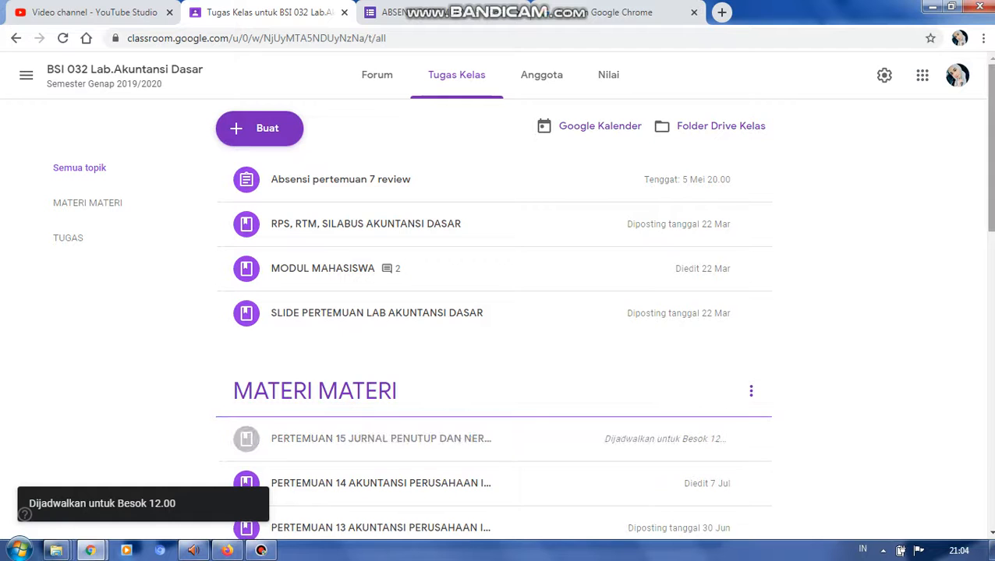
# - Check the meeting 15 material under the MATERI MATERI topic and switch to YouTube Studio to view the uploaded videos
pyautogui.scroll(-2, 489, 328)
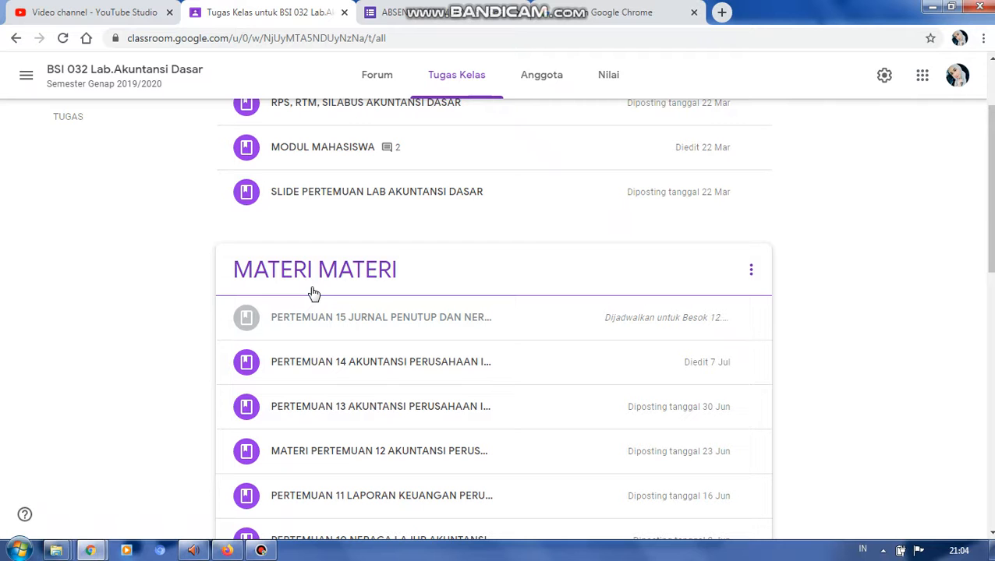
pyautogui.click(79, 8)
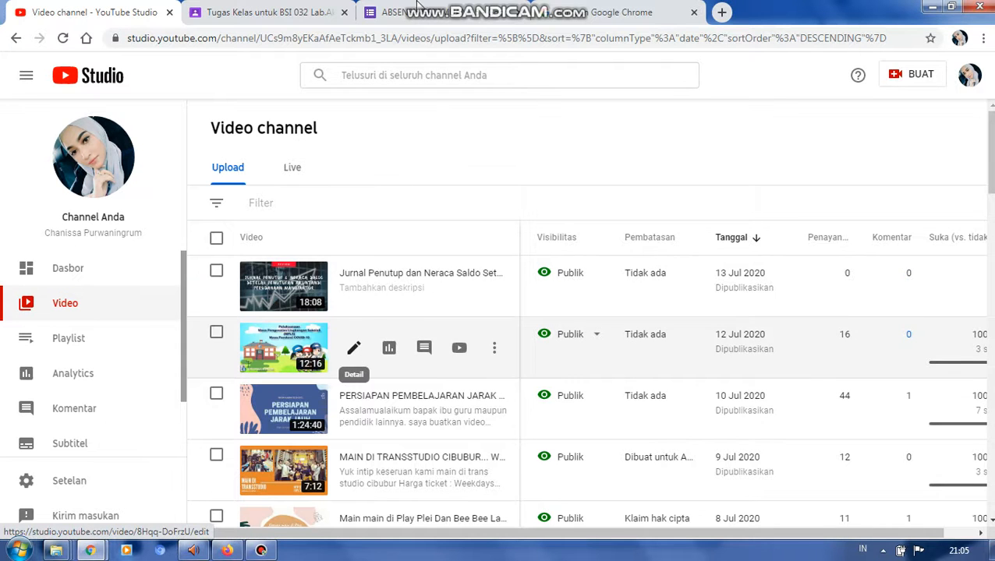
pyautogui.moveTo(418, 7)
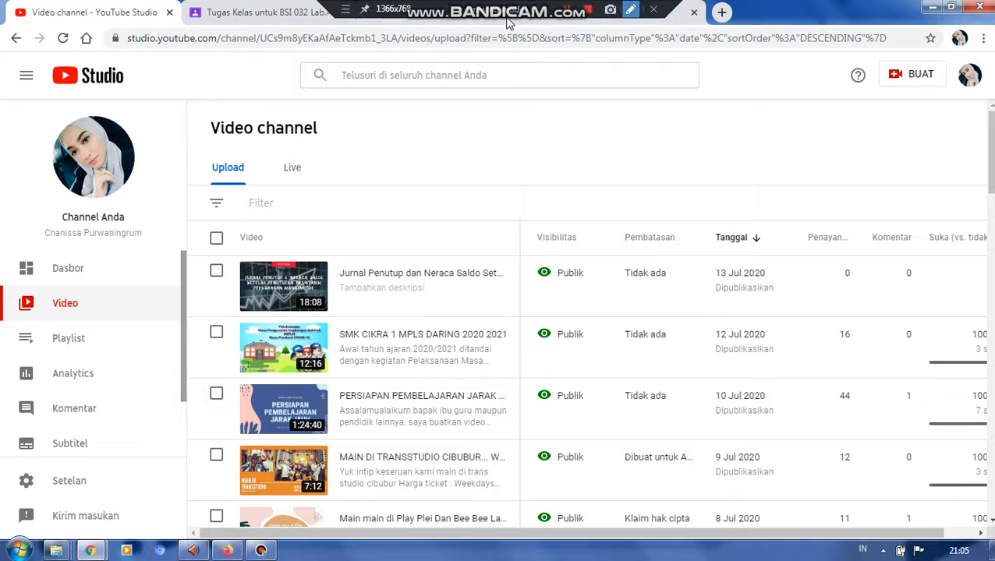
# - Return to the Google Classroom classwork page and look through the entries under the MATERI MATERI and TUGAS topics
pyautogui.click(302, 9)
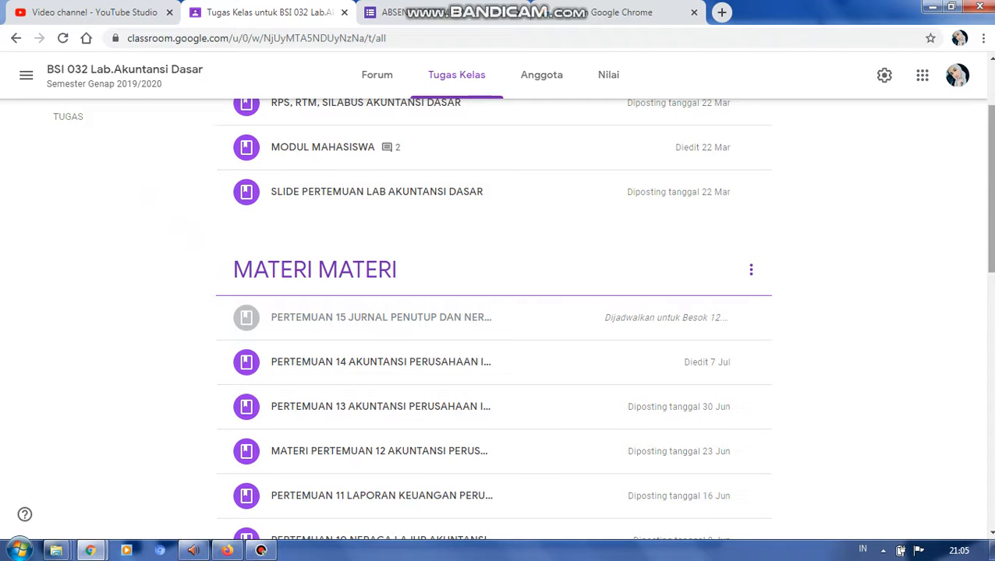
pyautogui.moveTo(990, 197)
pyautogui.mouseDown()
pyautogui.moveTo(991, 280)
pyautogui.moveTo(990, 208)
pyautogui.mouseUp()
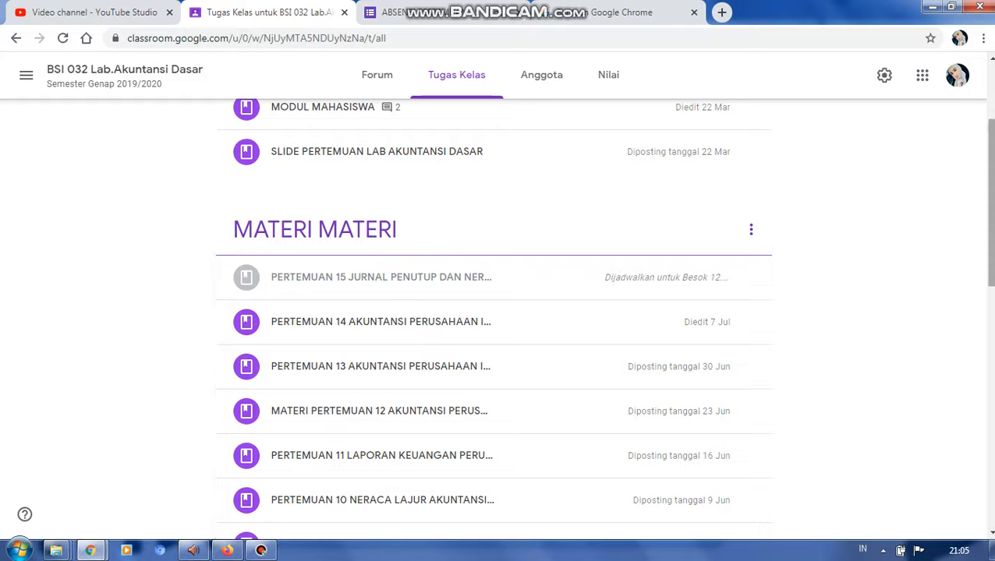
pyautogui.scroll(-4, 494, 320)
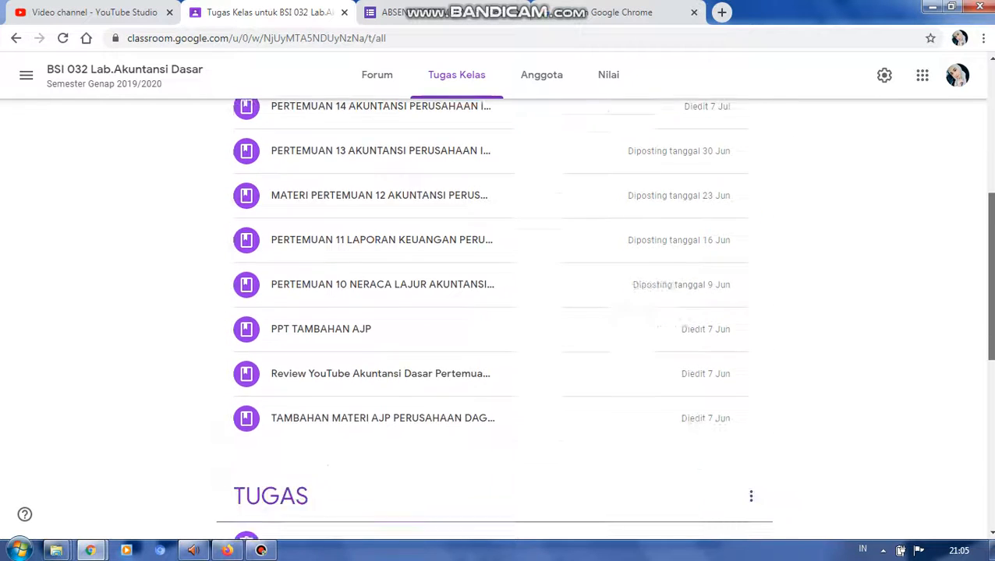
pyautogui.scroll(-2, 741, 294)
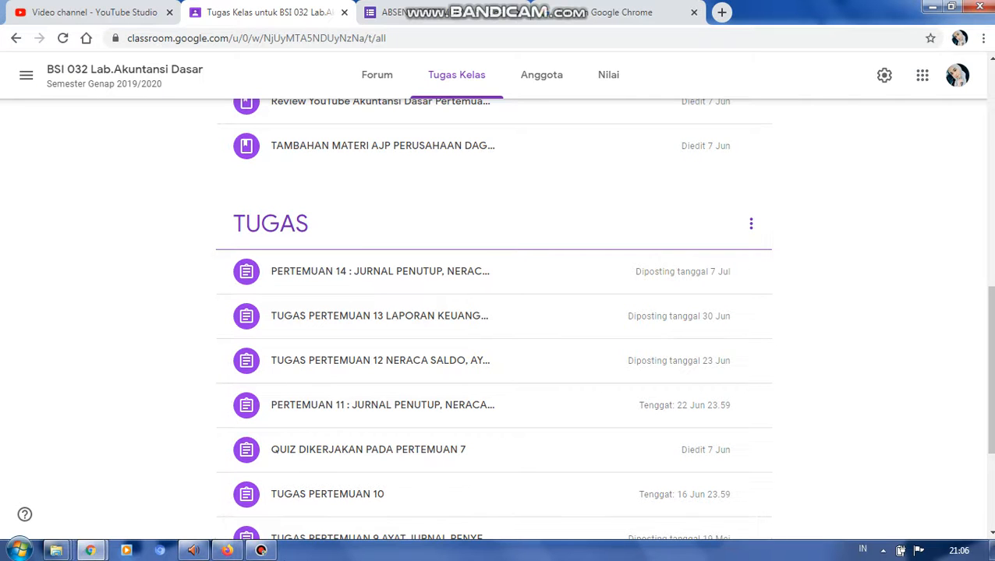
# - Switch to Bandicam and stop the running screen recording
pyautogui.moveTo(264, 552)
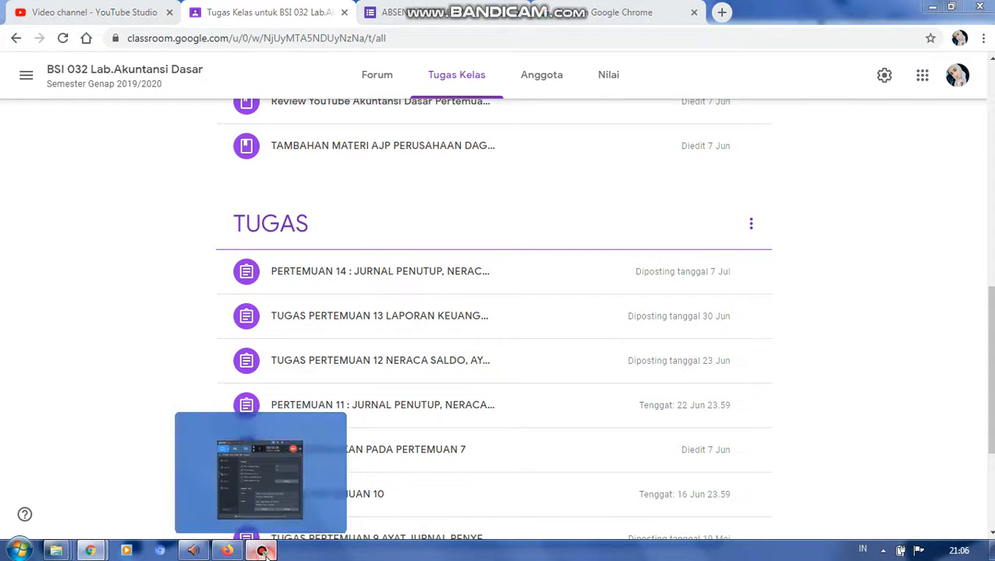
pyautogui.click(264, 551)
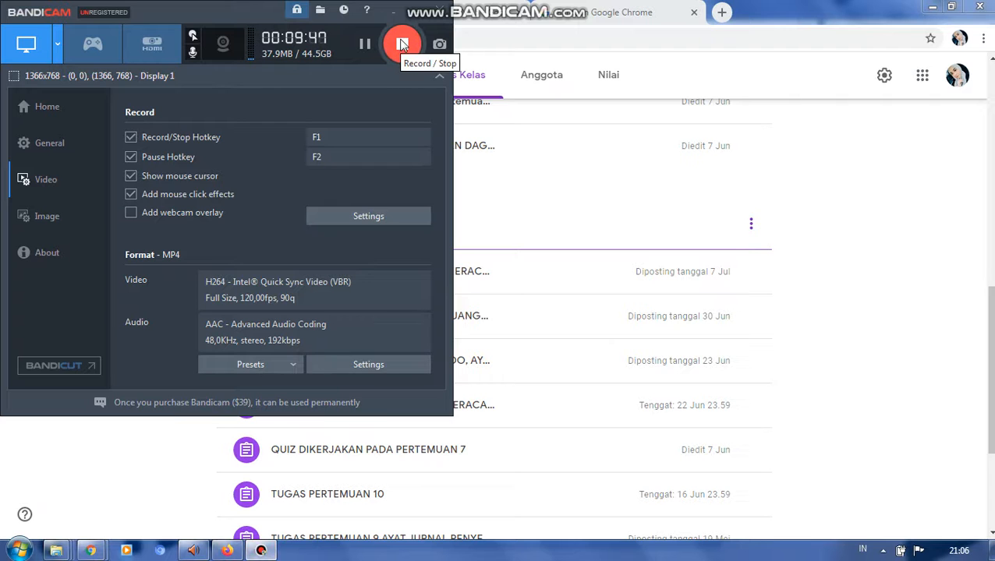
pyautogui.click(403, 44)
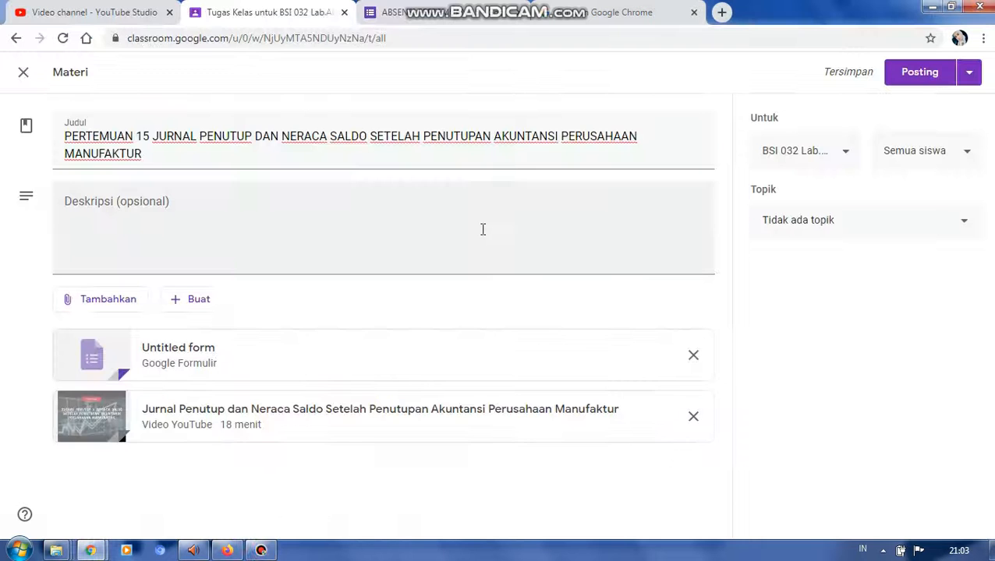